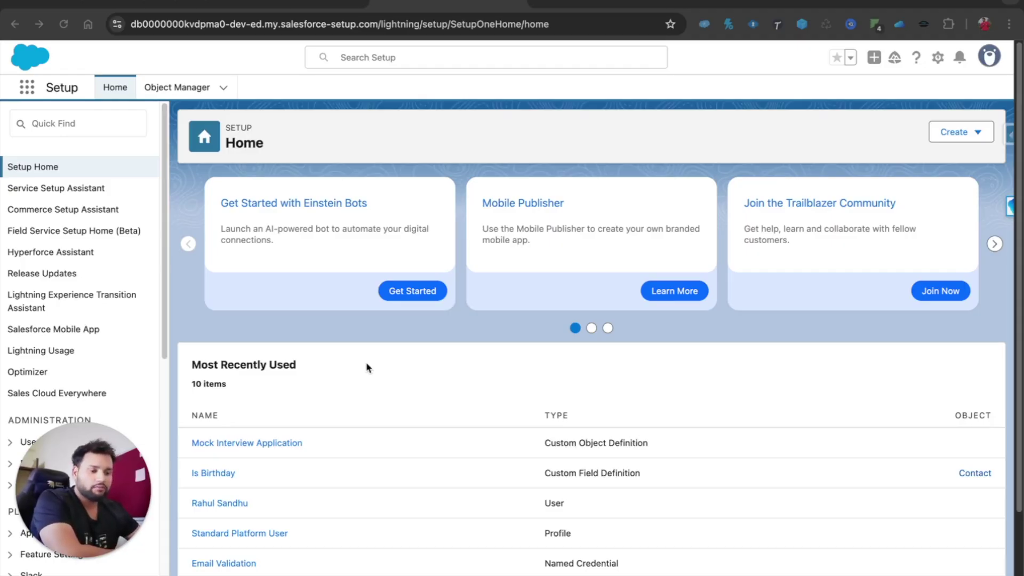
Create a new screen flow from scratch
{"action": "left_click", "coordinate": [956, 134]}
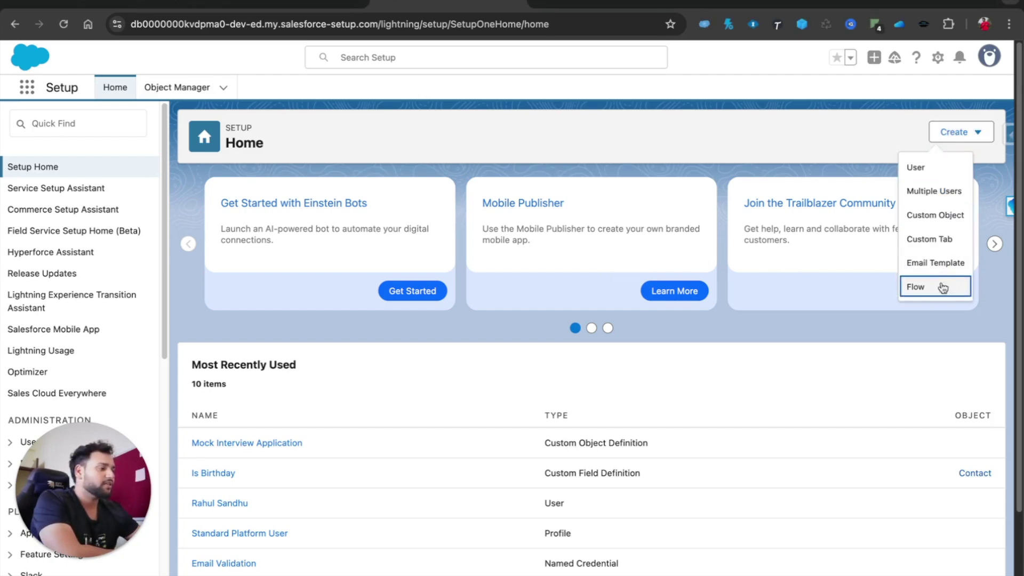
{"action": "left_click", "coordinate": [928, 297]}
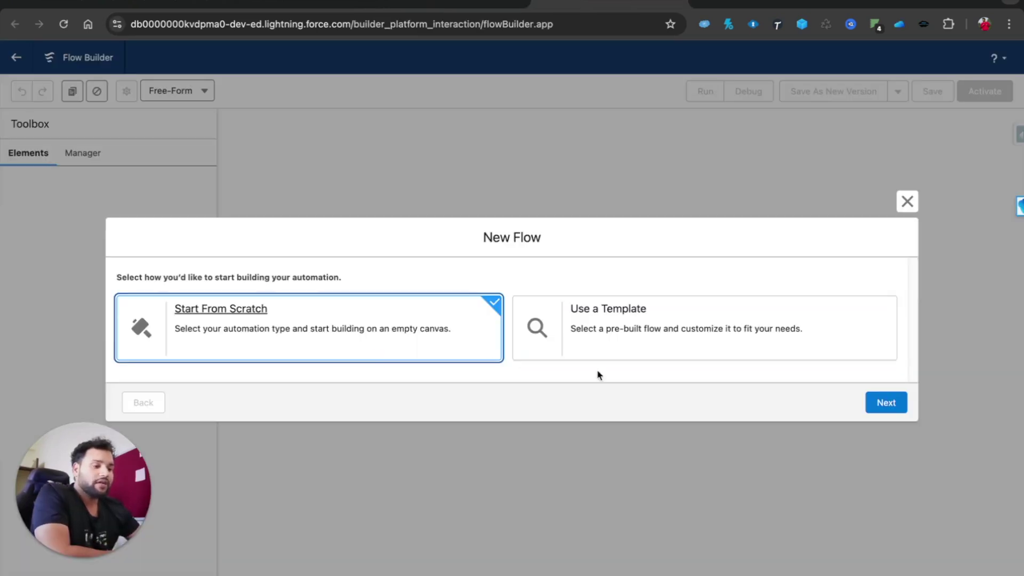
{"action": "left_click", "coordinate": [885, 403]}
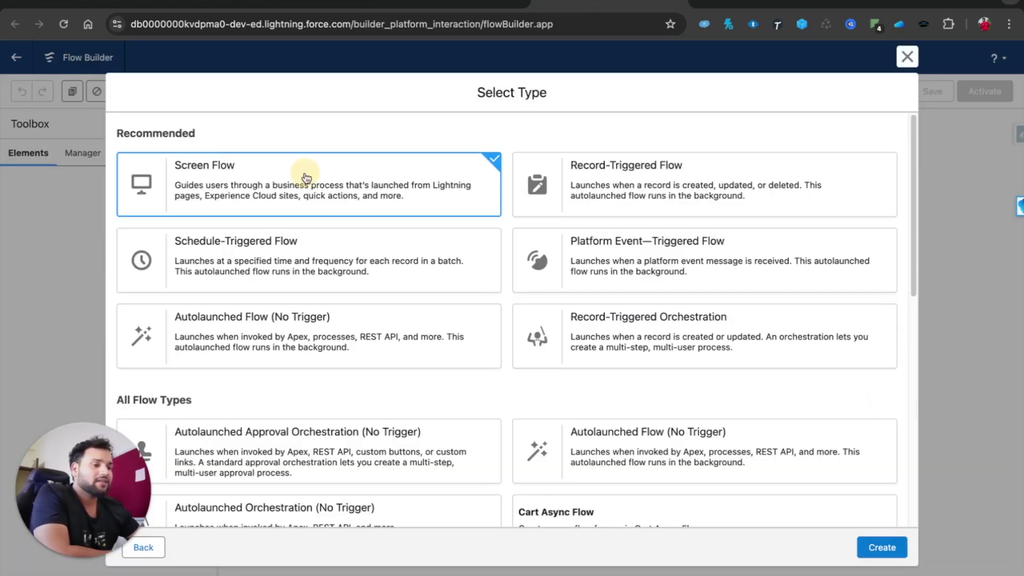
{"action": "left_click", "coordinate": [882, 547]}
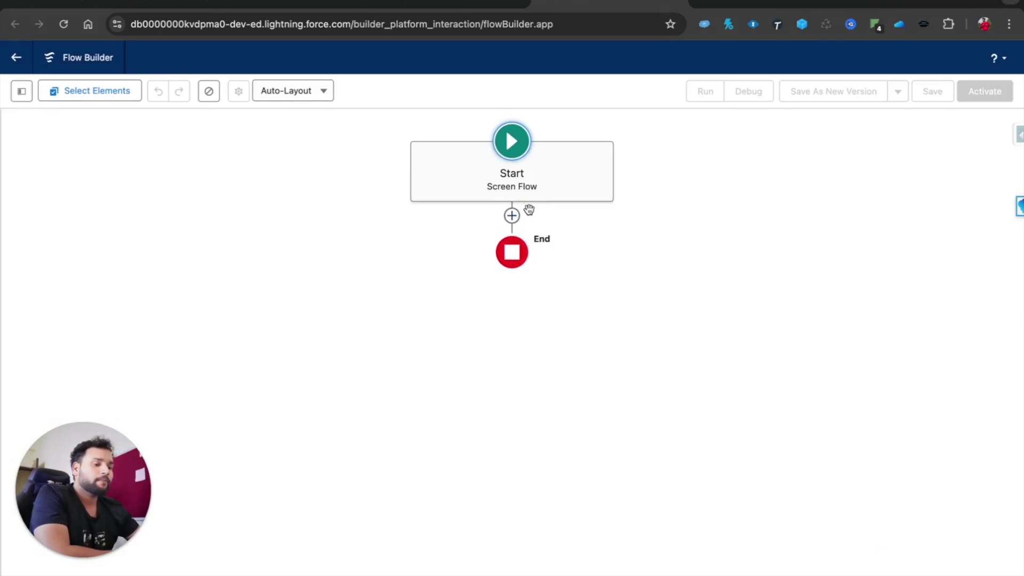
Add a Screen element after the flow's start and label it Choice Lookup Data
{"action": "left_click", "coordinate": [511, 217]}
{"action": "left_click", "coordinate": [450, 283]}
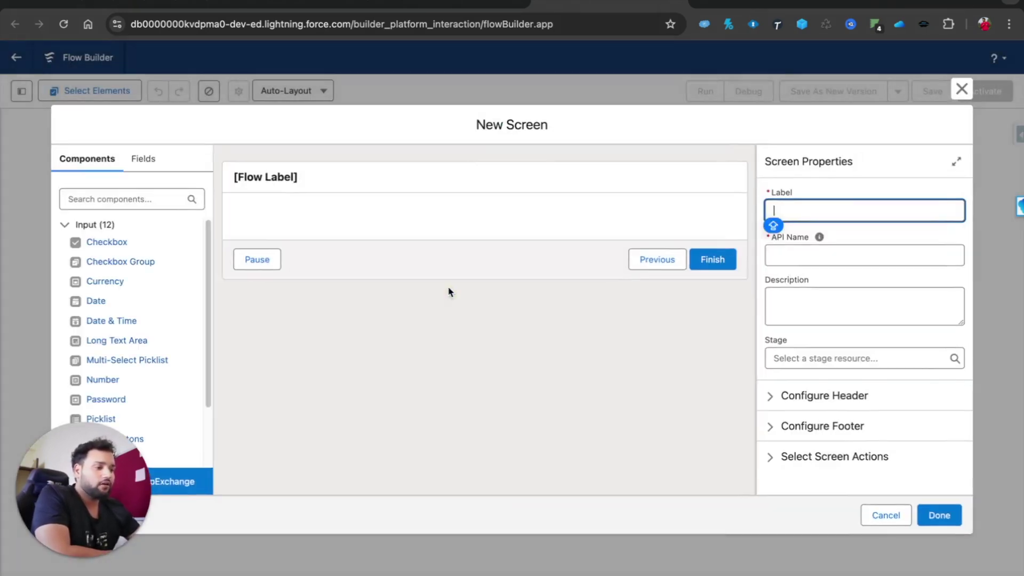
{"action": "left_click", "coordinate": [115, 199]}
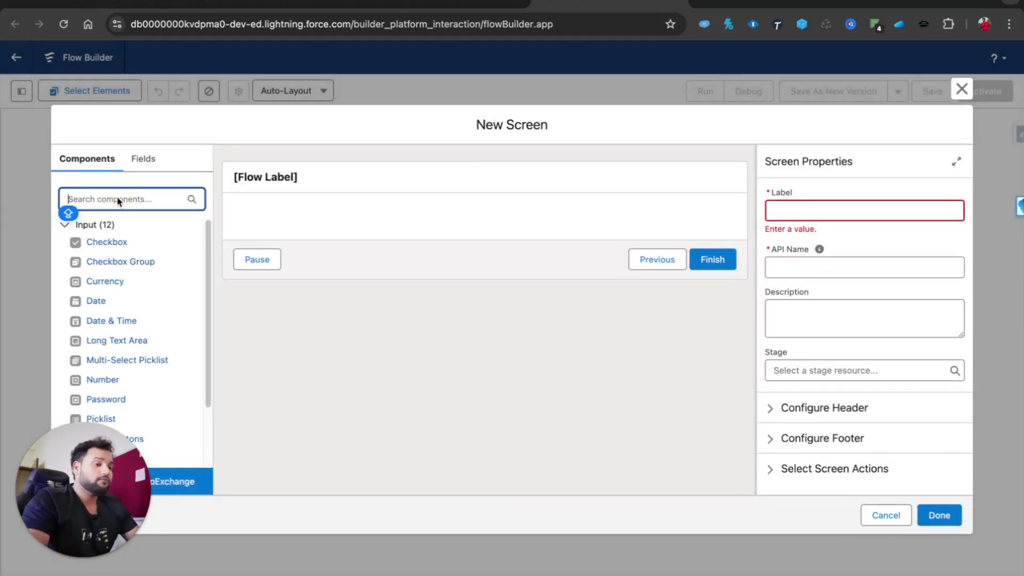
{"action": "left_click", "coordinate": [792, 209]}
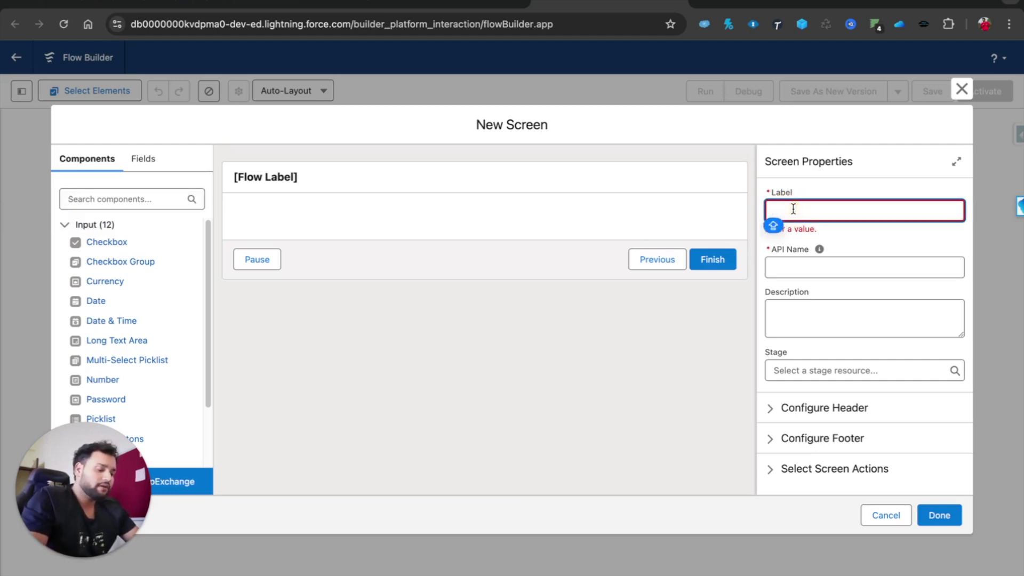
{"action": "type", "text": "Choice Lookup Data"}
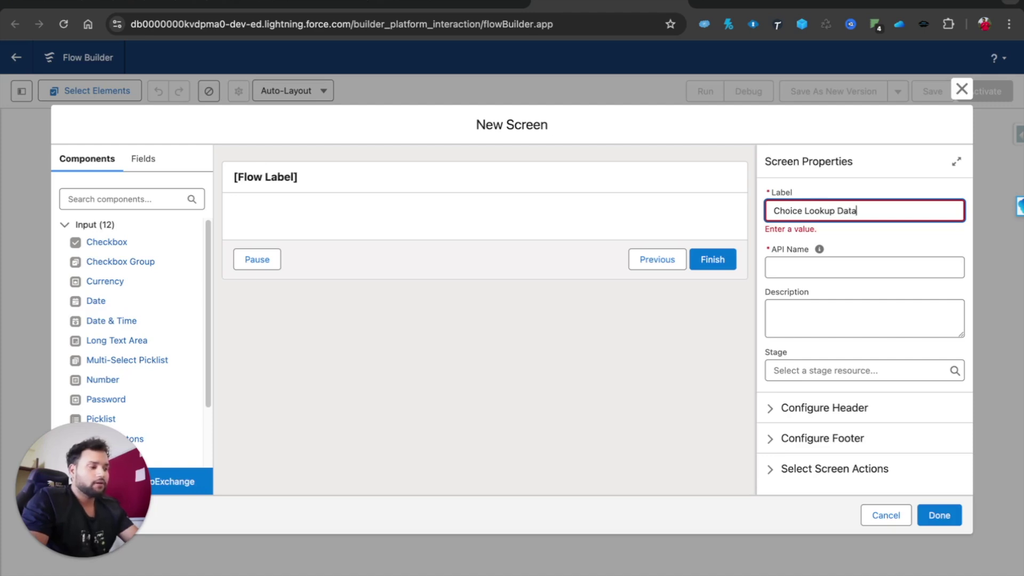
{"action": "left_click", "coordinate": [858, 231]}
Examine the screen components available in the unsaved flow for a choice lookup component
{"action": "left_click", "coordinate": [104, 189]}
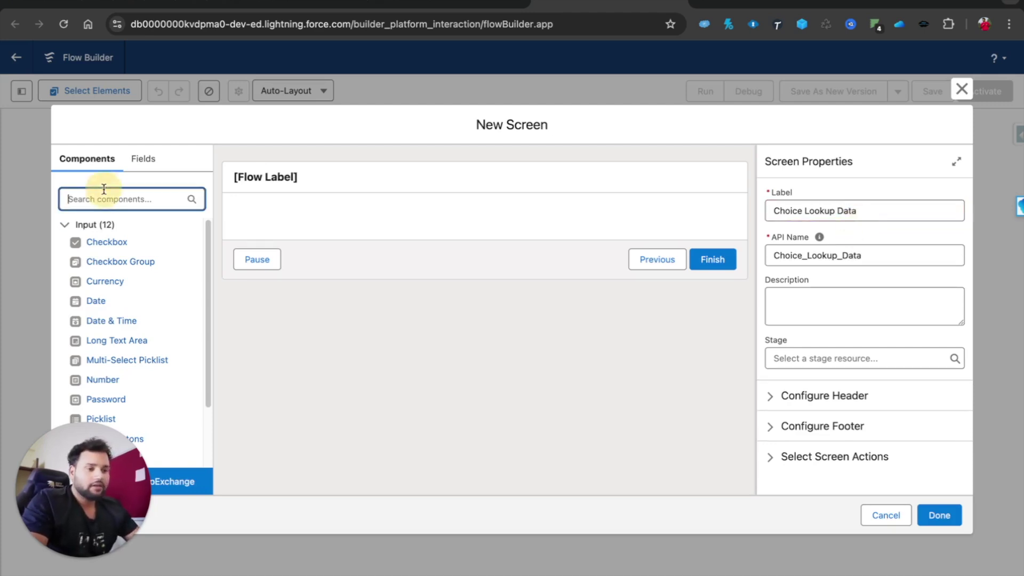
{"action": "type", "text": "chd"}
{"action": "key", "text": "BackSpace"}
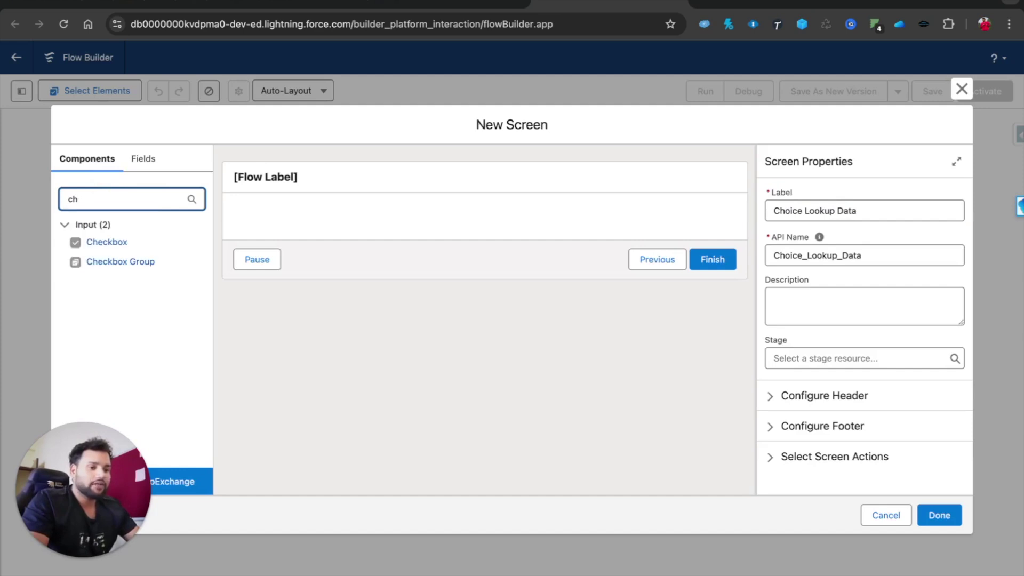
{"action": "key", "text": "BackSpace"}
{"action": "key", "text": "BackSpace"}
{"action": "scroll", "coordinate": [167, 322], "scroll_direction": "down", "scroll_amount": 2}
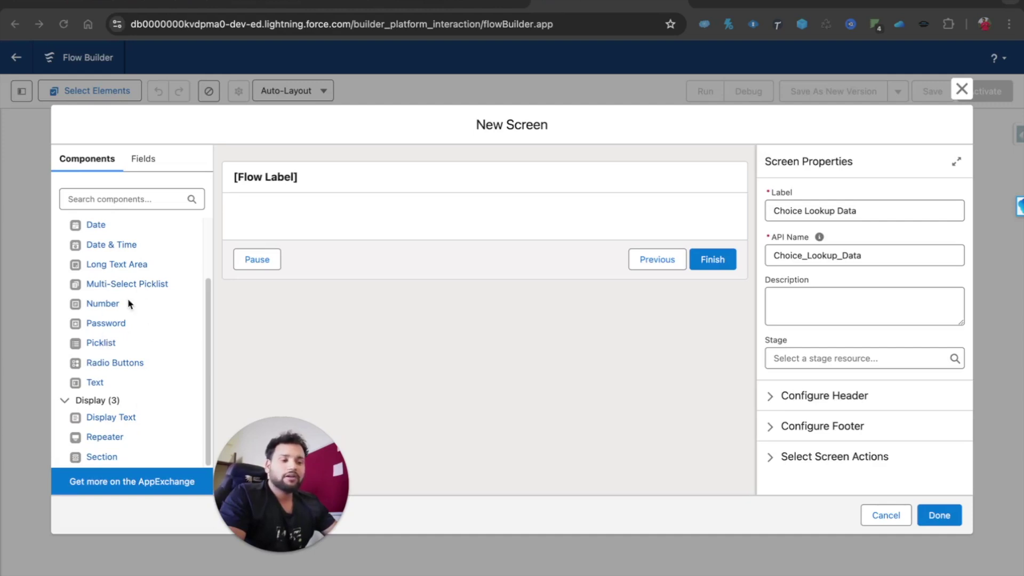
{"action": "scroll", "coordinate": [128, 303], "scroll_direction": "up", "scroll_amount": 2}
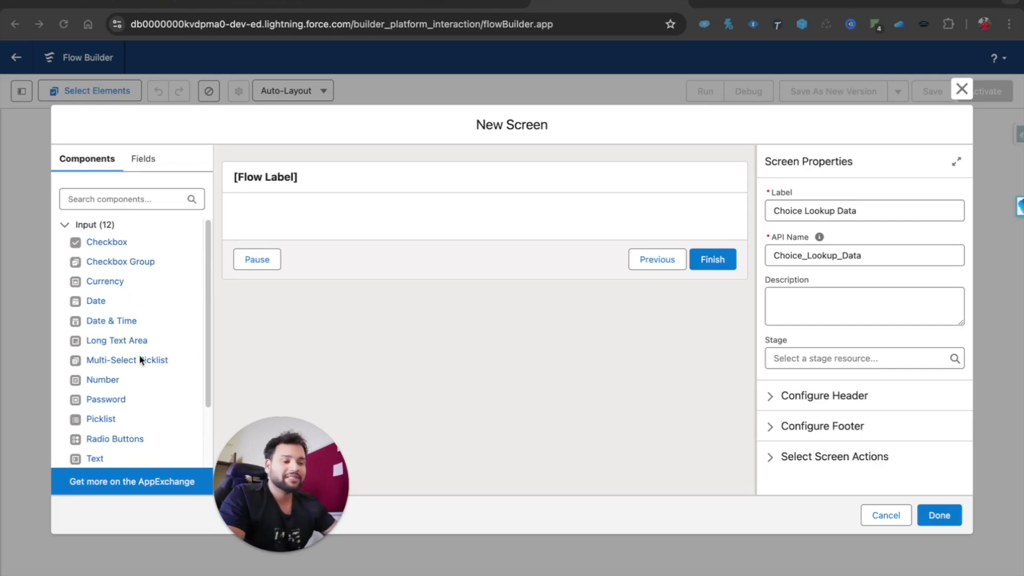
{"action": "scroll", "coordinate": [142, 361], "scroll_direction": "down", "scroll_amount": 3}
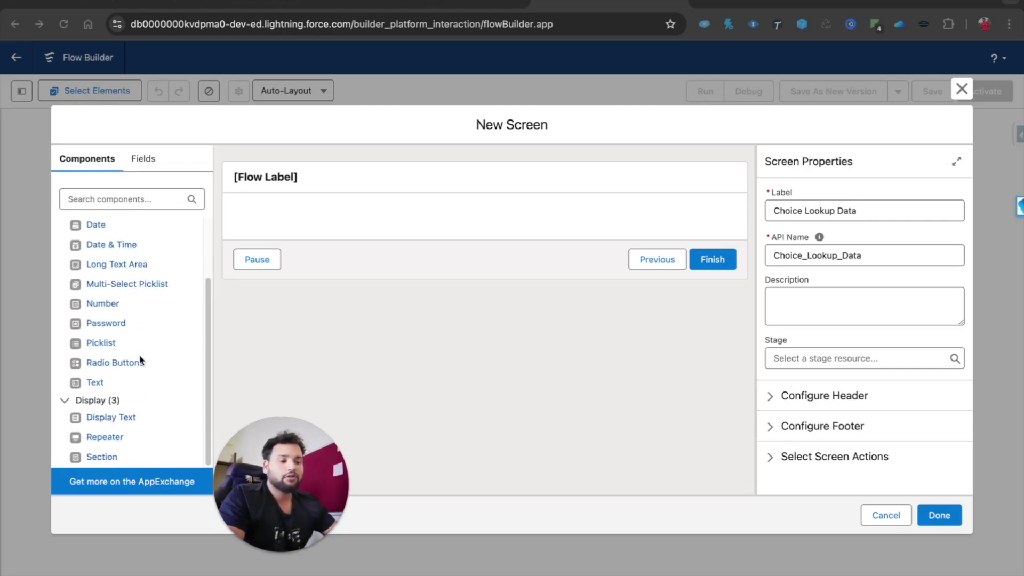
{"action": "scroll", "coordinate": [140, 360], "scroll_direction": "up", "scroll_amount": 3}
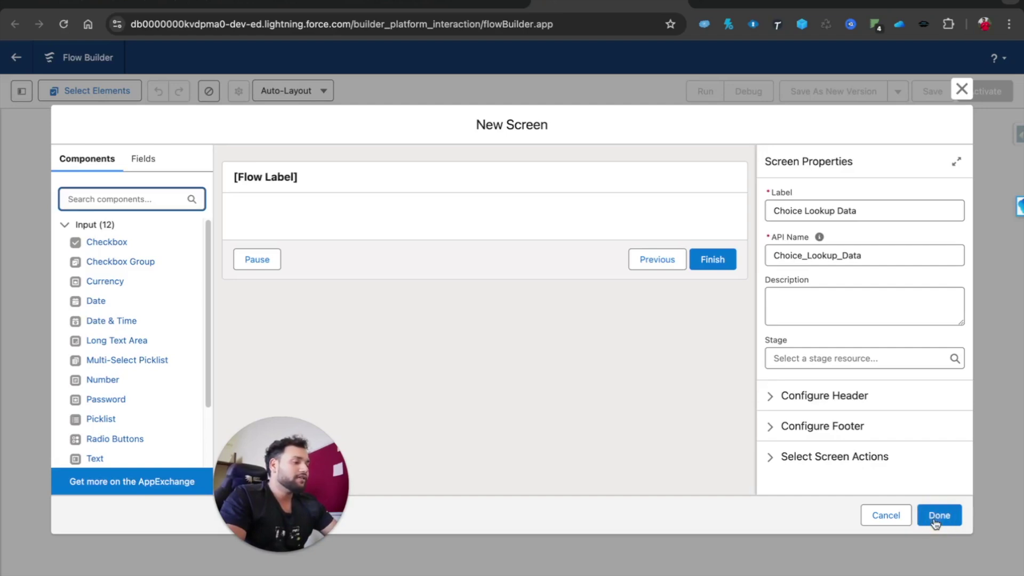
Finish the screen element and save the flow with the label Choice Lookup Demo
{"action": "left_click", "coordinate": [937, 515]}
{"action": "left_click", "coordinate": [939, 94]}
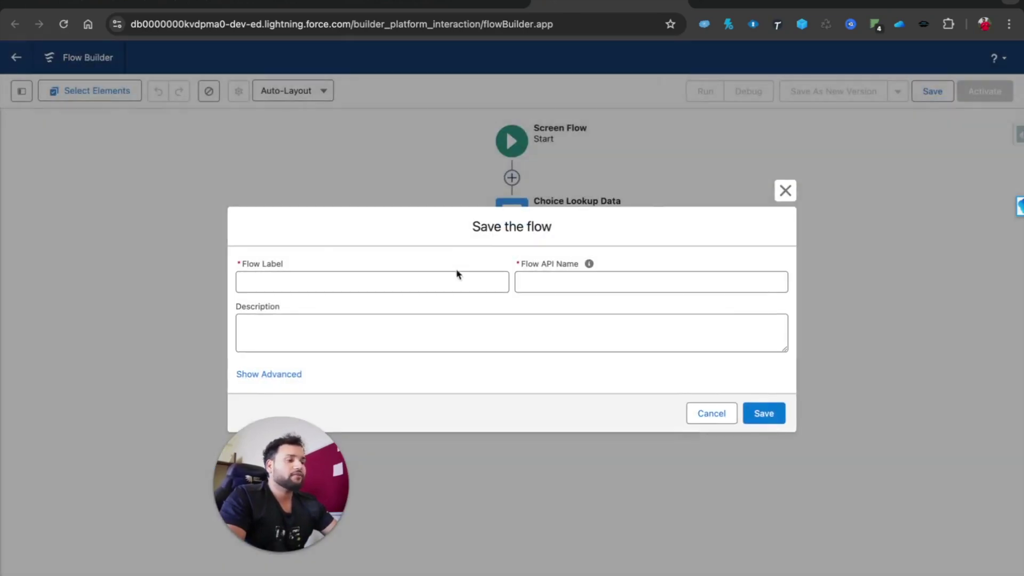
{"action": "left_click", "coordinate": [355, 282]}
{"action": "type", "text": "Ch"}
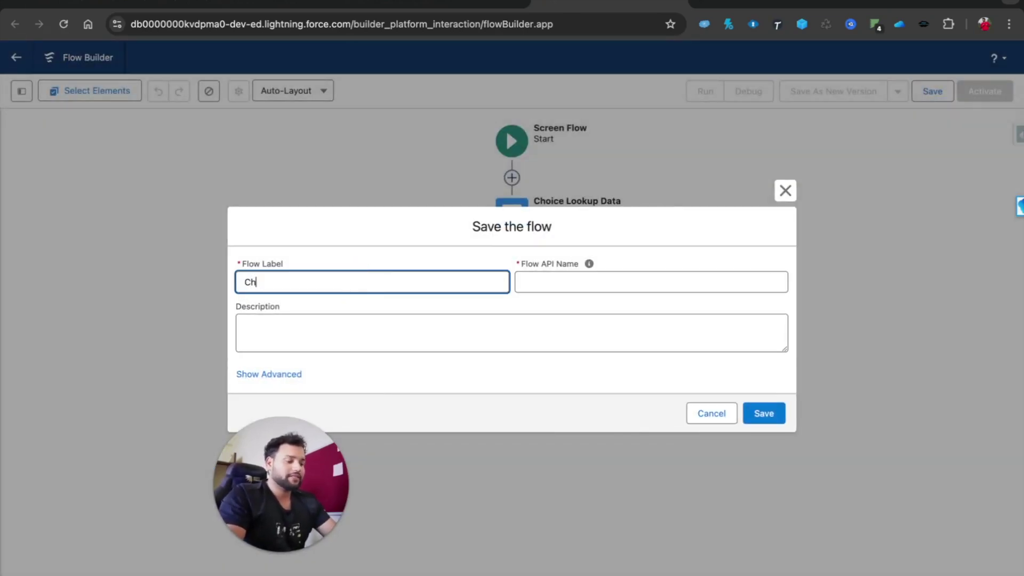
{"action": "type", "text": "oice L"}
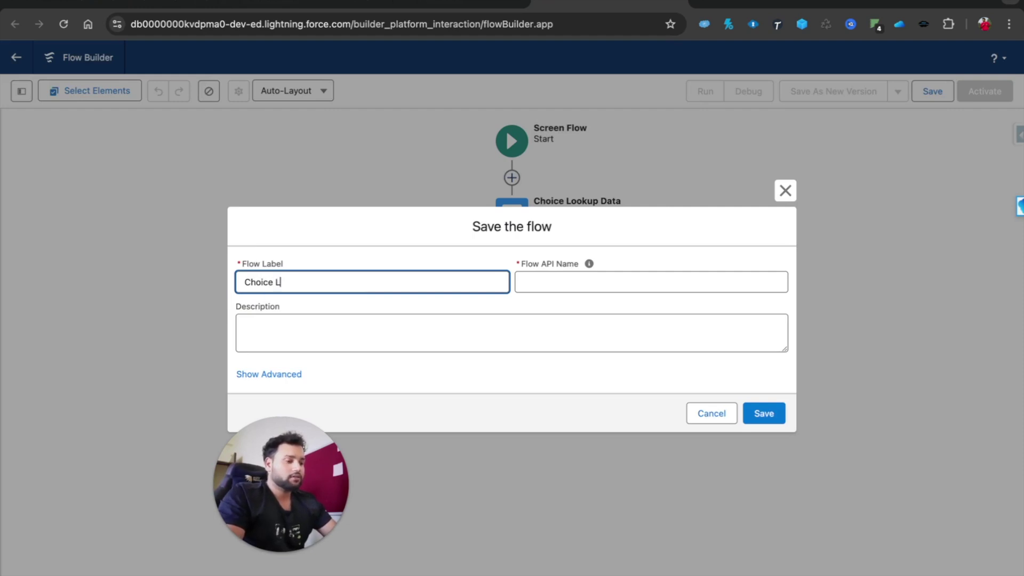
{"action": "type", "text": "ookup Demo"}
{"action": "left_click", "coordinate": [601, 283]}
{"action": "left_click", "coordinate": [760, 418]}
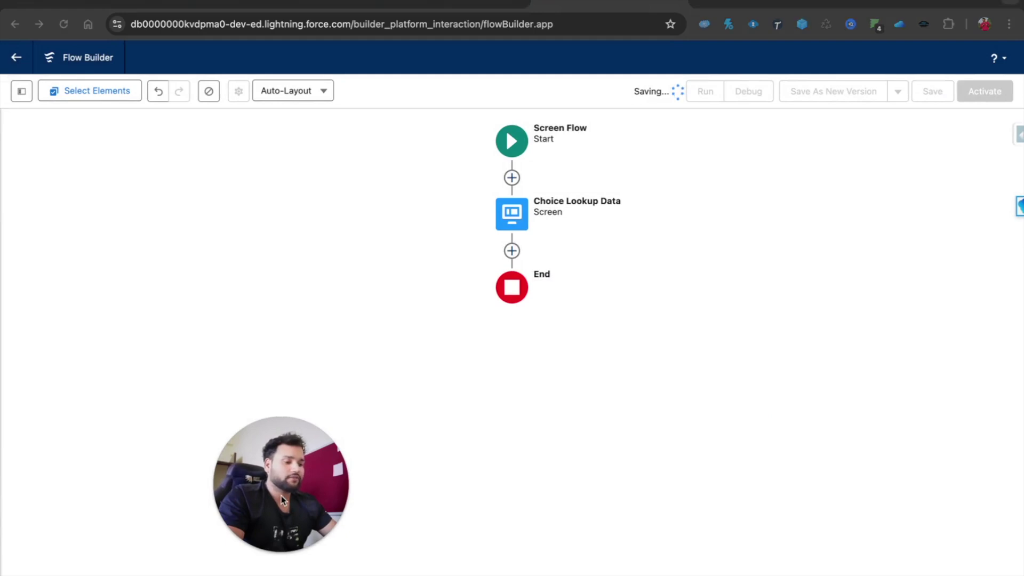
{"action": "left_click_drag", "start_coordinate": [281, 495], "coordinate": [91, 504]}
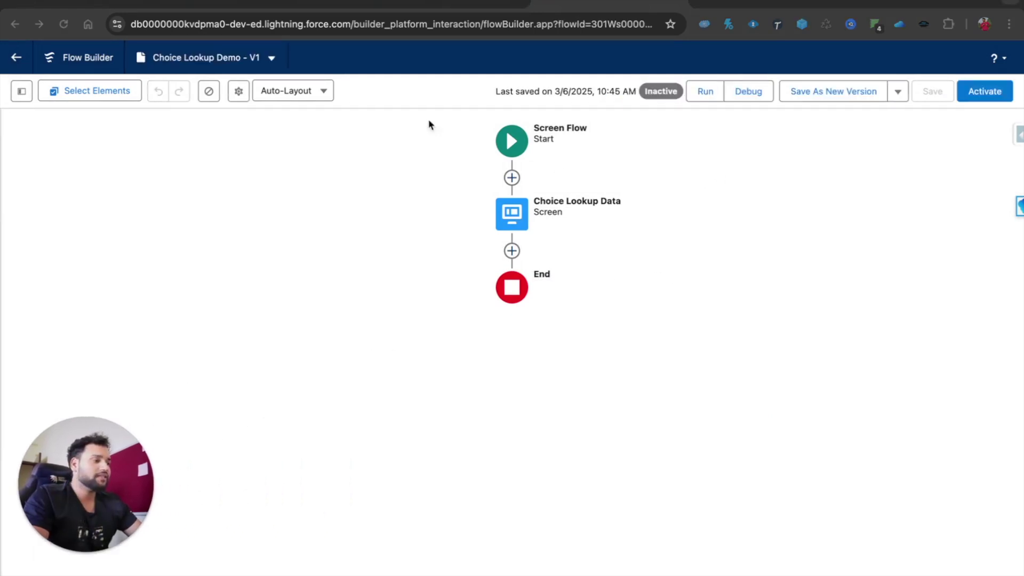
Reopen the Choice Lookup Data screen for editing and place a Choice Lookup component on it
{"action": "left_click", "coordinate": [500, 212]}
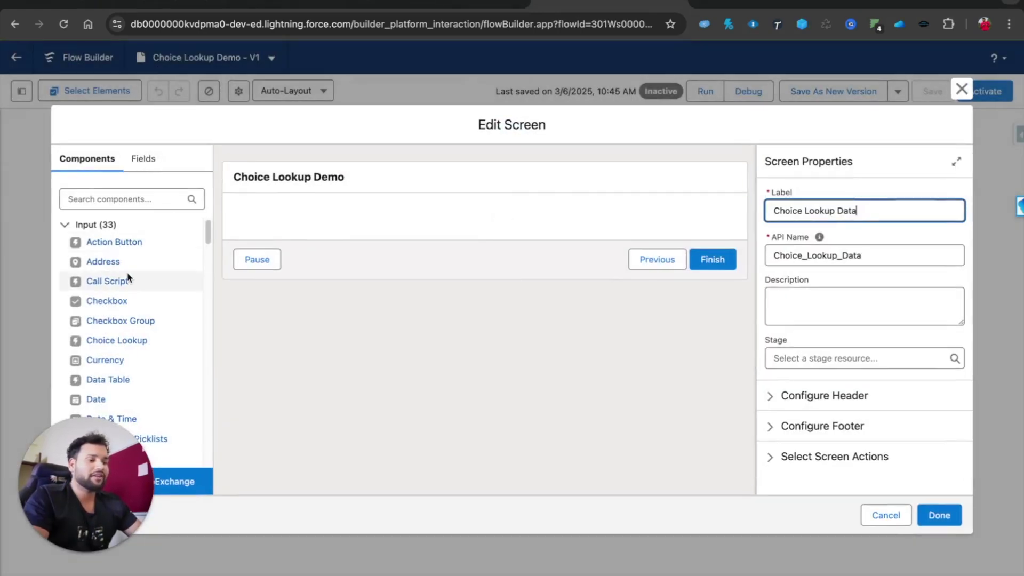
{"action": "scroll", "coordinate": [127, 275], "scroll_direction": "down", "scroll_amount": 10}
{"action": "scroll", "coordinate": [128, 277], "scroll_direction": "up", "scroll_amount": 1}
{"action": "left_click_drag", "start_coordinate": [110, 511], "coordinate": [376, 511]}
{"action": "scroll", "coordinate": [139, 318], "scroll_direction": "up", "scroll_amount": 12}
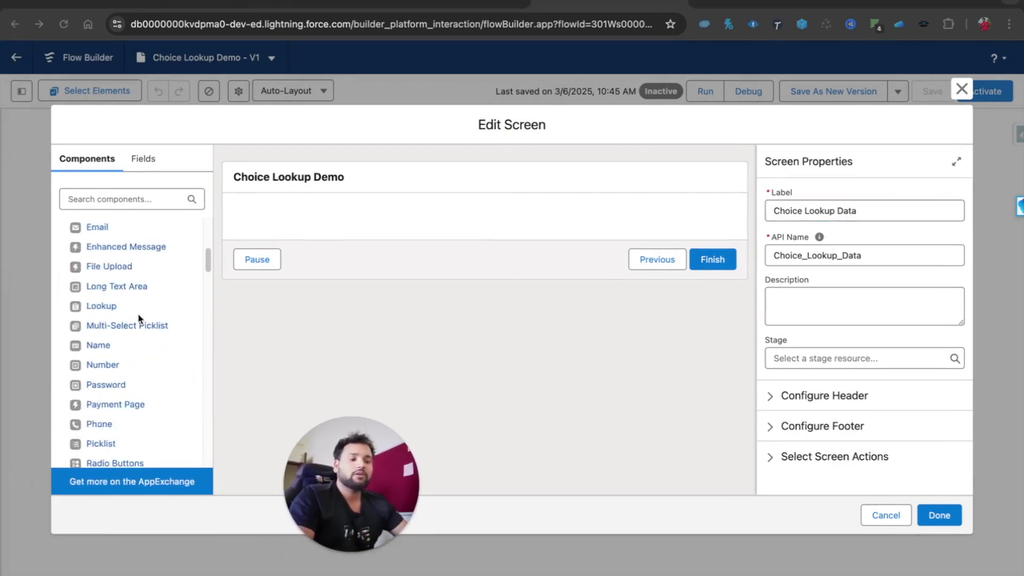
{"action": "left_click", "coordinate": [104, 201]}
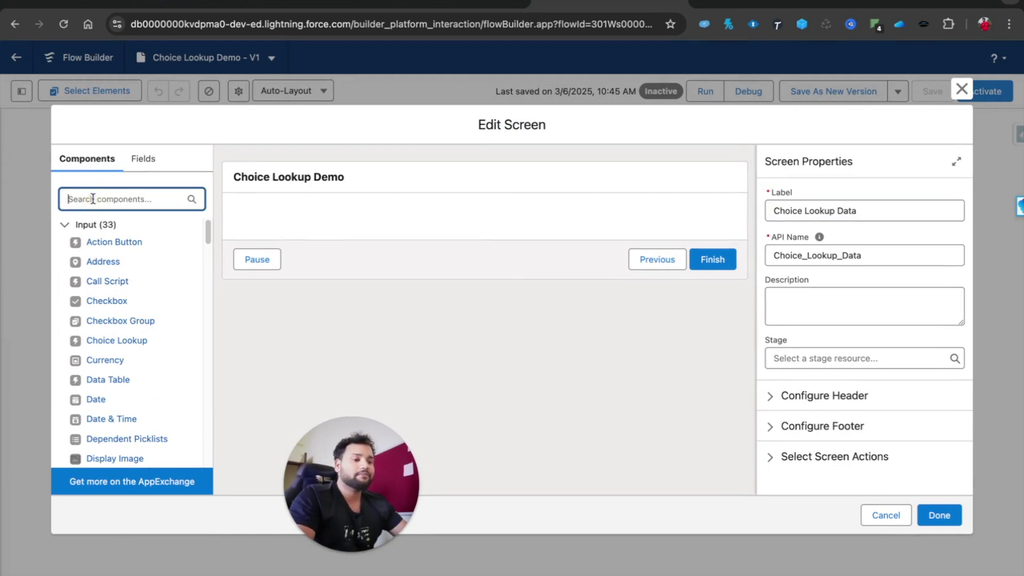
{"action": "type", "text": "choi"}
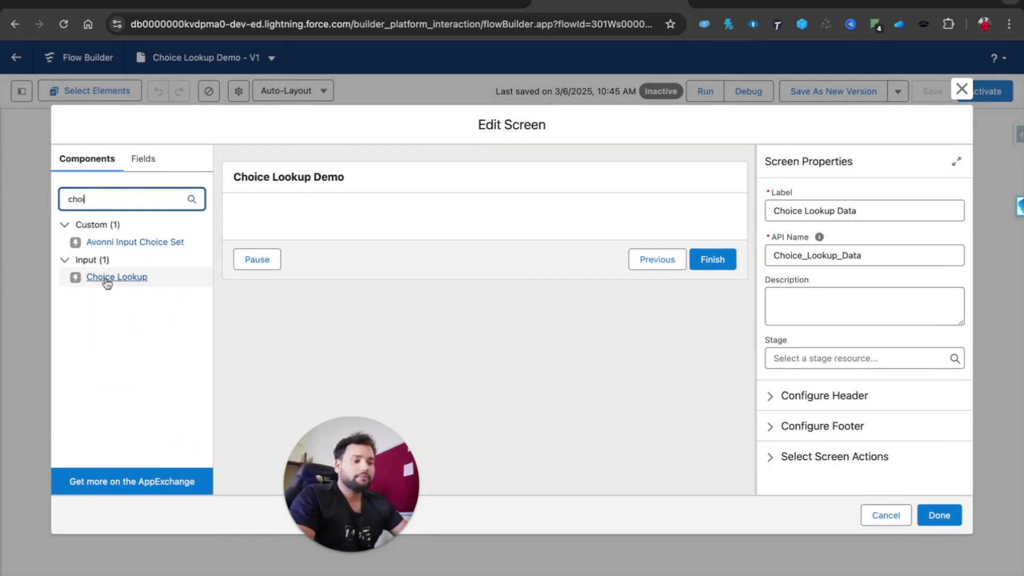
{"action": "left_click_drag", "start_coordinate": [100, 285], "coordinate": [265, 221]}
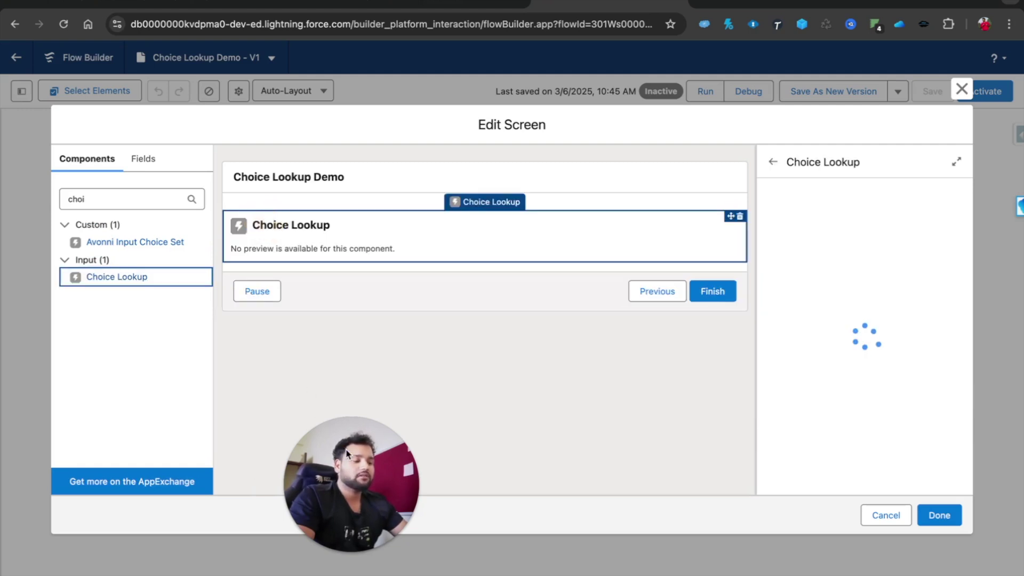
{"action": "left_click_drag", "start_coordinate": [365, 512], "coordinate": [116, 515]}
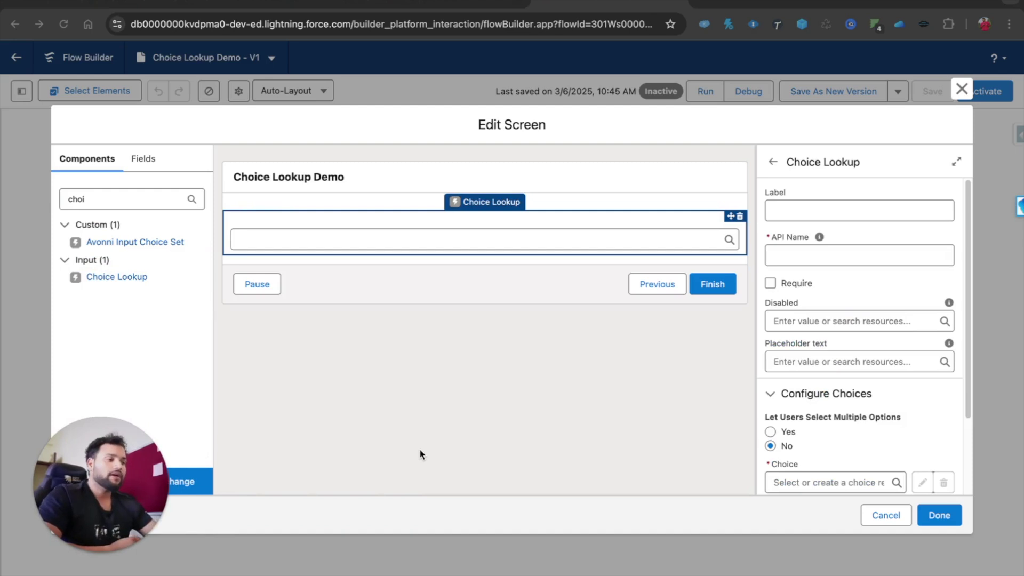
Label the Choice Lookup component Accounts and have its API name filled in to match
{"action": "left_click", "coordinate": [781, 210]}
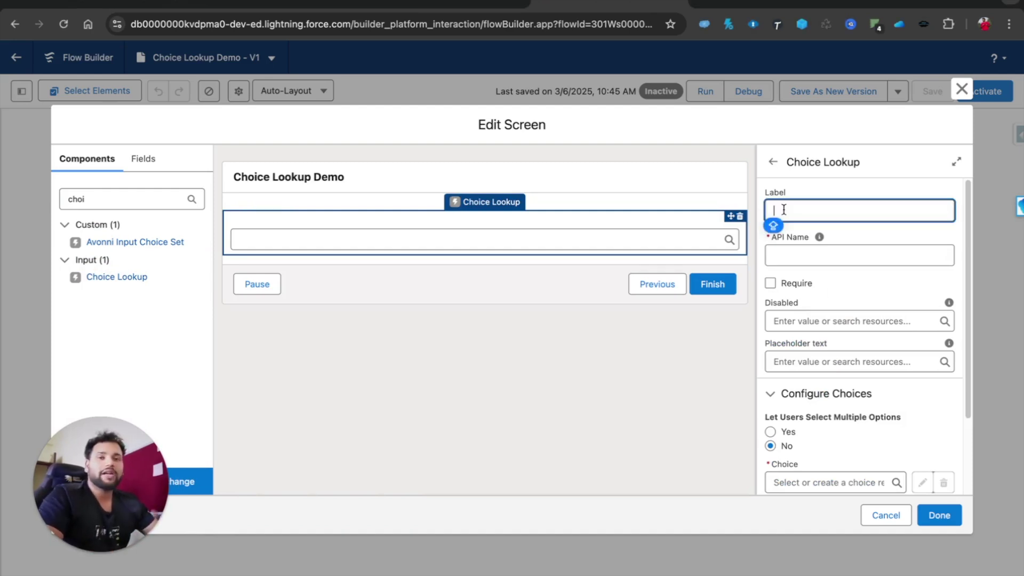
{"action": "type", "text": "A"}
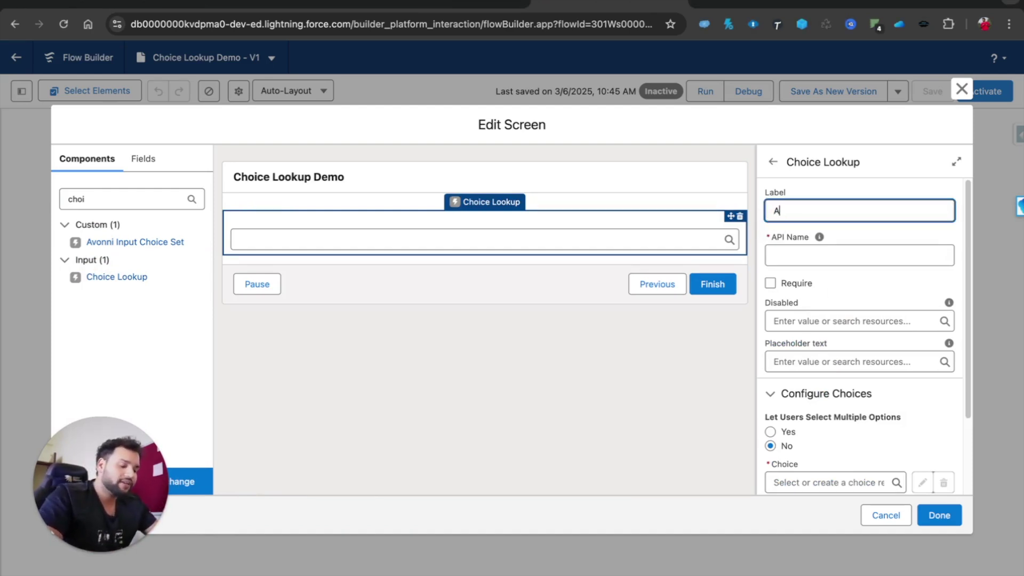
{"action": "type", "text": "ccounts"}
{"action": "left_click", "coordinate": [813, 258]}
{"action": "left_click", "coordinate": [833, 284]}
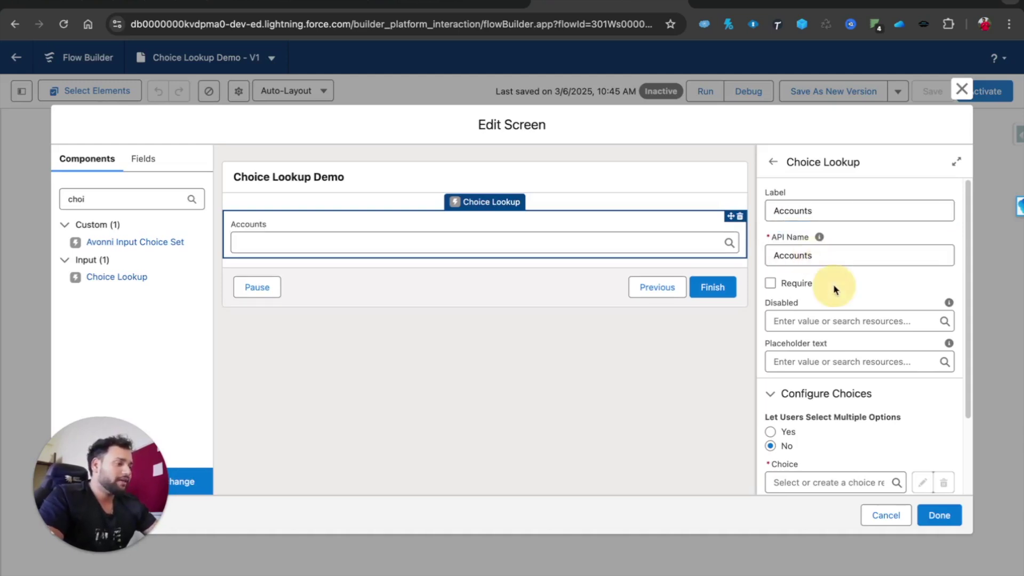
Try setting the Accounts lookup's Disabled property to $GlobalConstant.True
{"action": "left_click", "coordinate": [798, 320]}
{"action": "type", "text": "t.True"}
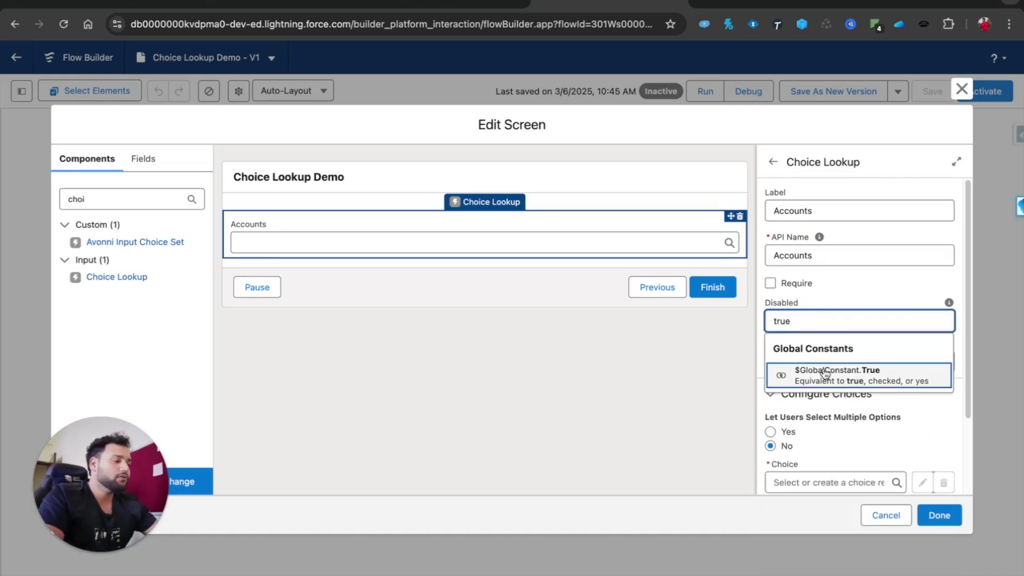
{"action": "left_click", "coordinate": [821, 373]}
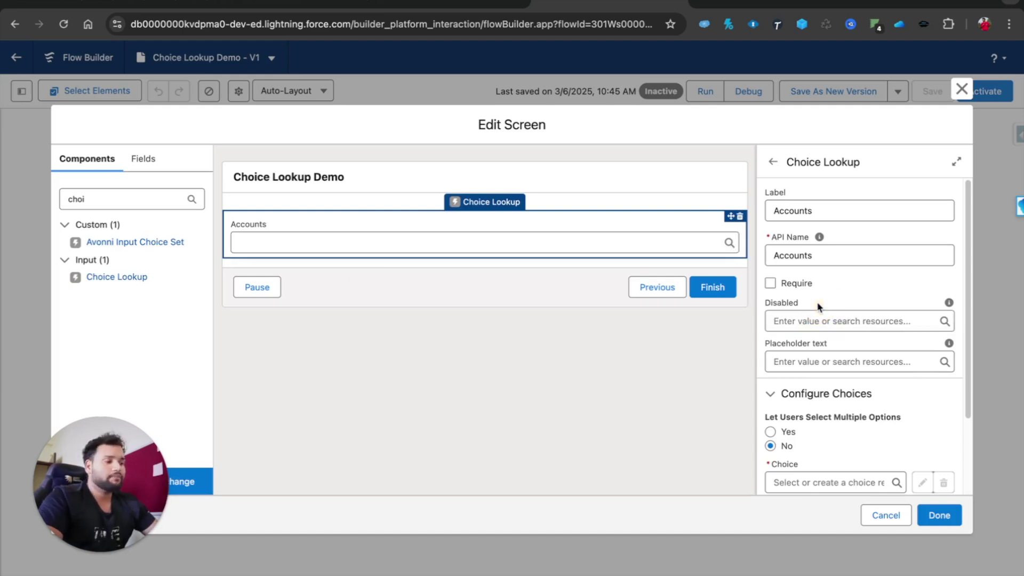
Set the Accounts lookup's placeholder text to Type Account Name
{"action": "left_click", "coordinate": [815, 362]}
{"action": "type", "text": "Type Acco"}
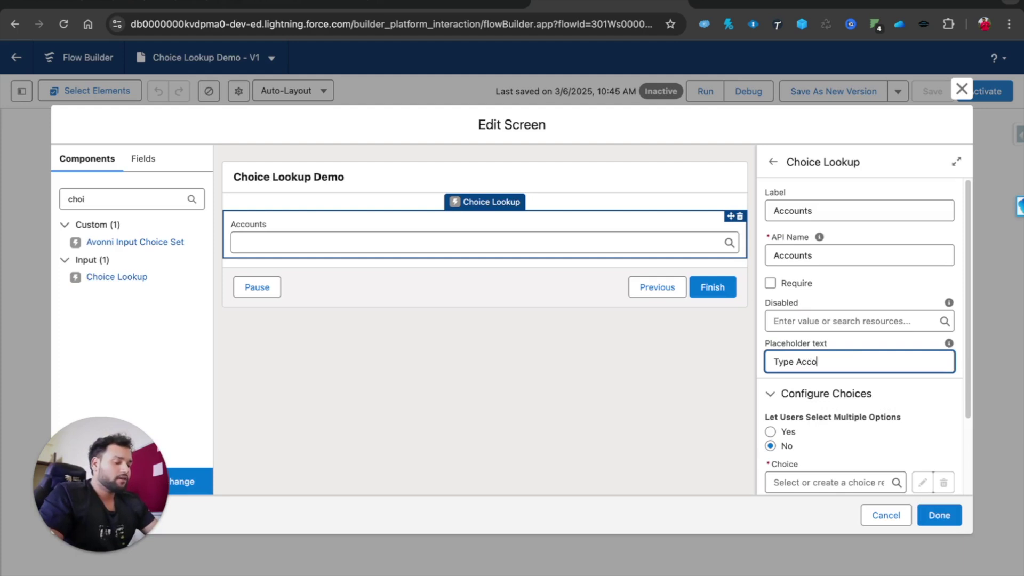
{"action": "left_click", "coordinate": [852, 335]}
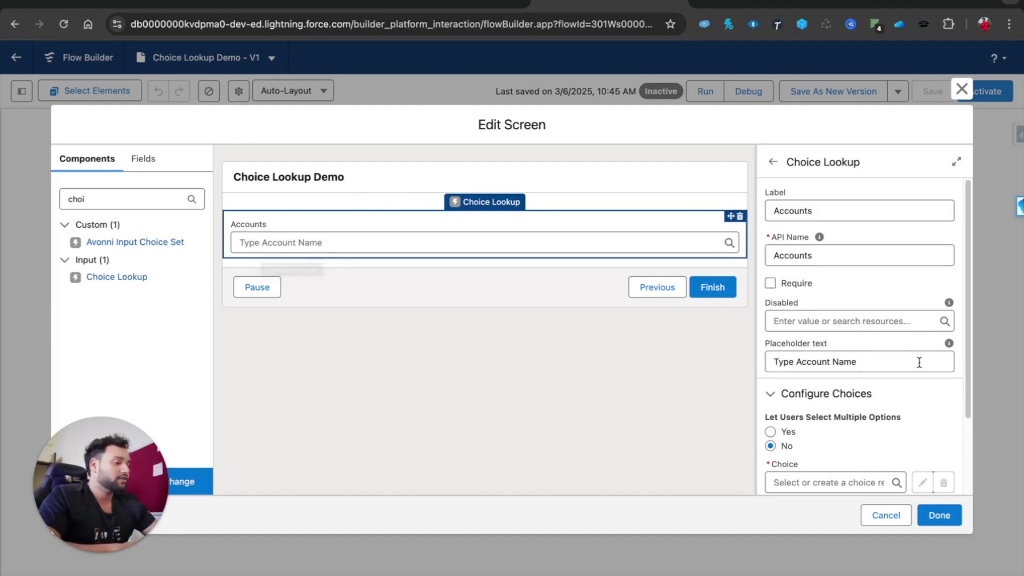
Start a new choice resource of type Record Choice Set for the Accounts lookup's choice
{"action": "scroll", "coordinate": [919, 361], "scroll_direction": "down", "scroll_amount": 2}
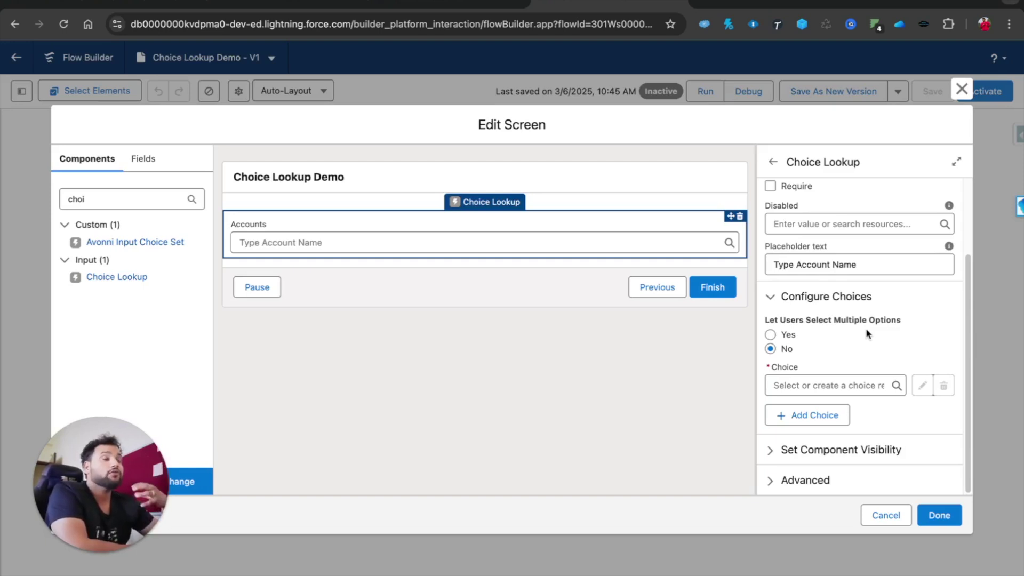
{"action": "left_click", "coordinate": [794, 385]}
{"action": "left_click", "coordinate": [868, 356]}
{"action": "left_click", "coordinate": [820, 383]}
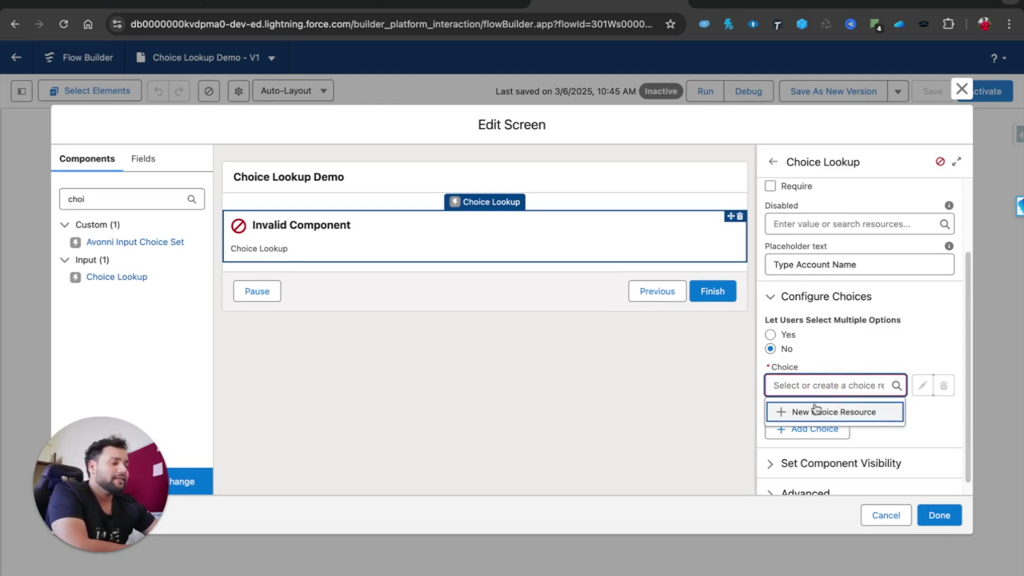
{"action": "left_click", "coordinate": [803, 415]}
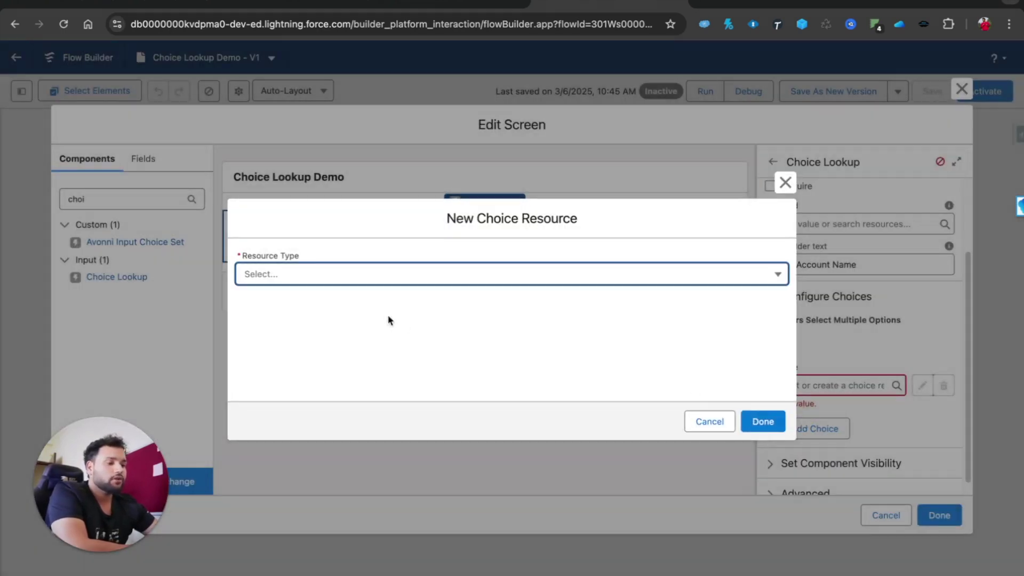
{"action": "left_click", "coordinate": [333, 276]}
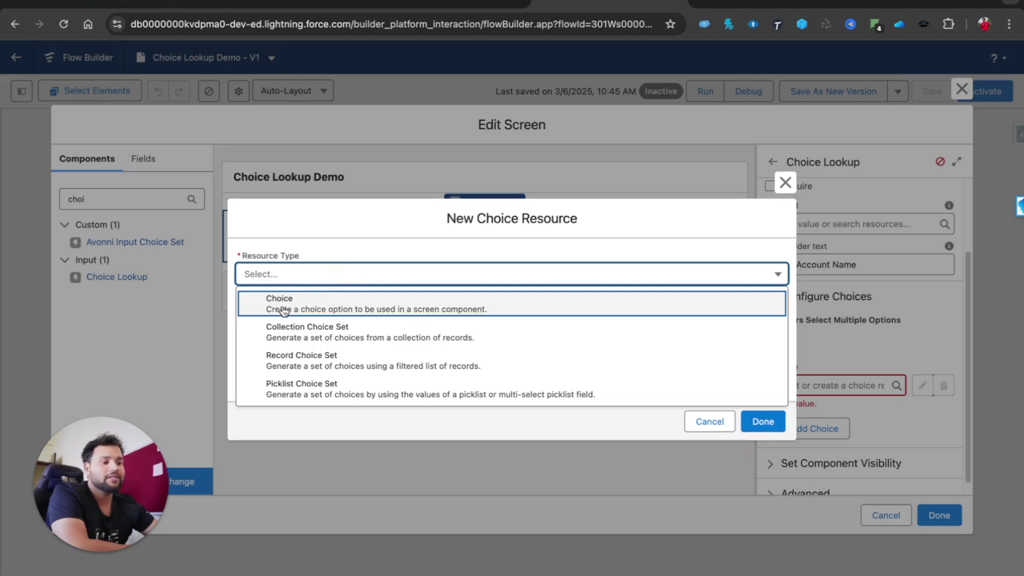
{"action": "left_click", "coordinate": [309, 365]}
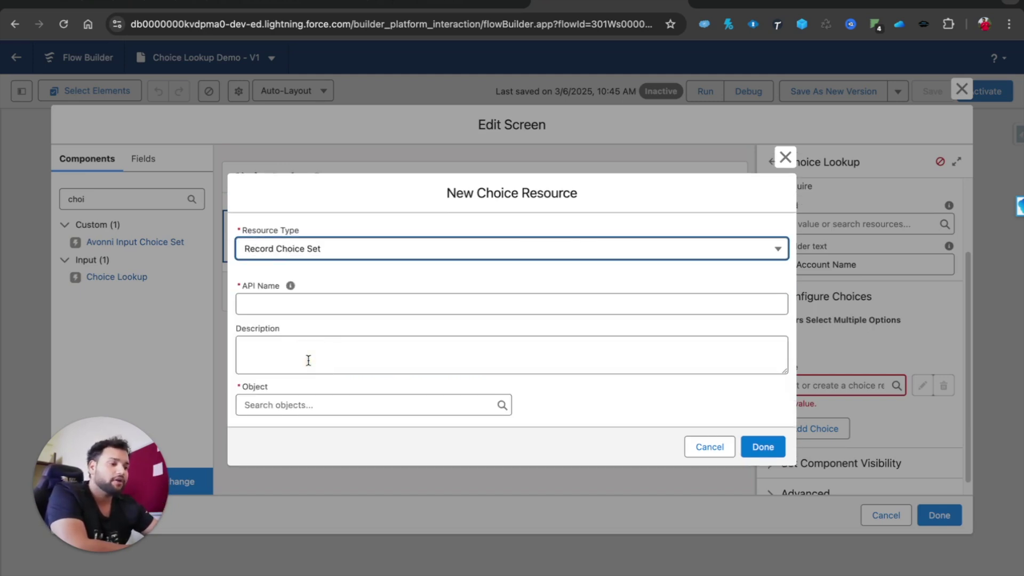
Give the record choice set the API name AccountData and set its object to Account
{"action": "left_click", "coordinate": [273, 303]}
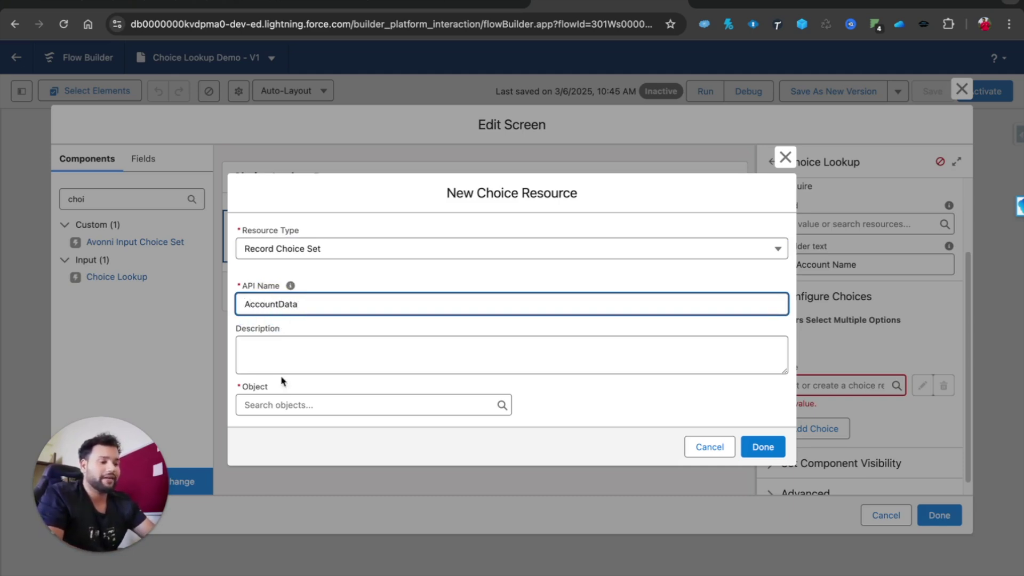
{"action": "left_click", "coordinate": [275, 405]}
{"action": "type", "text": "acc"}
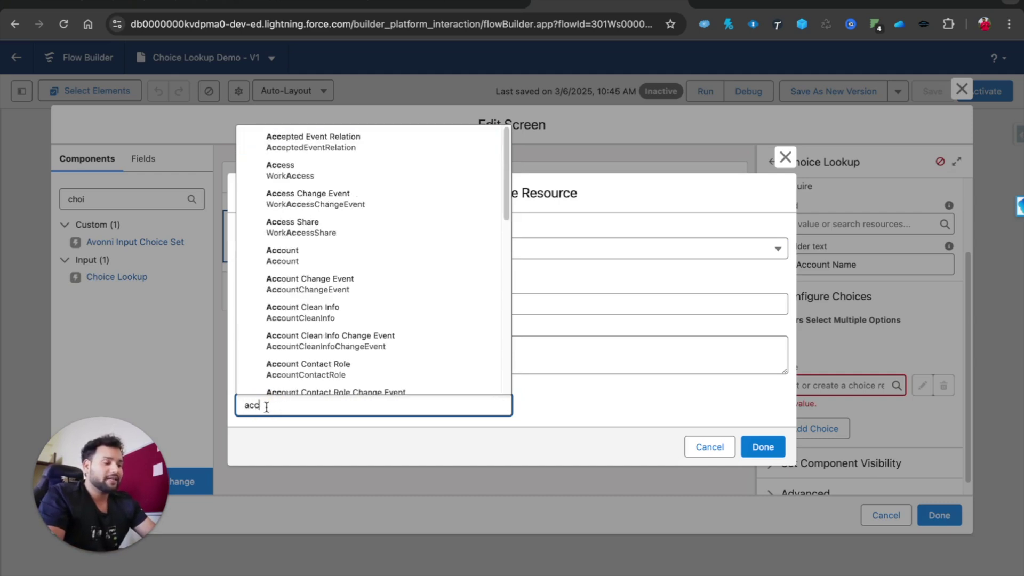
{"action": "left_click", "coordinate": [296, 255]}
Filter the Account records to those with AnnualRevenue Greater Than 10000
{"action": "left_click", "coordinate": [291, 434]}
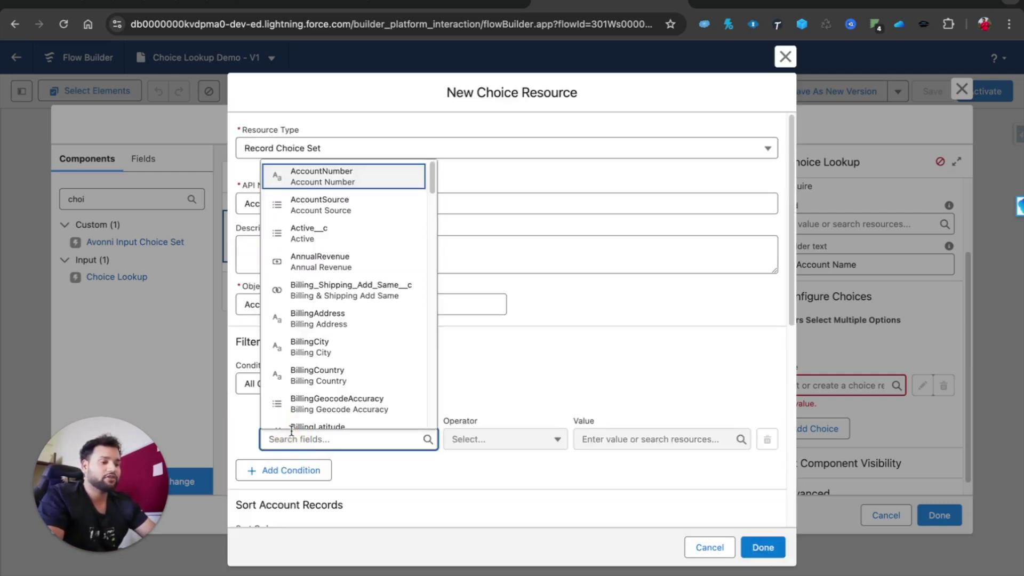
{"action": "type", "text": "annu"}
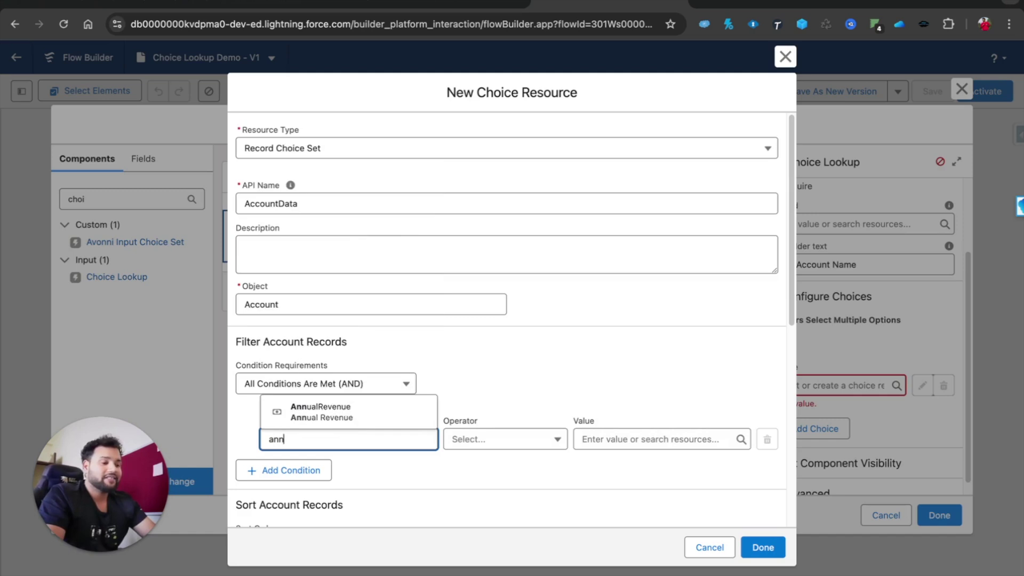
{"action": "left_click", "coordinate": [341, 410]}
{"action": "left_click", "coordinate": [501, 439]}
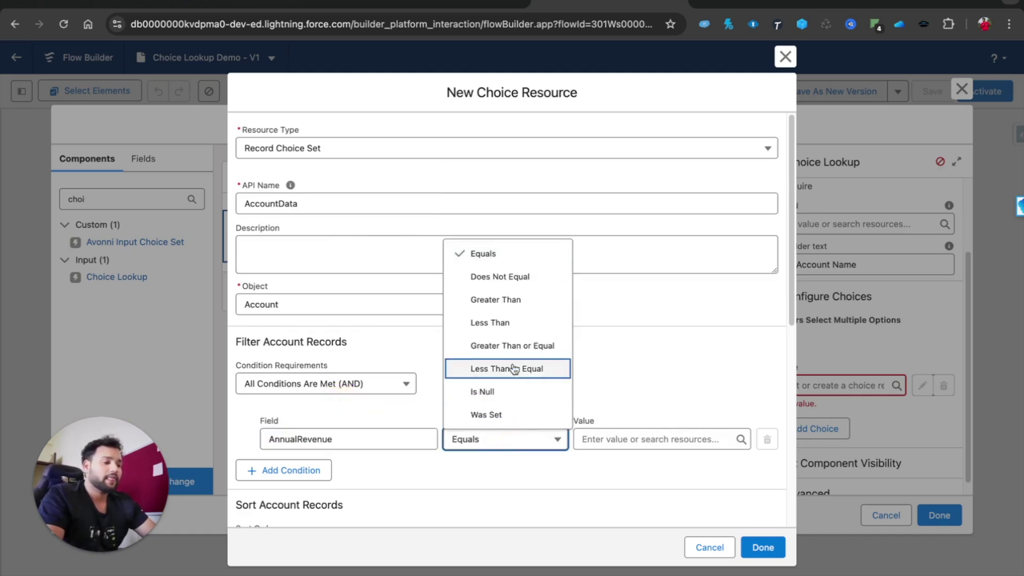
{"action": "left_click", "coordinate": [502, 308]}
{"action": "left_click", "coordinate": [598, 439]}
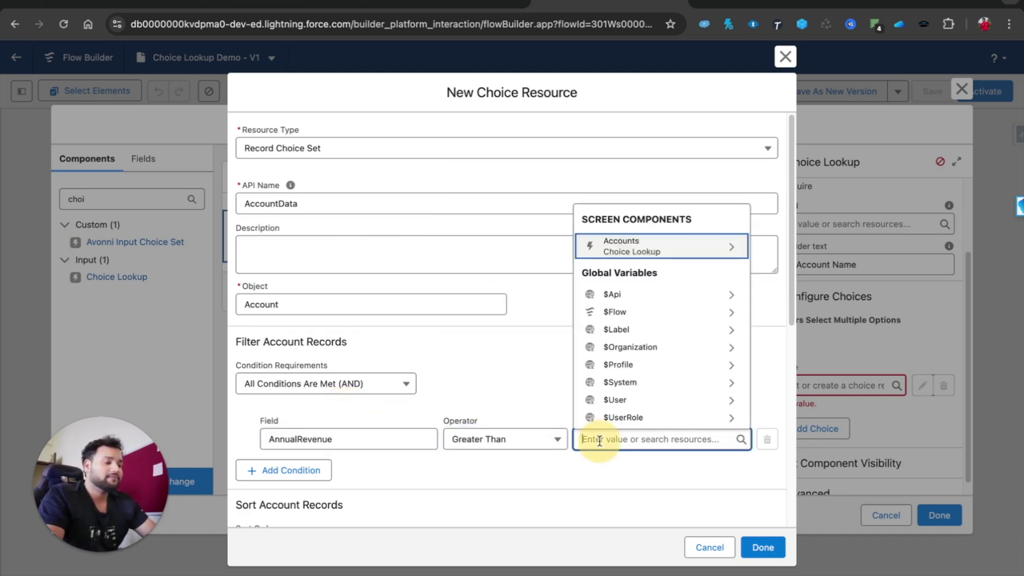
{"action": "type", "text": "1000"}
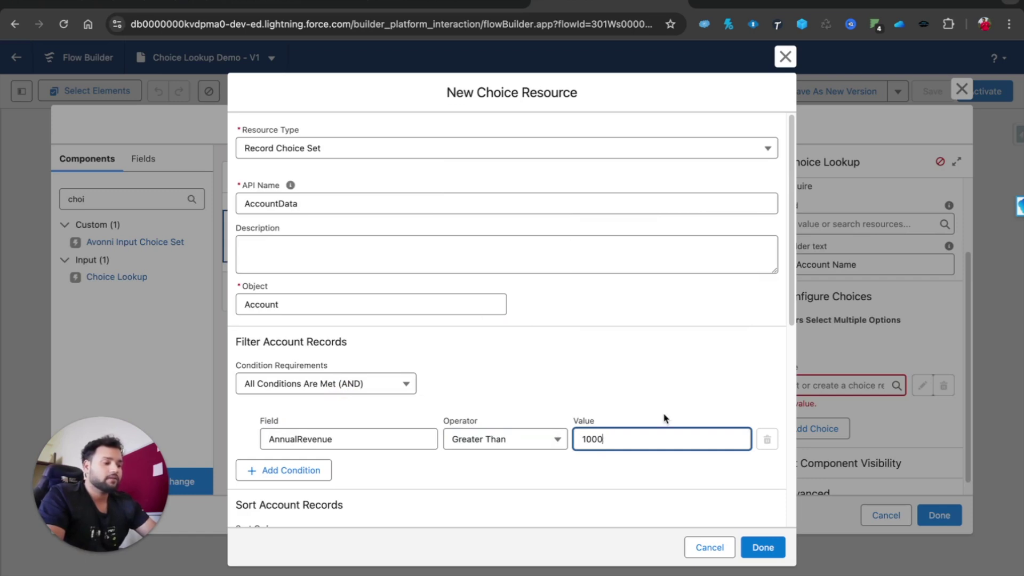
{"action": "left_click", "coordinate": [673, 382]}
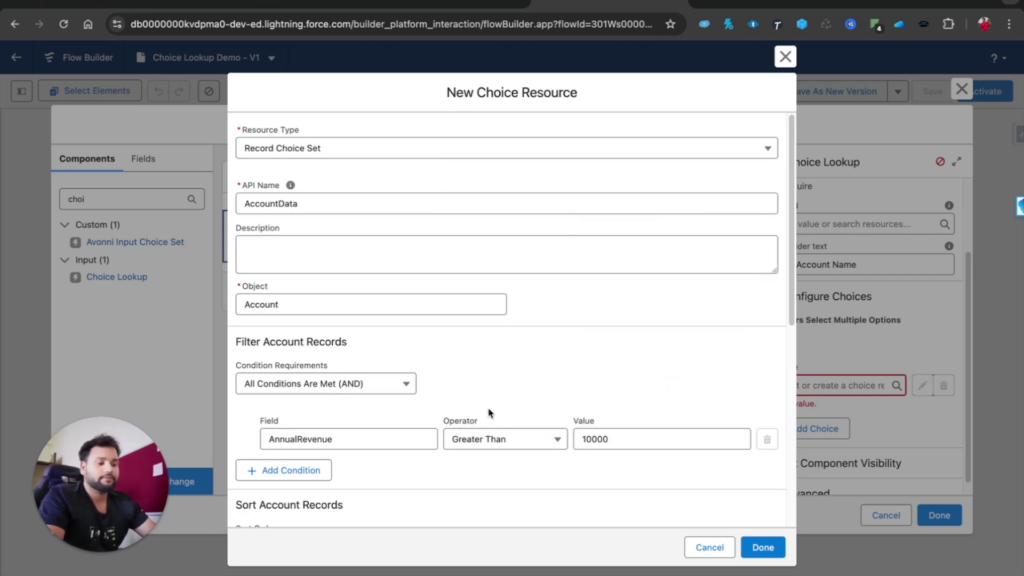
Limit the record choice set to a maximum of 10 choices
{"action": "scroll", "coordinate": [488, 412], "scroll_direction": "down", "scroll_amount": 3}
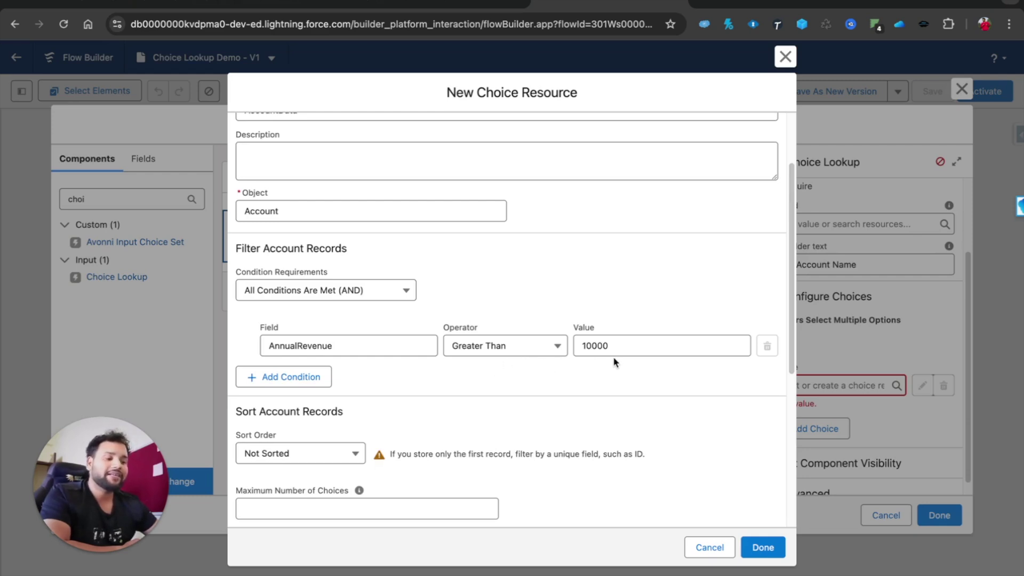
{"action": "scroll", "coordinate": [616, 363], "scroll_direction": "down", "scroll_amount": 5}
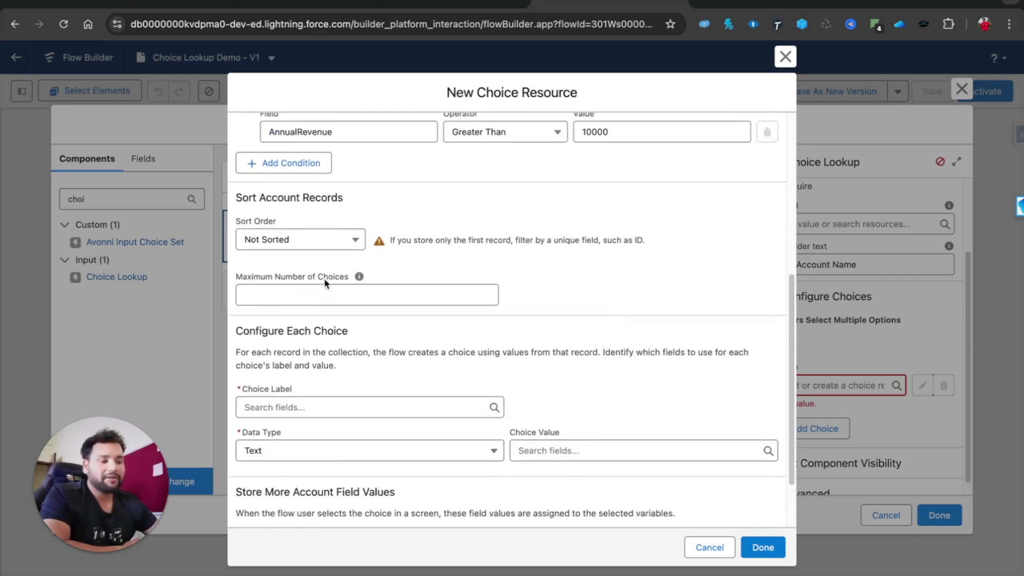
{"action": "left_click", "coordinate": [326, 294]}
{"action": "type", "text": "10"}
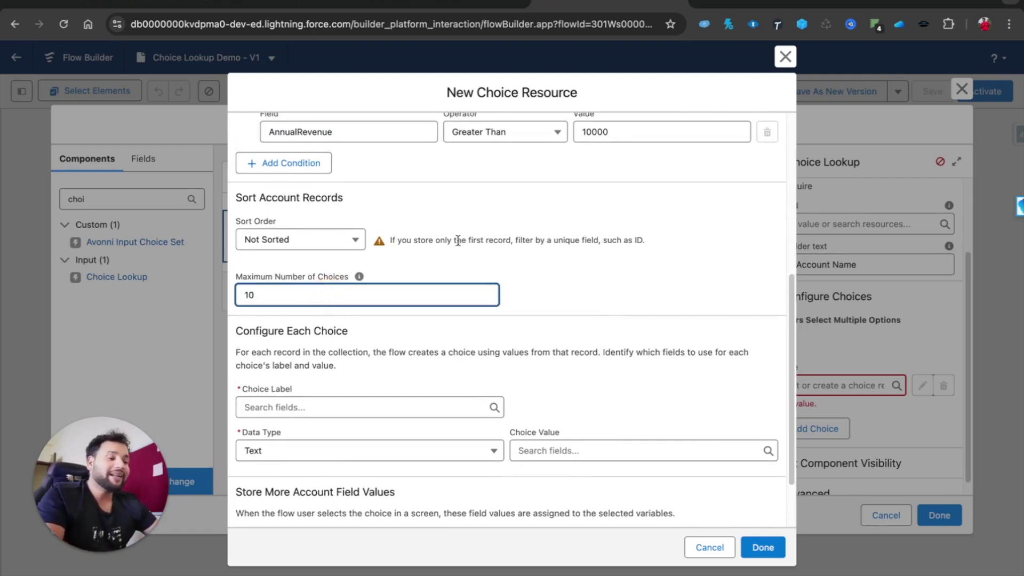
{"action": "left_click", "coordinate": [433, 269]}
Use the Account's Name field as both the choice label and the choice value
{"action": "scroll", "coordinate": [434, 269], "scroll_direction": "down", "scroll_amount": 2}
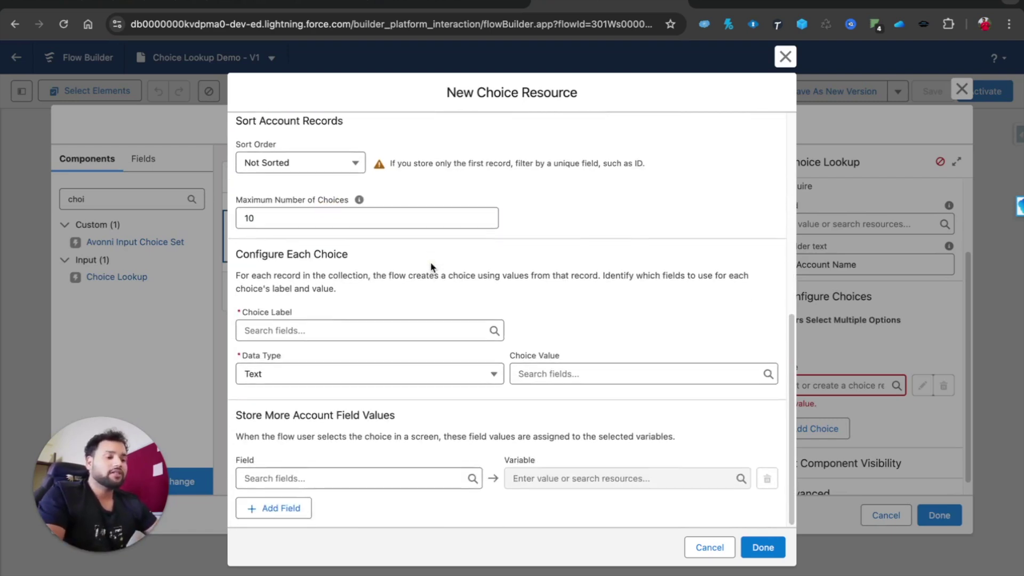
{"action": "left_click", "coordinate": [274, 336]}
{"action": "type", "text": "name"}
{"action": "left_click", "coordinate": [309, 357]}
{"action": "left_click", "coordinate": [489, 308]}
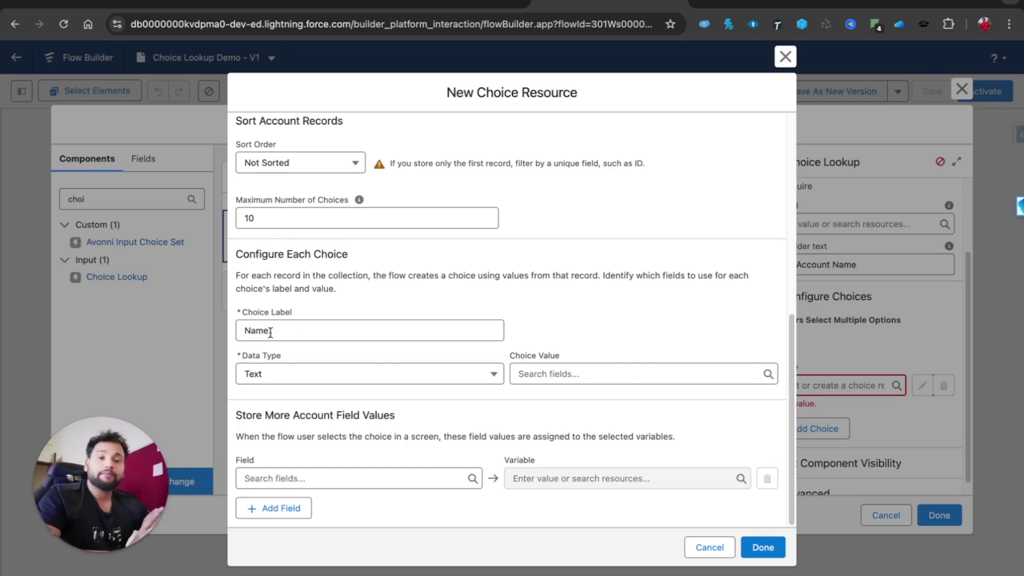
{"action": "left_click", "coordinate": [550, 379]}
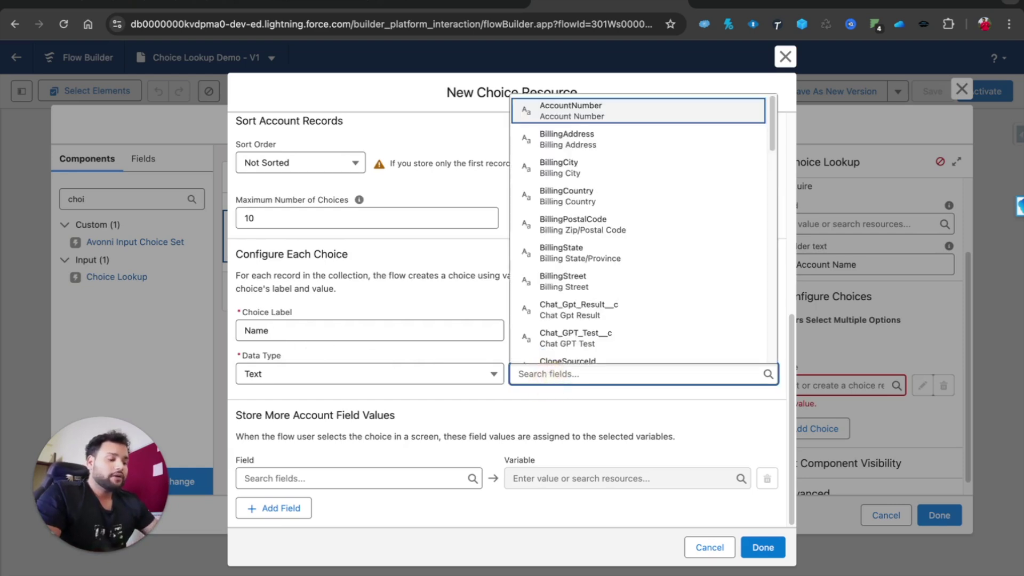
{"action": "type", "text": "name"}
{"action": "left_click", "coordinate": [560, 343]}
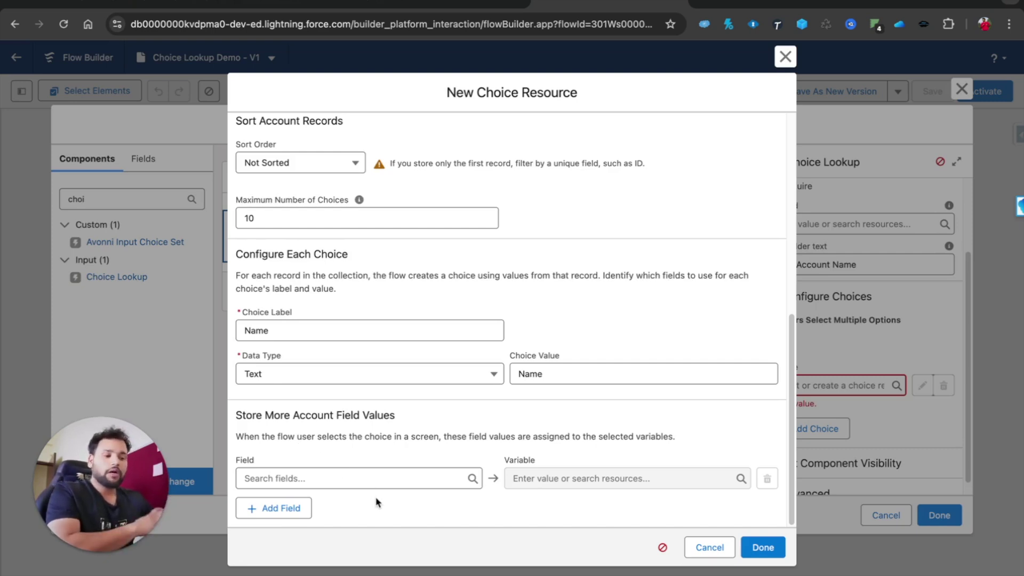
Save the AccountData choice resource and finish editing the Choice Lookup Data screen
{"action": "left_click", "coordinate": [762, 548]}
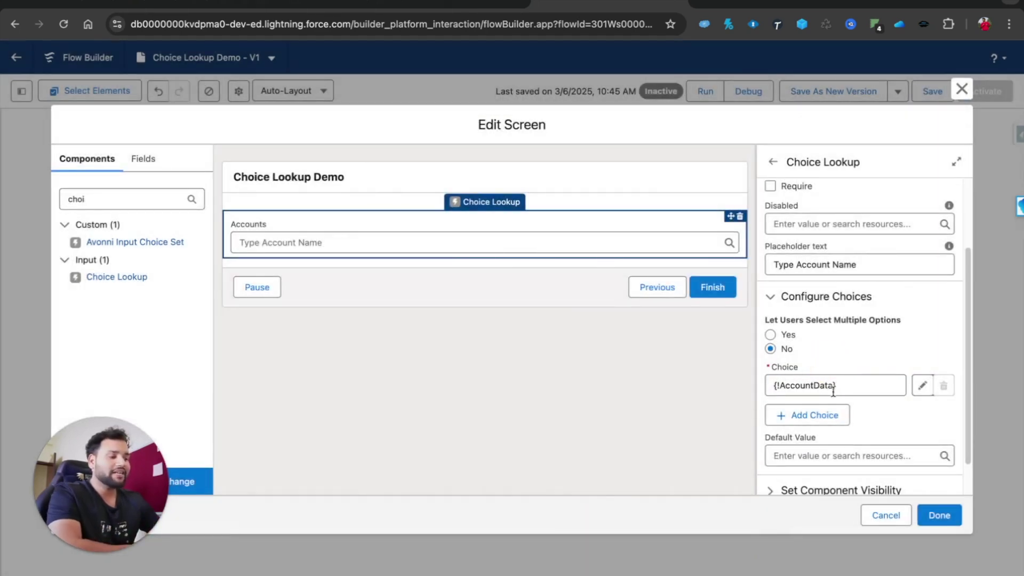
{"action": "scroll", "coordinate": [840, 393], "scroll_direction": "down", "scroll_amount": 1}
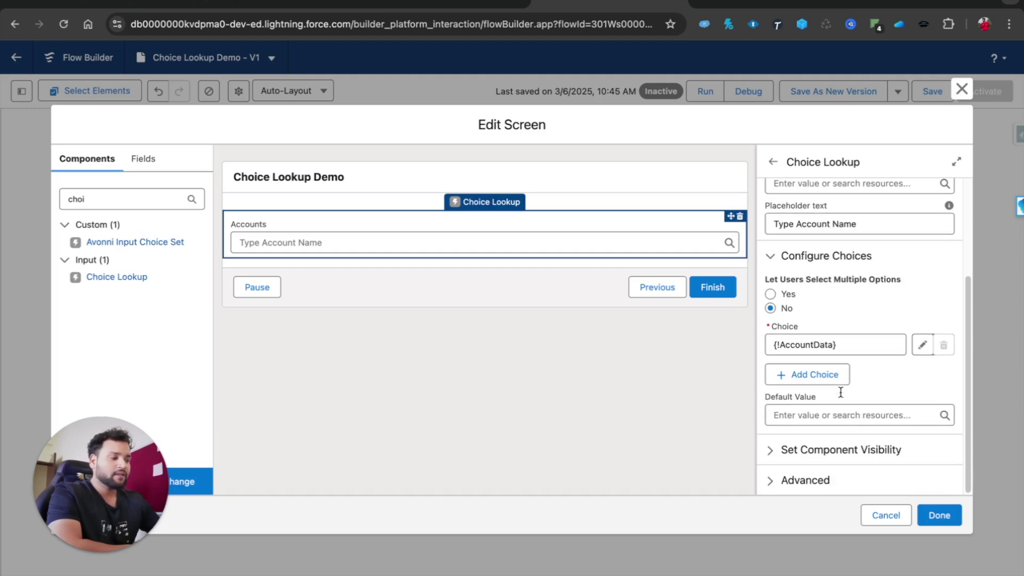
{"action": "left_click", "coordinate": [940, 514]}
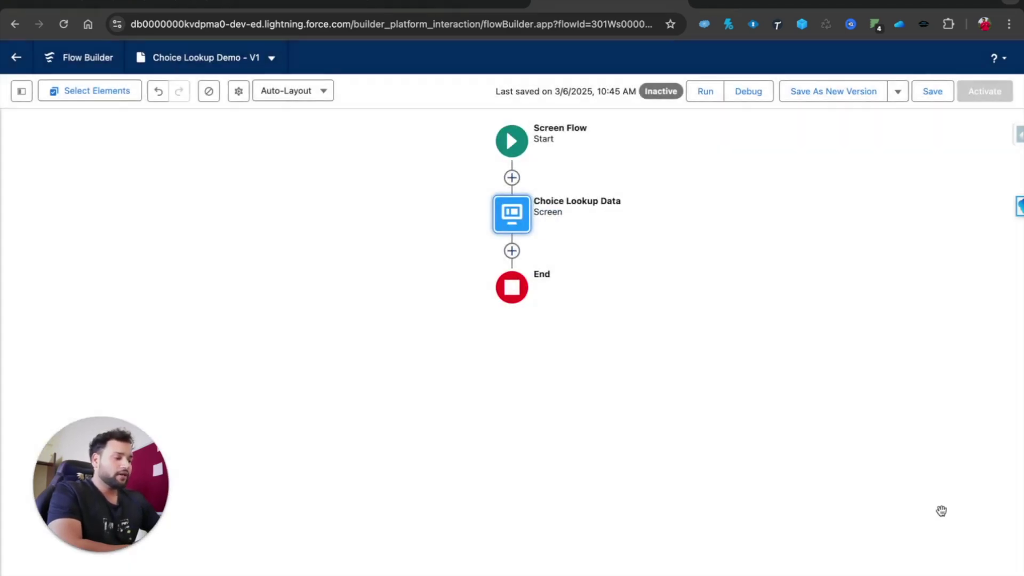
Start a new flow resource of type Variable with the API name AnnualRevenue
{"action": "left_click", "coordinate": [20, 101]}
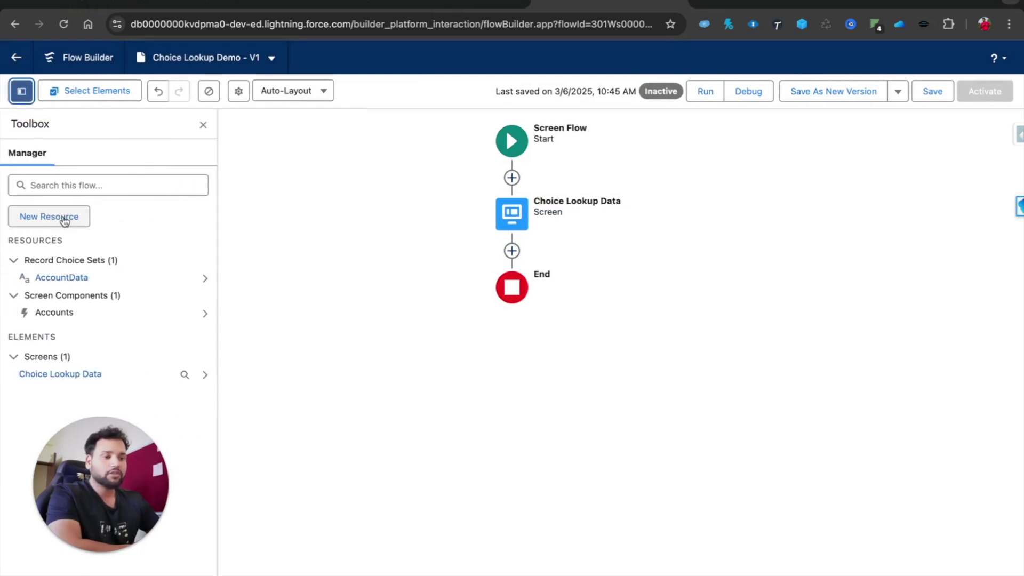
{"action": "left_click", "coordinate": [59, 217]}
{"action": "left_click", "coordinate": [285, 277]}
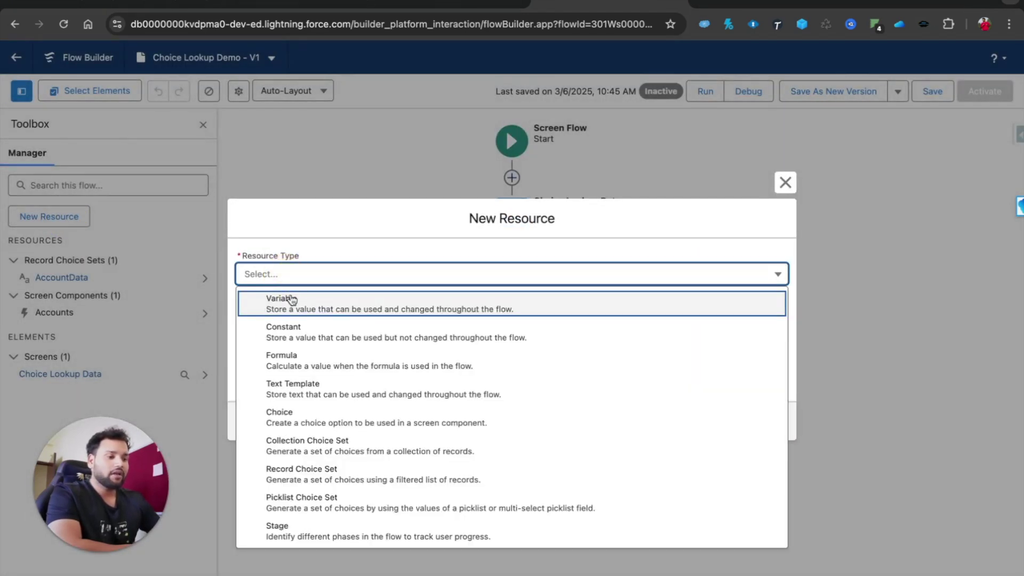
{"action": "left_click", "coordinate": [291, 299]}
{"action": "left_click", "coordinate": [292, 299]}
{"action": "type", "text": "AnnualRevenue"}
Set the AnnualRevenue variable's data type to Currency and save the variable
{"action": "left_click", "coordinate": [303, 322]}
{"action": "left_click", "coordinate": [279, 405]}
{"action": "left_click", "coordinate": [295, 239]}
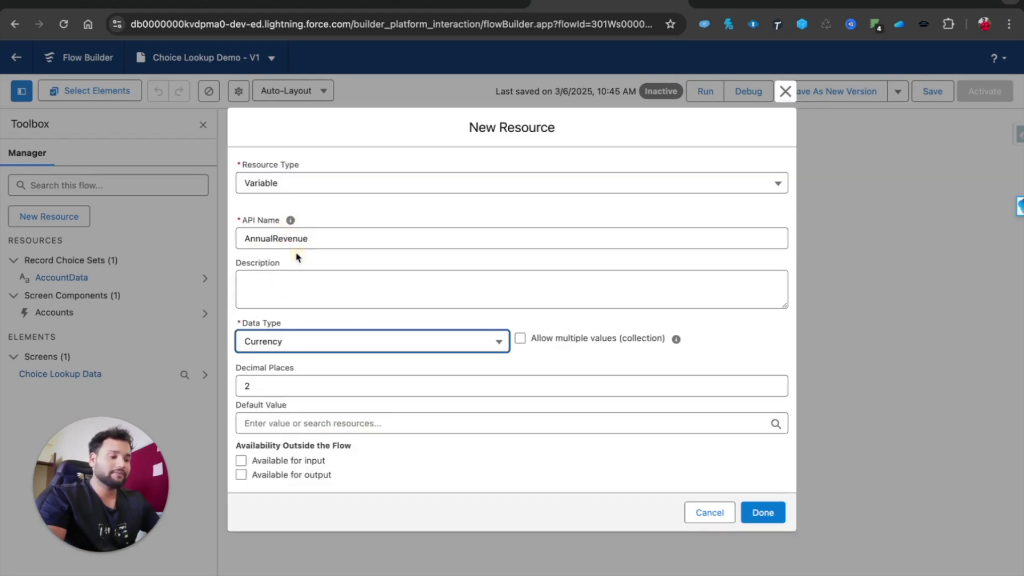
{"action": "left_click", "coordinate": [308, 381]}
{"action": "left_click", "coordinate": [339, 345]}
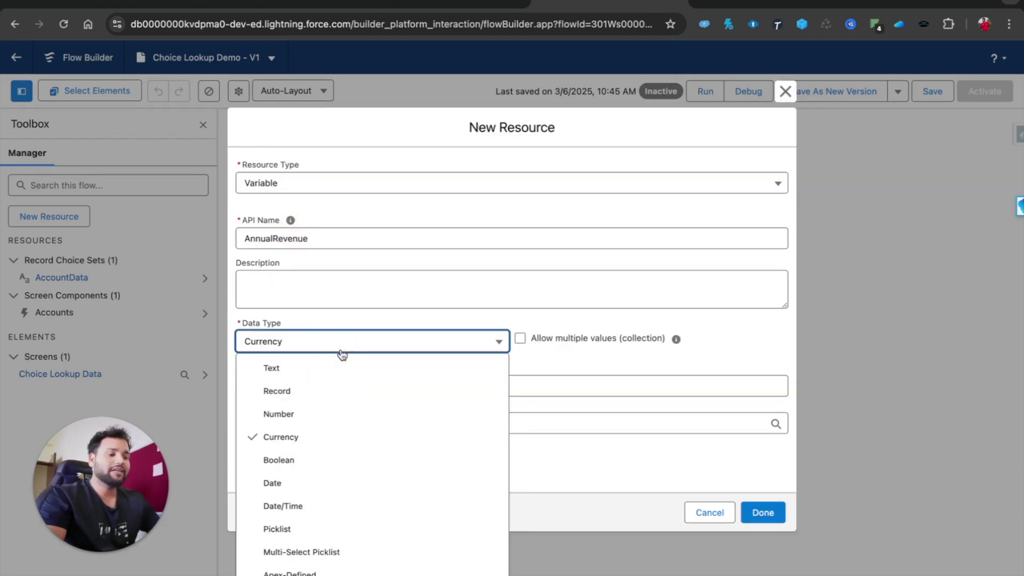
{"action": "left_click", "coordinate": [521, 355]}
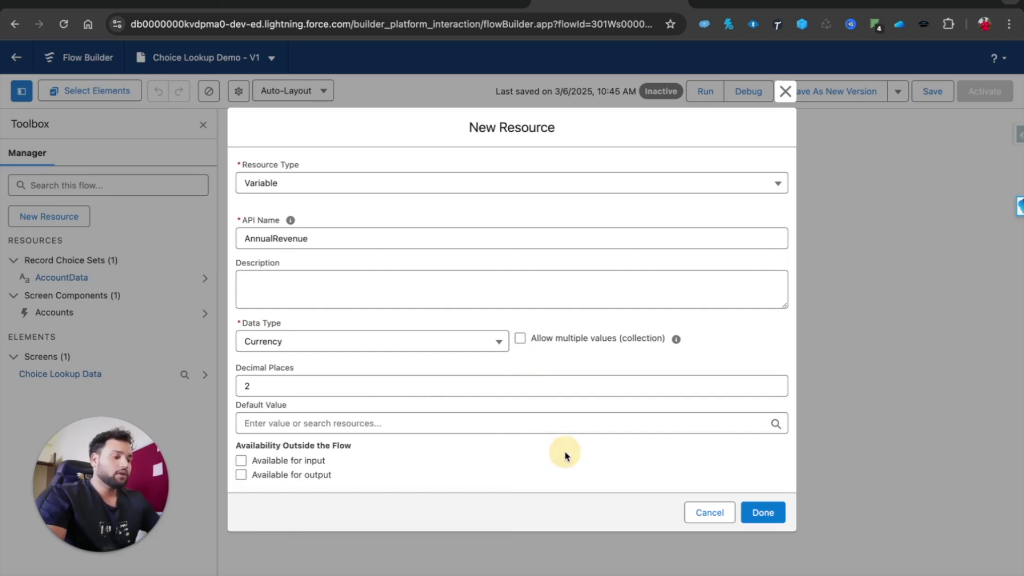
{"action": "left_click", "coordinate": [762, 512]}
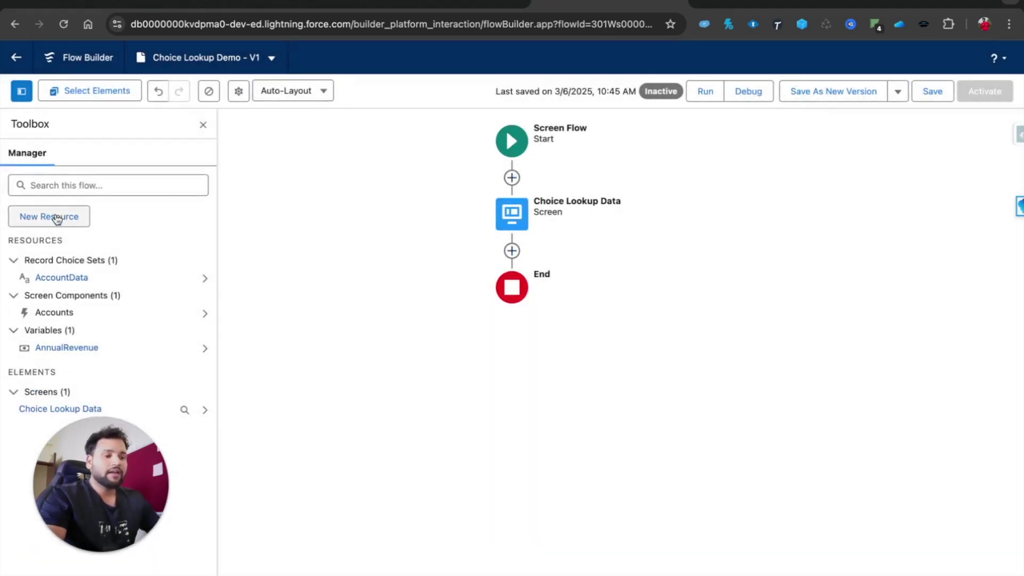
Create a variable resource named AccountId with the Text data type
{"action": "left_click", "coordinate": [53, 217]}
{"action": "left_click", "coordinate": [279, 273]}
{"action": "left_click", "coordinate": [277, 301]}
{"action": "left_click", "coordinate": [278, 303]}
{"action": "type", "text": "Account"}
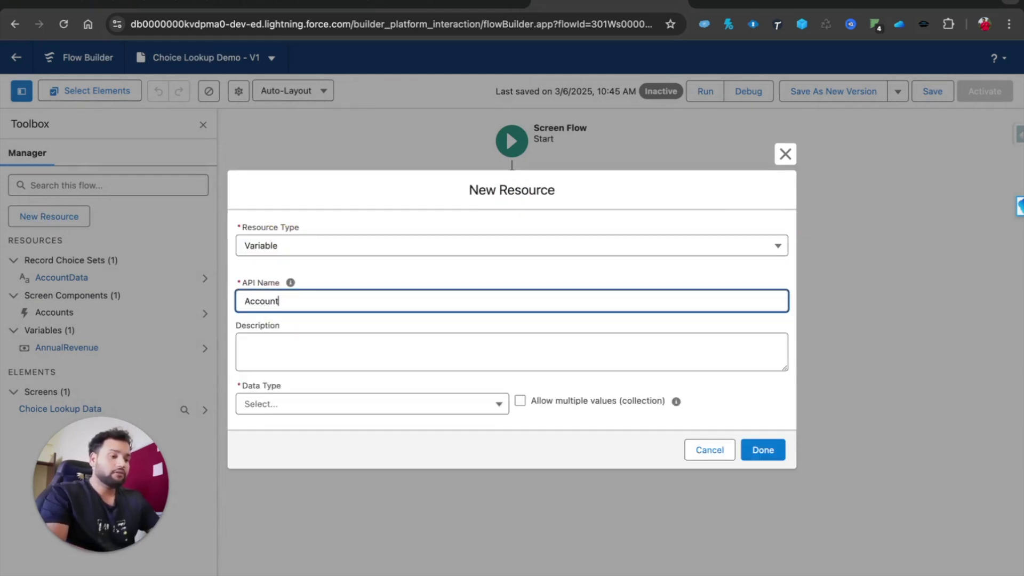
{"action": "type", "text": "Id"}
{"action": "left_click", "coordinate": [269, 403]}
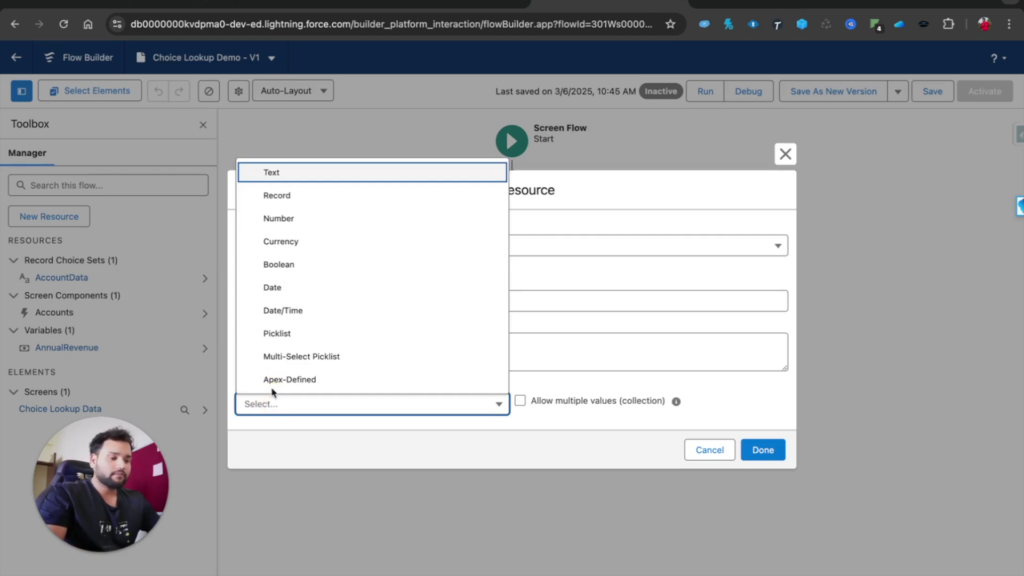
{"action": "left_click", "coordinate": [278, 173]}
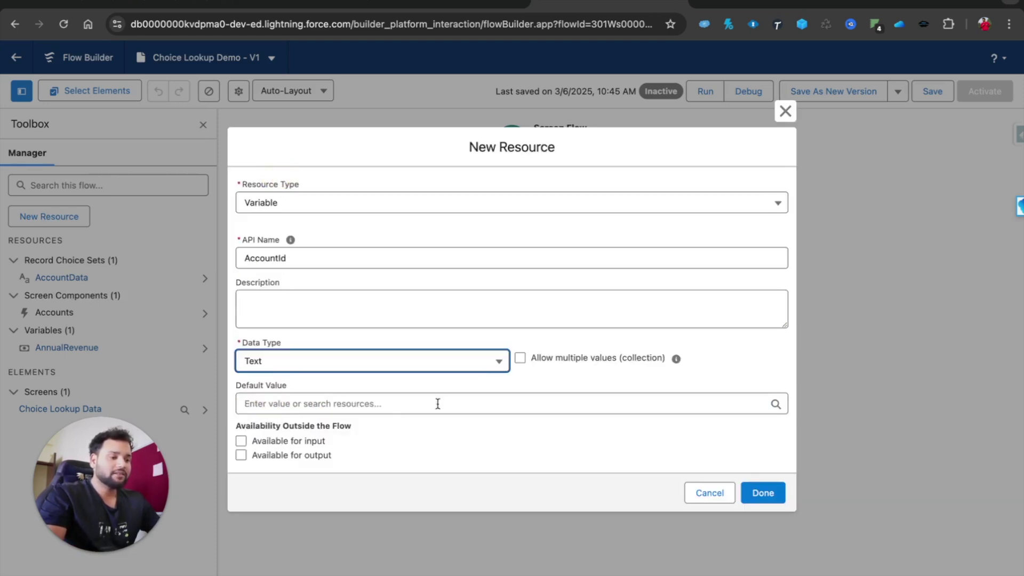
{"action": "left_click", "coordinate": [765, 492]}
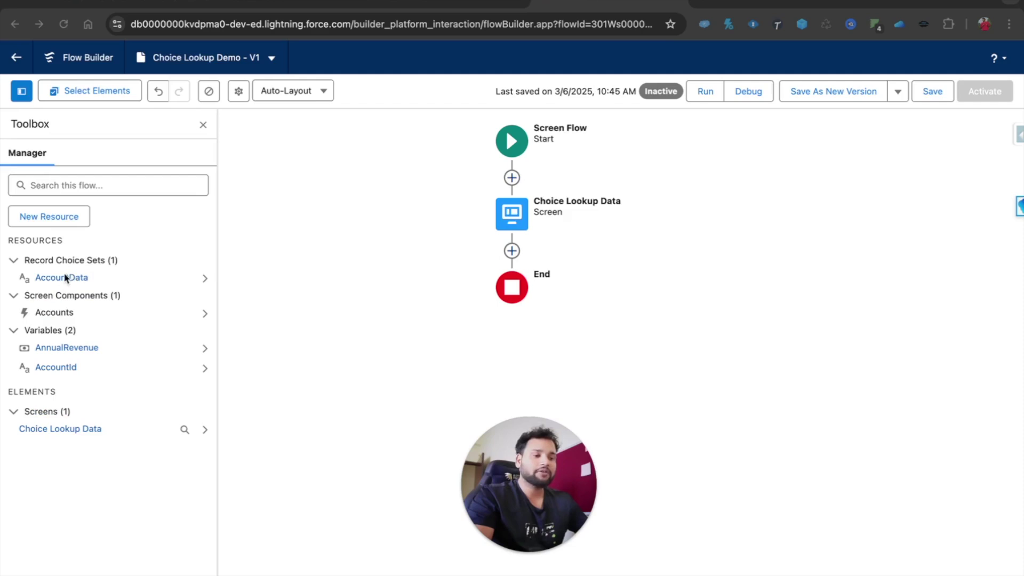
Edit the AccountData record choice set to store the account's AnnualRevenue field in the AnnualRevenue variable
{"action": "left_click", "coordinate": [205, 278]}
{"action": "left_click", "coordinate": [190, 275]}
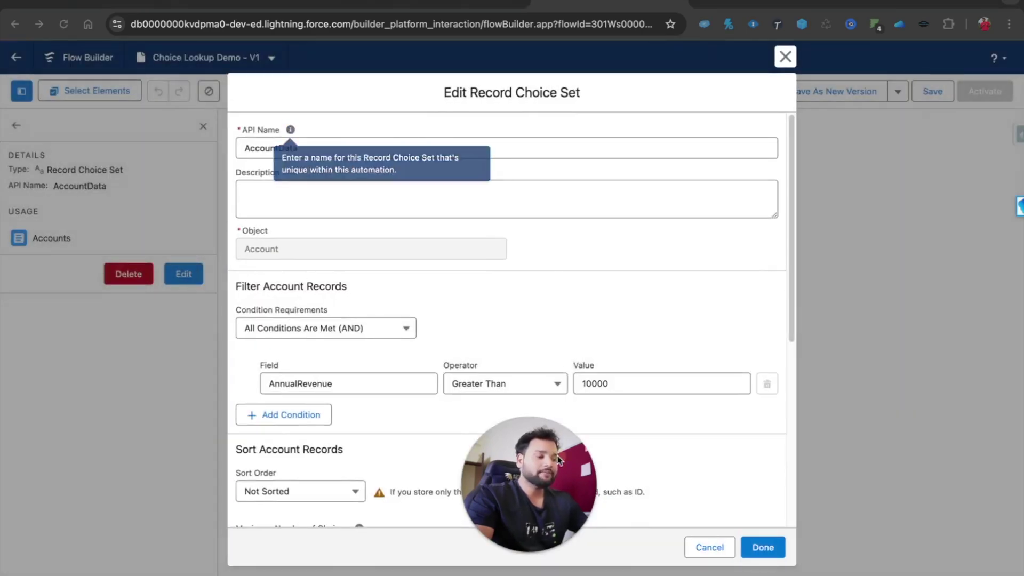
{"action": "scroll", "coordinate": [320, 469], "scroll_direction": "down", "scroll_amount": 6}
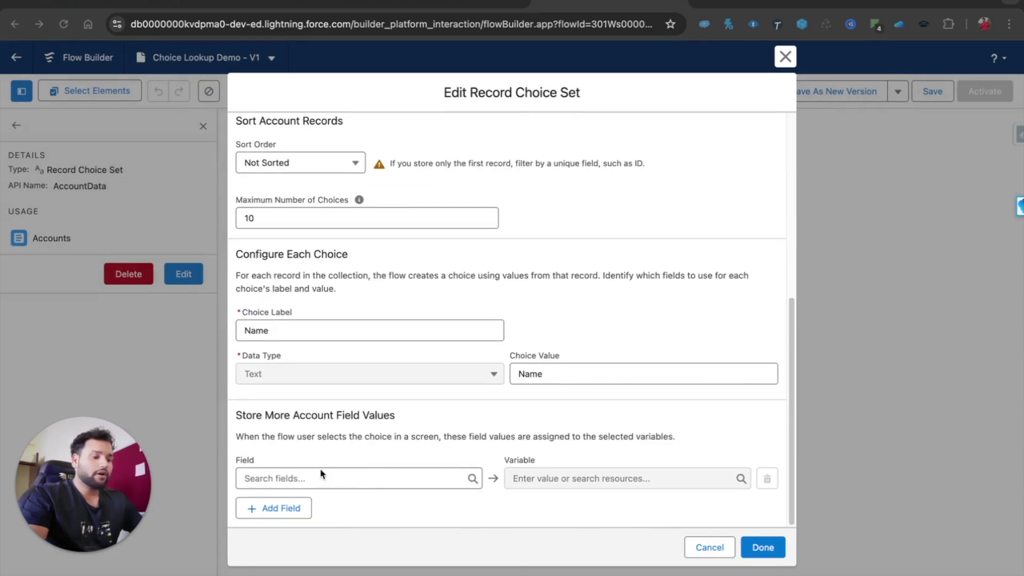
{"action": "left_click", "coordinate": [304, 478]}
{"action": "type", "text": "ann"}
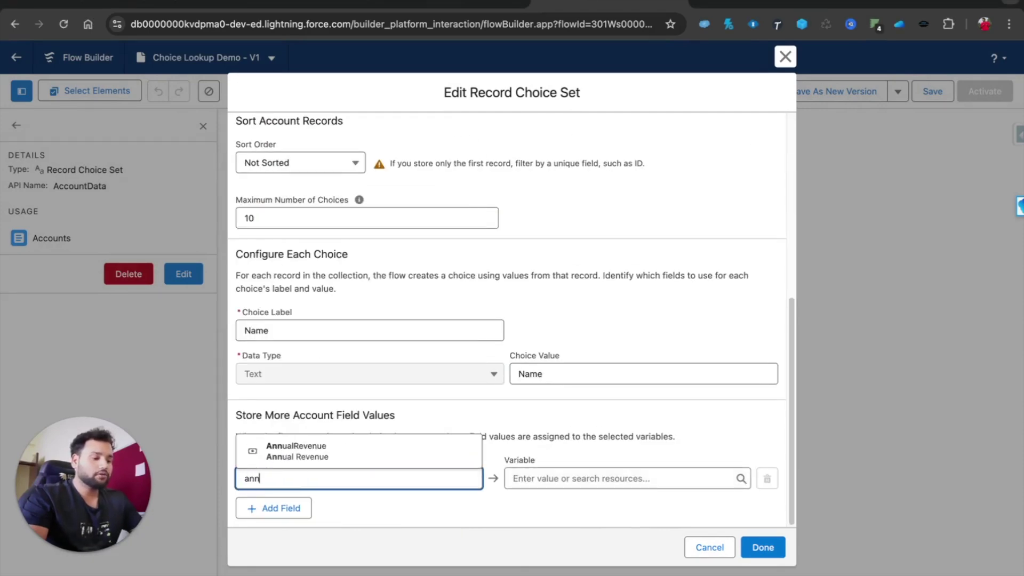
{"action": "left_click", "coordinate": [300, 462]}
{"action": "left_click", "coordinate": [576, 479]}
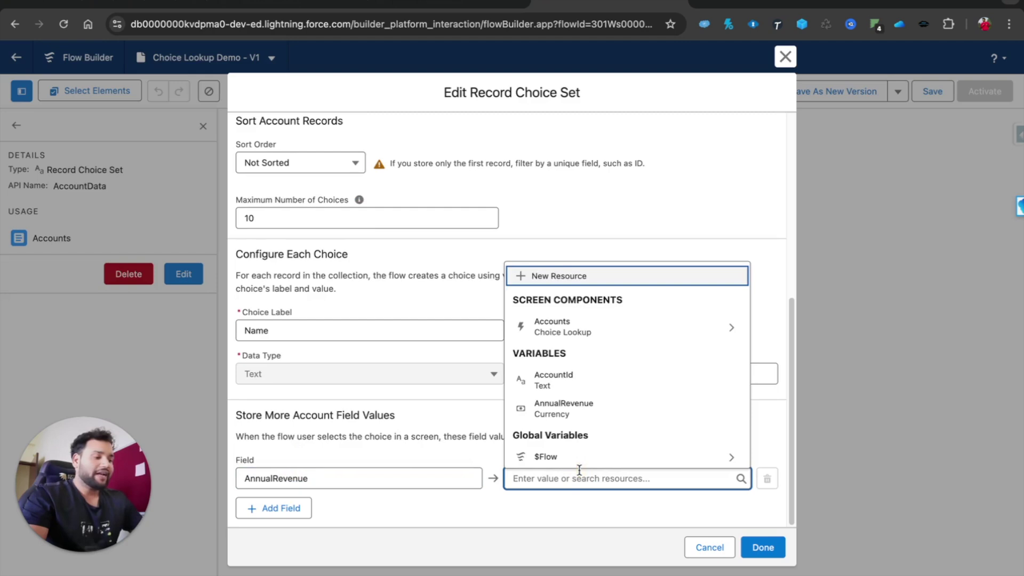
{"action": "left_click", "coordinate": [585, 411]}
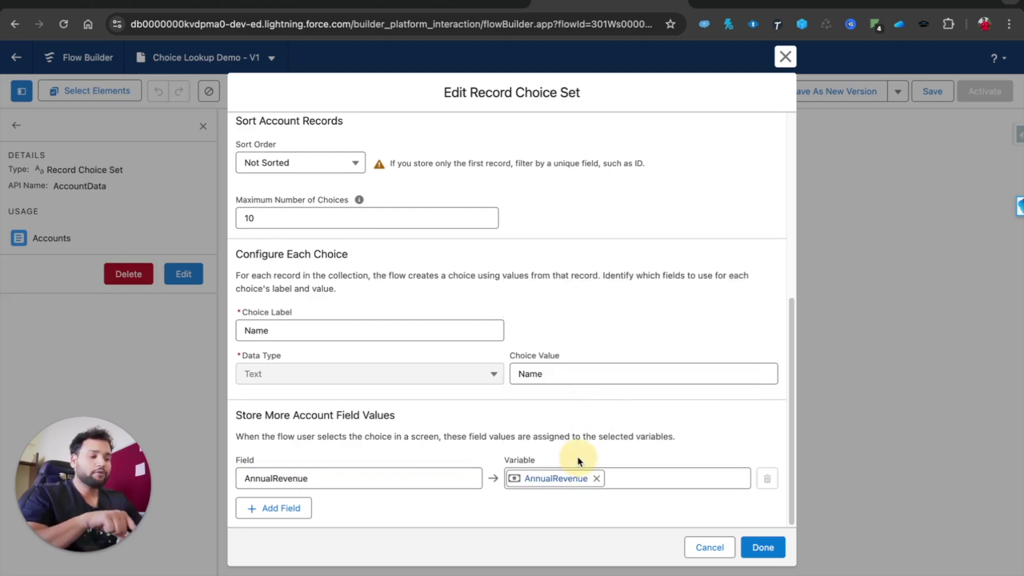
Add a second stored field that assigns Id to the AccountId variable, and save the record choice set
{"action": "left_click", "coordinate": [290, 511]}
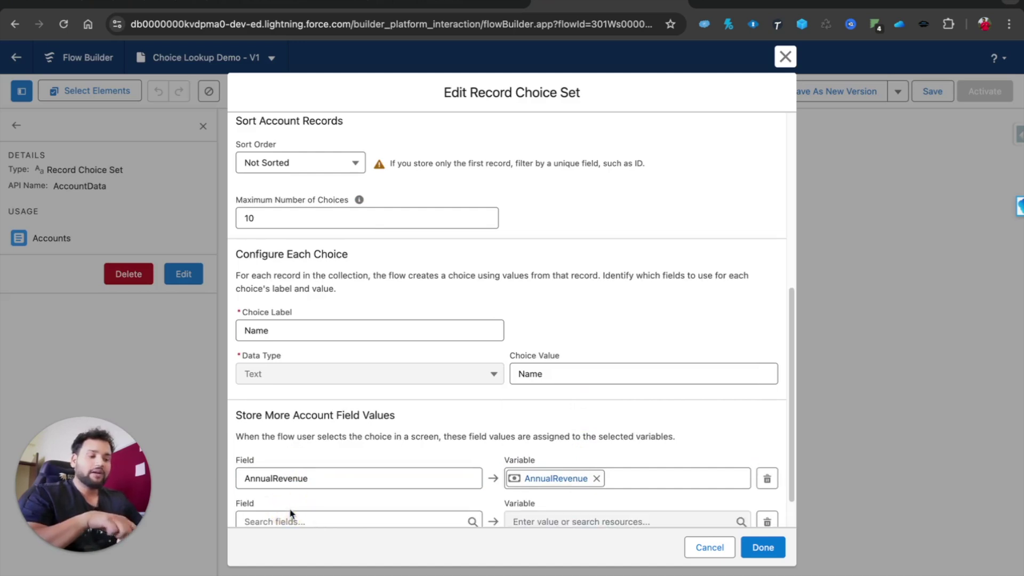
{"action": "scroll", "coordinate": [288, 517], "scroll_direction": "down", "scroll_amount": 1}
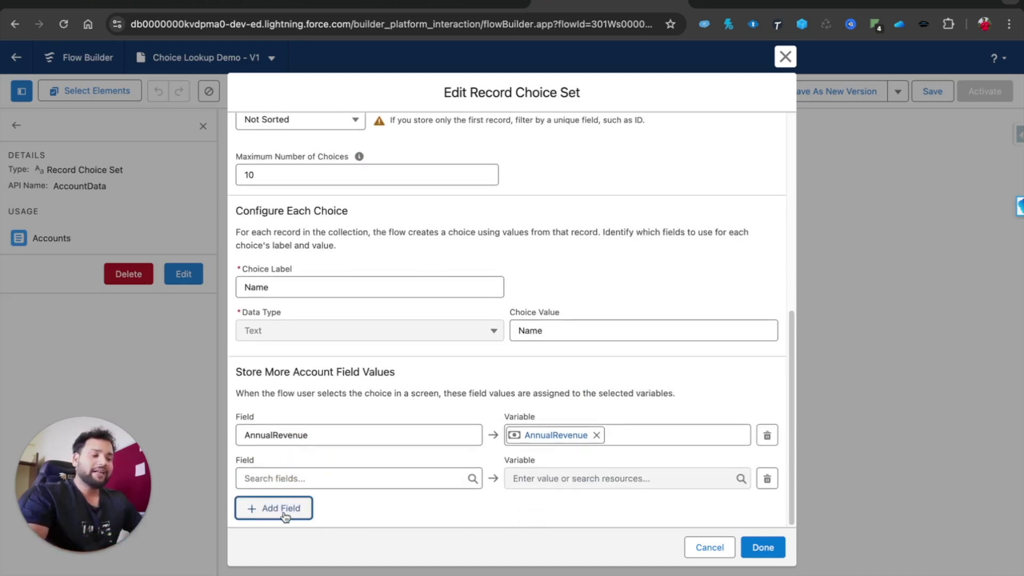
{"action": "left_click", "coordinate": [258, 479]}
{"action": "type", "text": "Id"}
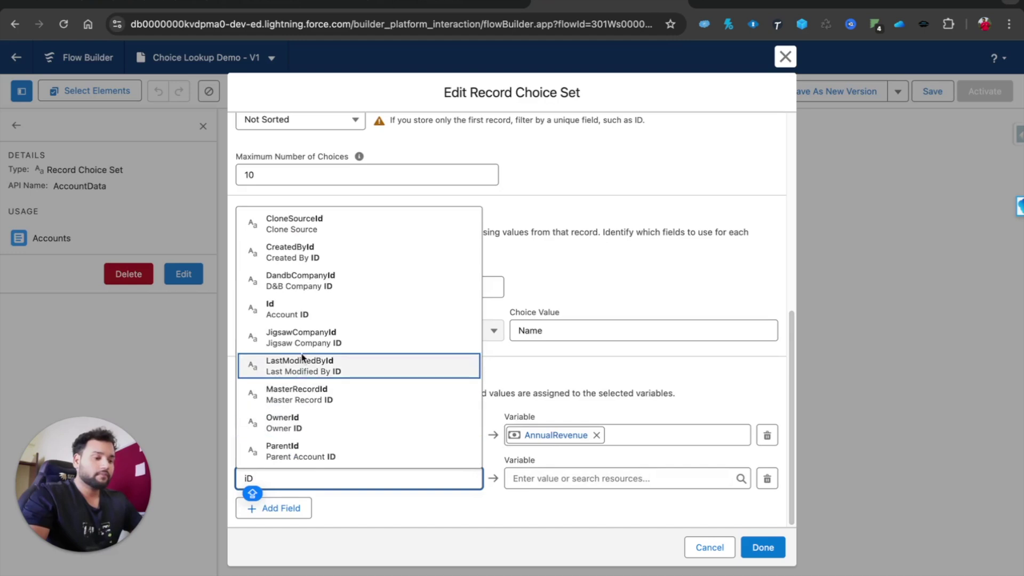
{"action": "left_click", "coordinate": [291, 317]}
{"action": "left_click", "coordinate": [553, 478]}
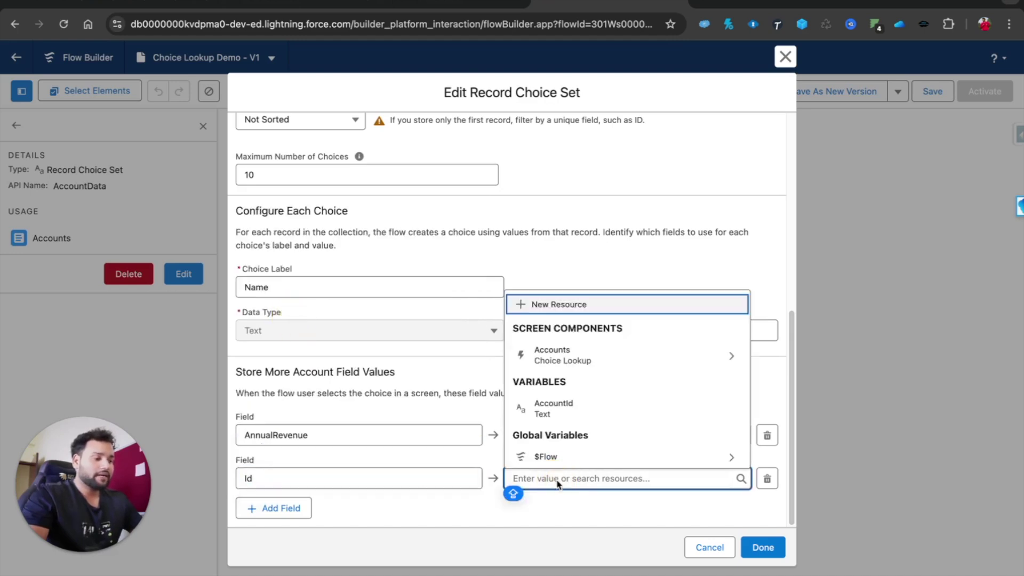
{"action": "left_click", "coordinate": [560, 408]}
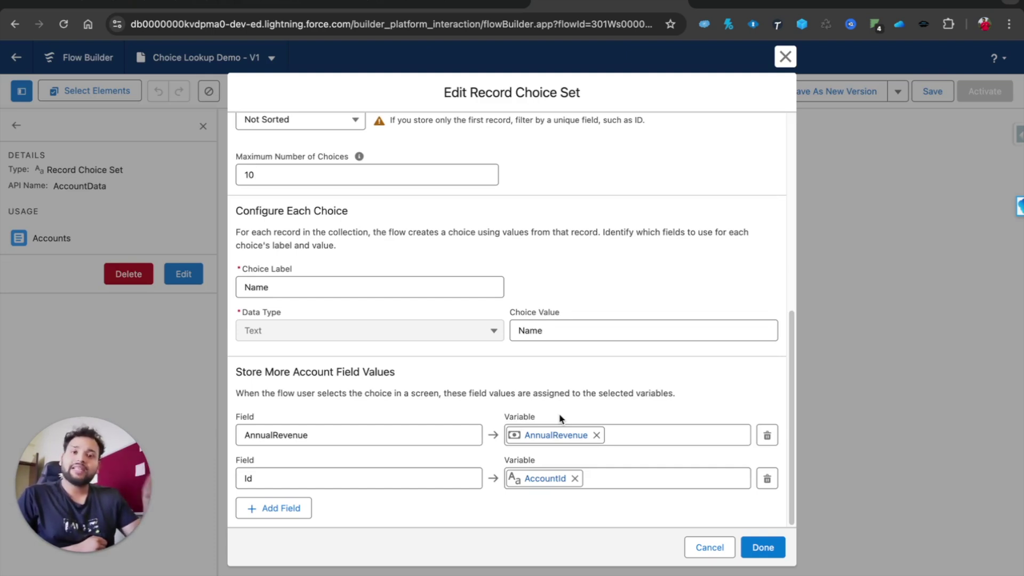
{"action": "scroll", "coordinate": [540, 283], "scroll_direction": "up", "scroll_amount": 3}
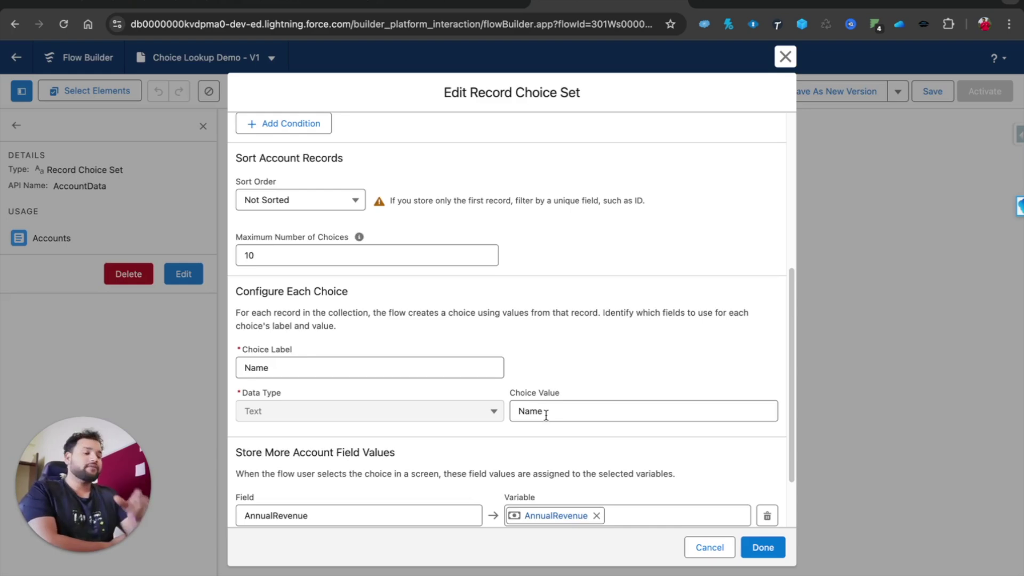
{"action": "left_click", "coordinate": [767, 548]}
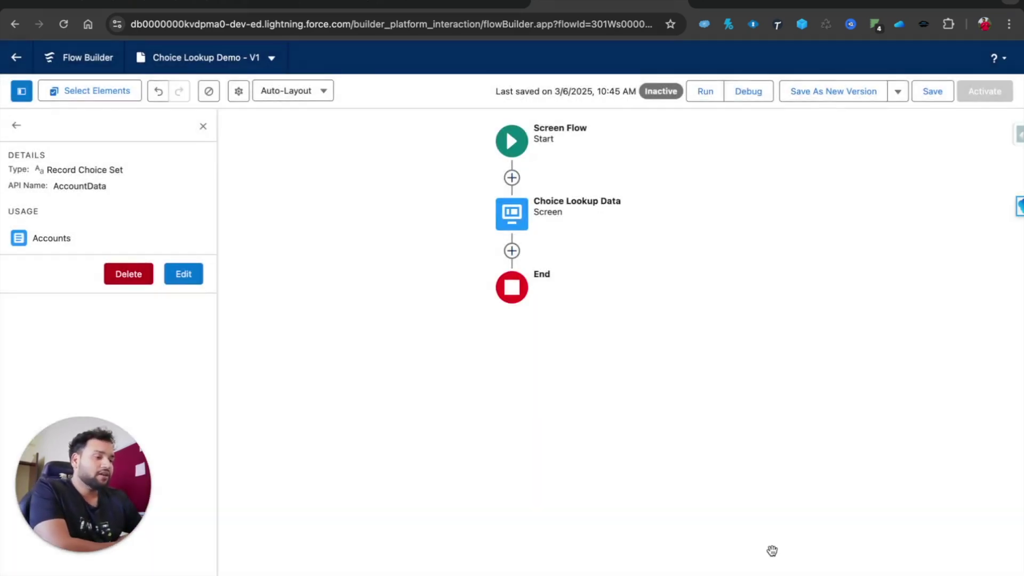
Add a new screen after Choice Lookup Data and place a Display Text component on it
{"action": "left_click", "coordinate": [511, 251]}
{"action": "left_click", "coordinate": [455, 358]}
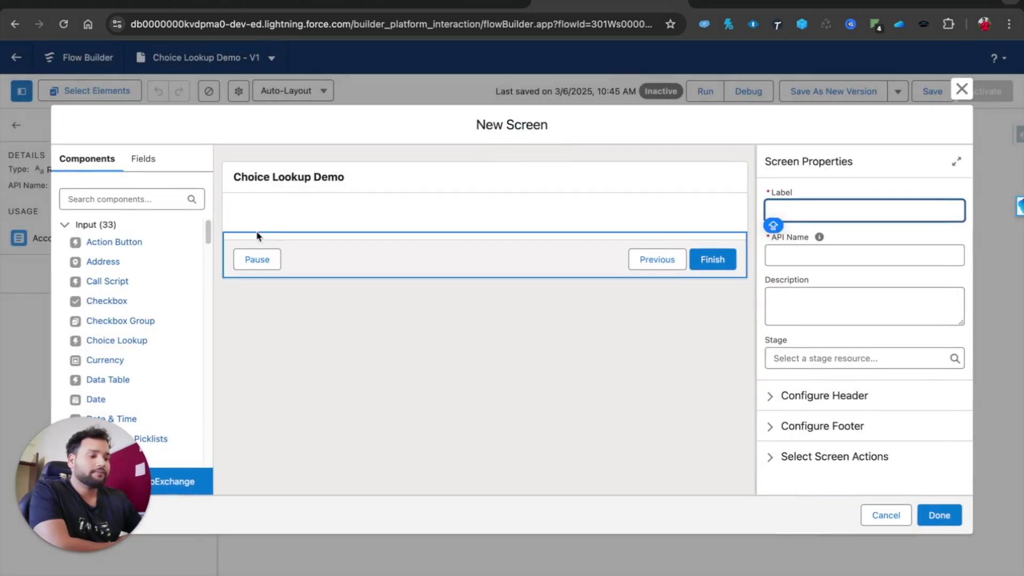
{"action": "left_click", "coordinate": [138, 194]}
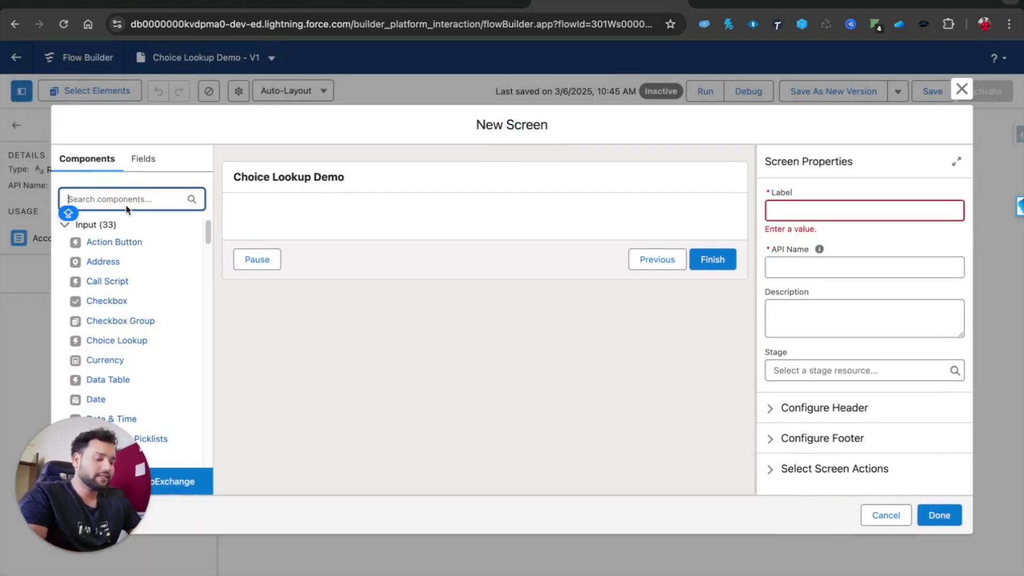
{"action": "type", "text": "DISP"}
{"action": "left_click_drag", "start_coordinate": [126, 241], "coordinate": [307, 220]}
Set the Display Text component's API name to choiceDATA
{"action": "left_click", "coordinate": [769, 216]}
{"action": "type", "text": "d"}
{"action": "type", "text": "hoice DAAT"}
{"action": "left_click", "coordinate": [773, 213]}
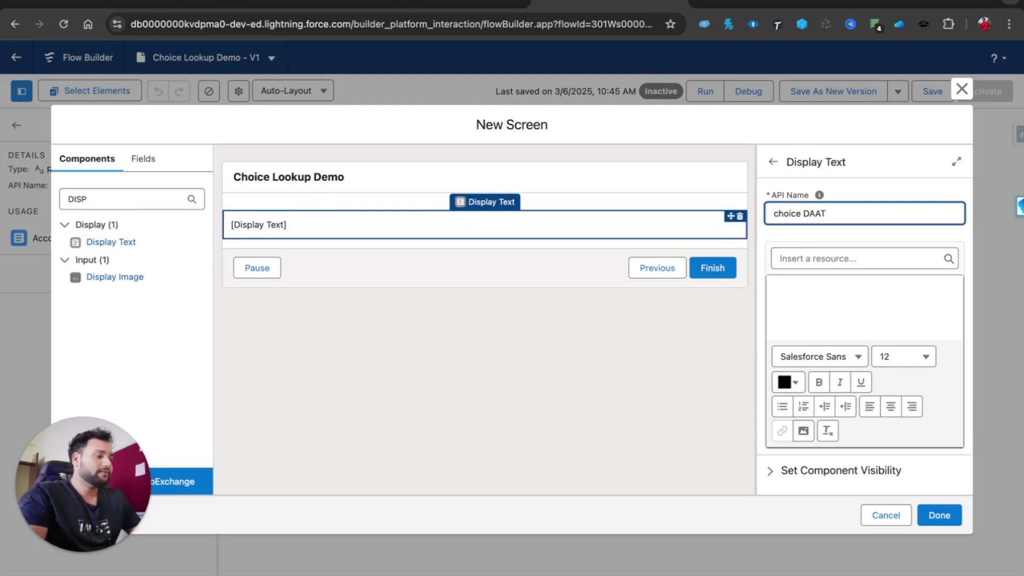
{"action": "triple_click", "coordinate": [809, 213]}
{"action": "type", "text": "choiceDATA"}
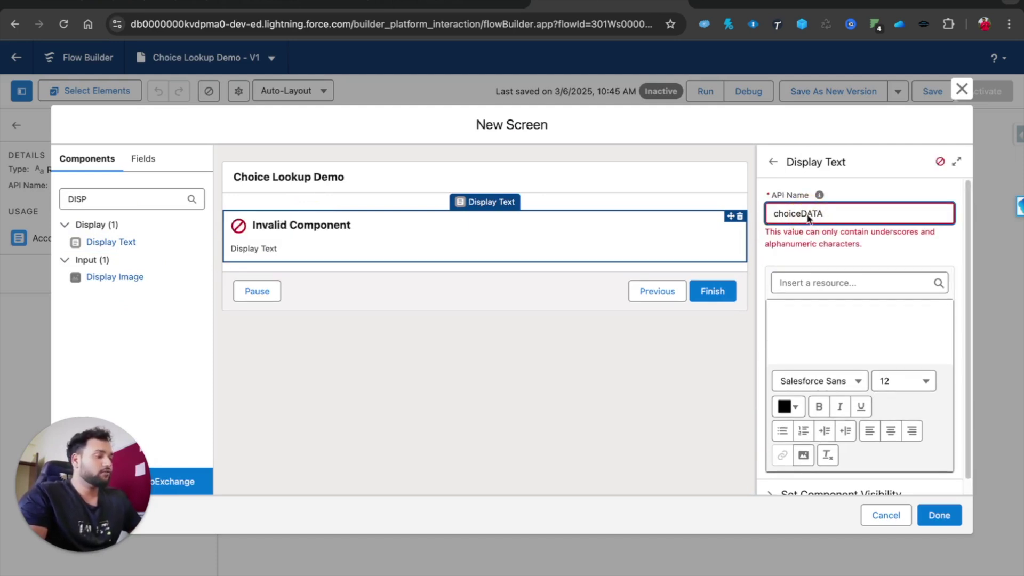
Insert the Accounts lookup's selectedChoiceLabels resource into the display text
{"action": "left_click", "coordinate": [816, 310]}
{"action": "left_click", "coordinate": [789, 258]}
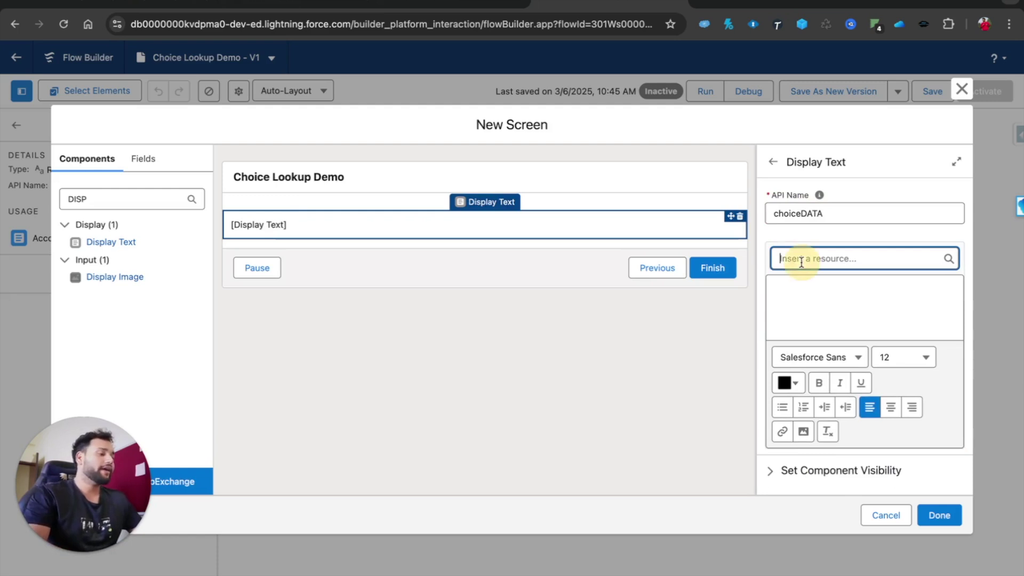
{"action": "scroll", "coordinate": [885, 347], "scroll_direction": "down", "scroll_amount": 1}
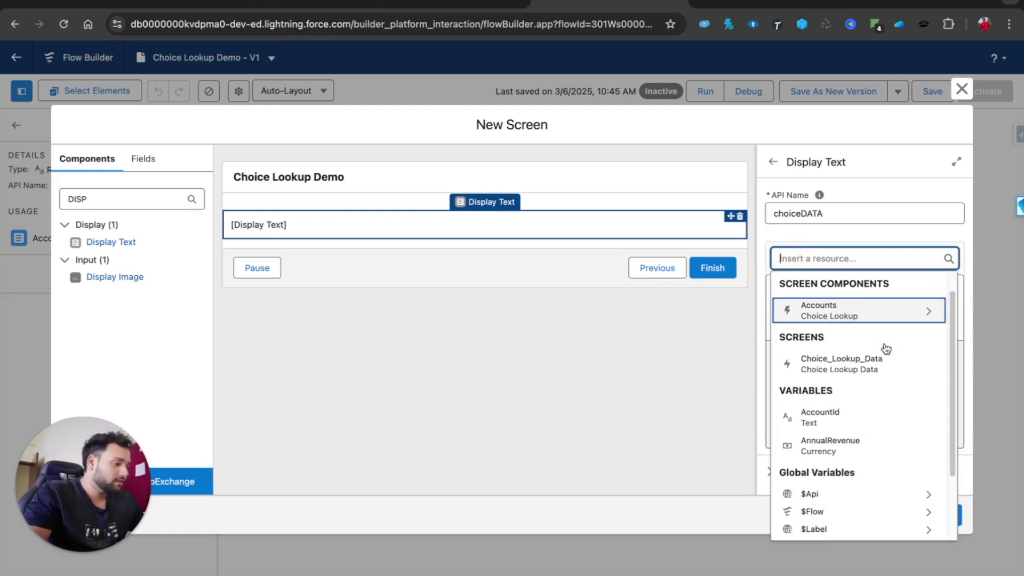
{"action": "left_click", "coordinate": [928, 313]}
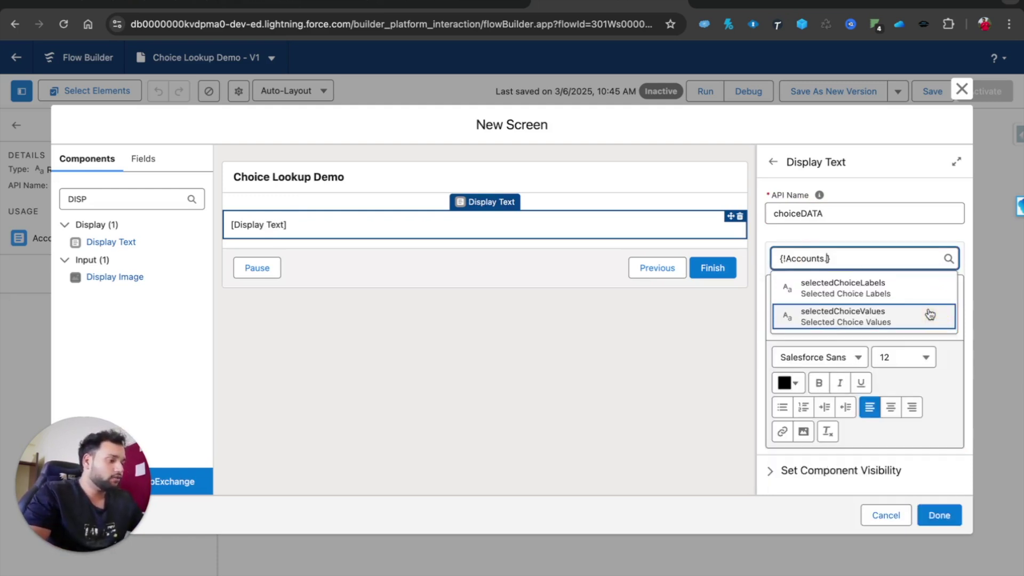
{"action": "left_click", "coordinate": [856, 297]}
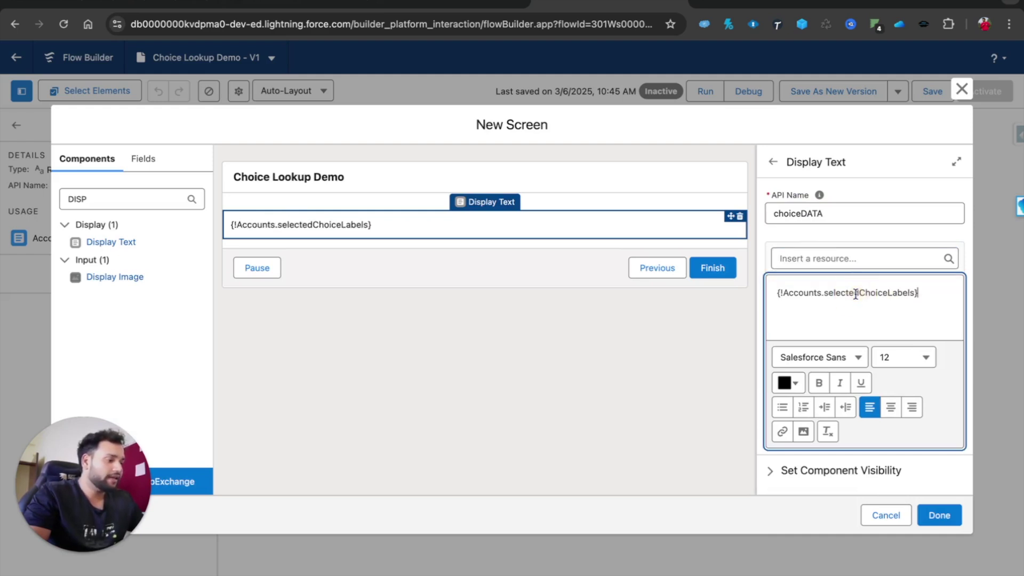
Insert the Accounts lookup's selectedChoiceValues resource on a second line of the display text
{"action": "key", "text": "Return"}
{"action": "left_click", "coordinate": [888, 265]}
{"action": "type", "text": "ACC"}
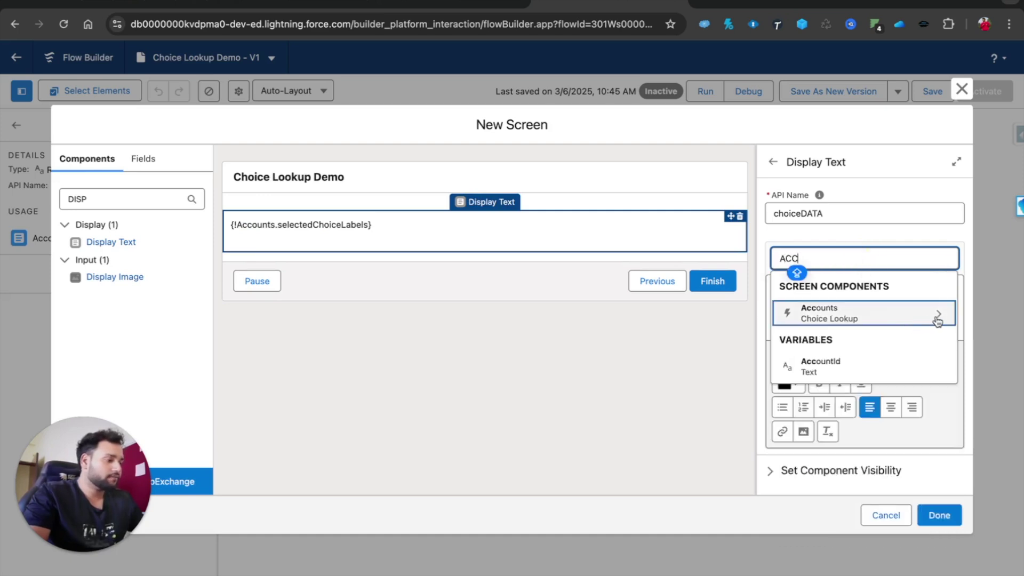
{"action": "left_click", "coordinate": [933, 317]}
{"action": "left_click", "coordinate": [867, 320]}
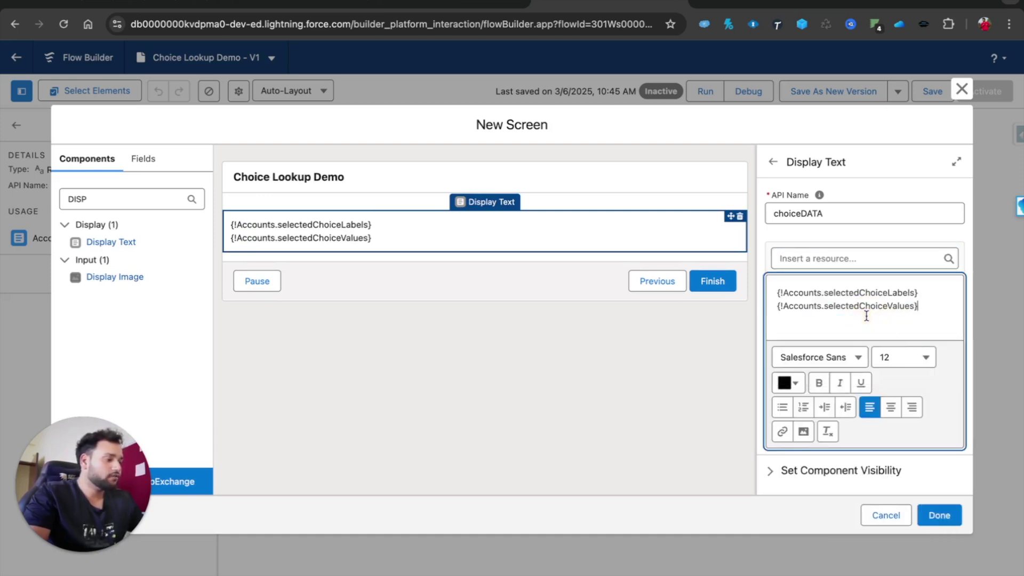
{"action": "left_click_drag", "start_coordinate": [928, 294], "coordinate": [777, 292]}
{"action": "left_click_drag", "start_coordinate": [930, 308], "coordinate": [777, 305]}
{"action": "left_click", "coordinate": [928, 303]}
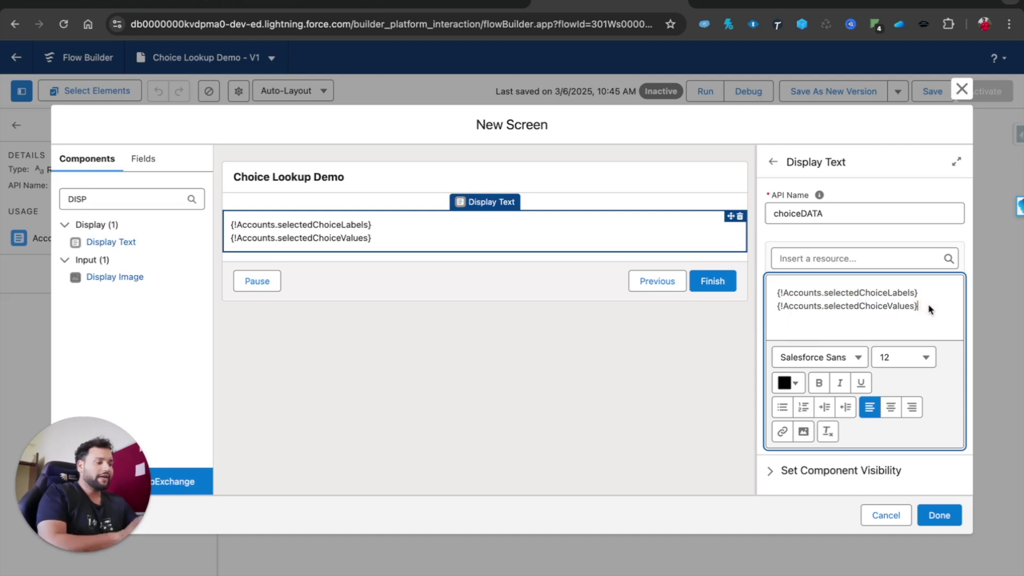
Add two more lines to the display text reading "Annual Revenue -" and "Account Id -"
{"action": "key", "text": "Return"}
{"action": "type", "text": "annual Revu"}
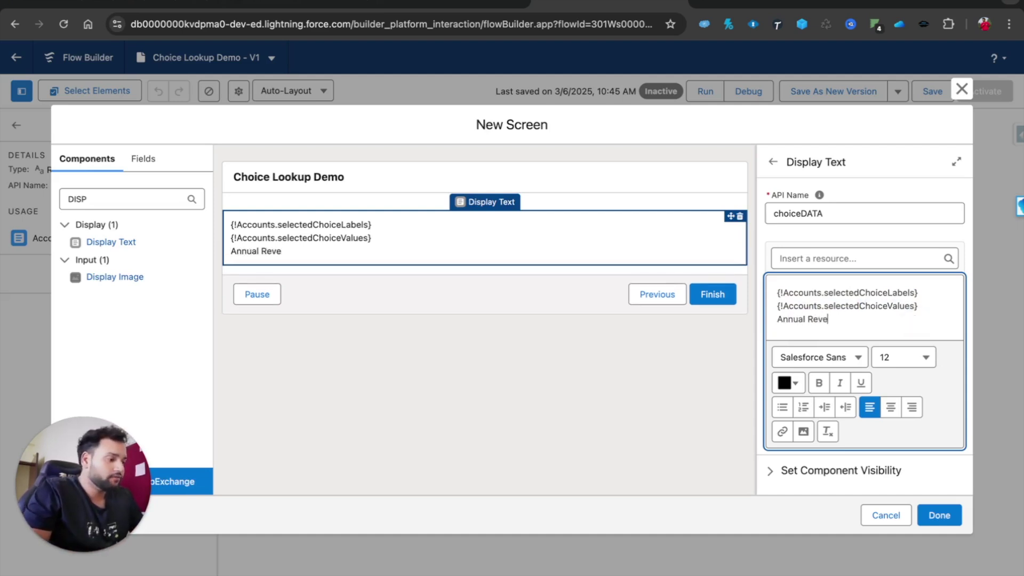
{"action": "type", "text": "nue -"}
{"action": "key", "text": "Return"}
{"action": "type", "text": "Account Id -"}
Insert the AnnualRevenue and AccountId variables after their matching captions in the display text
{"action": "left_click", "coordinate": [874, 320]}
{"action": "left_click", "coordinate": [825, 258]}
{"action": "type", "text": "annu"}
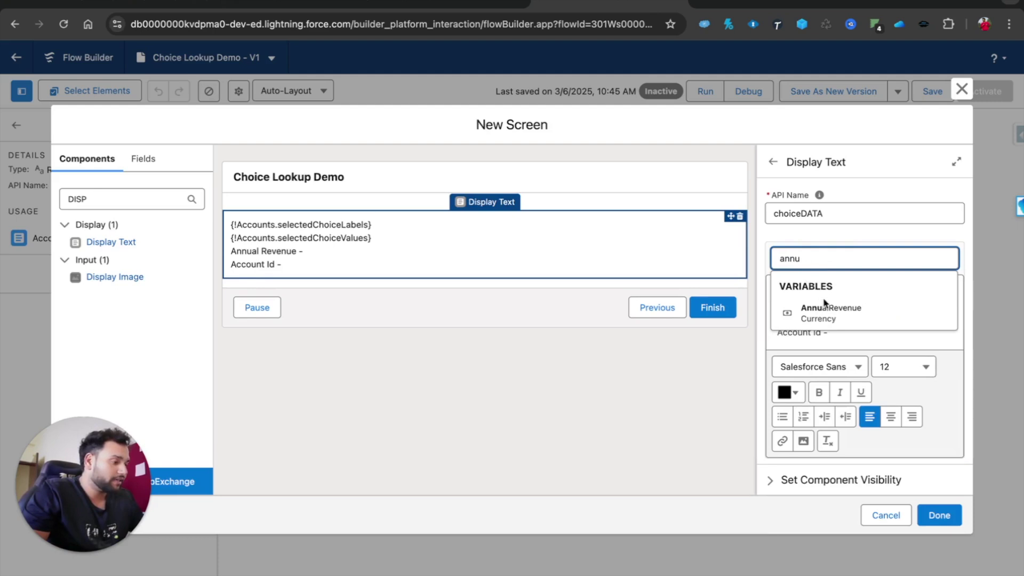
{"action": "left_click", "coordinate": [829, 308]}
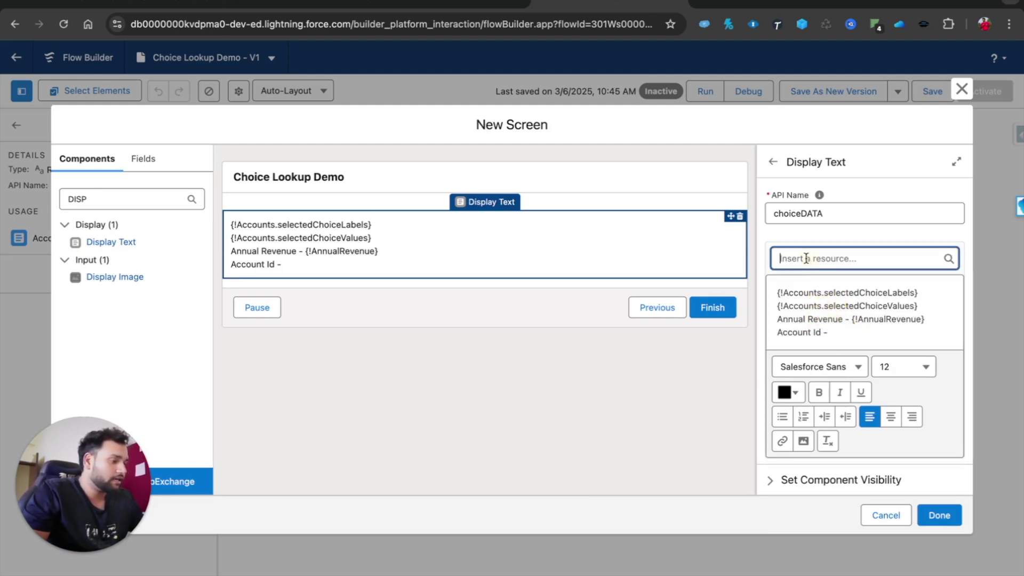
{"action": "type", "text": "acco"}
{"action": "left_click", "coordinate": [824, 362]}
Prefix the selectedChoiceLabels line with "Label -" and the selectedChoiceValues line with "Value -"
{"action": "left_click", "coordinate": [776, 293]}
{"action": "type", "text": "Label -"}
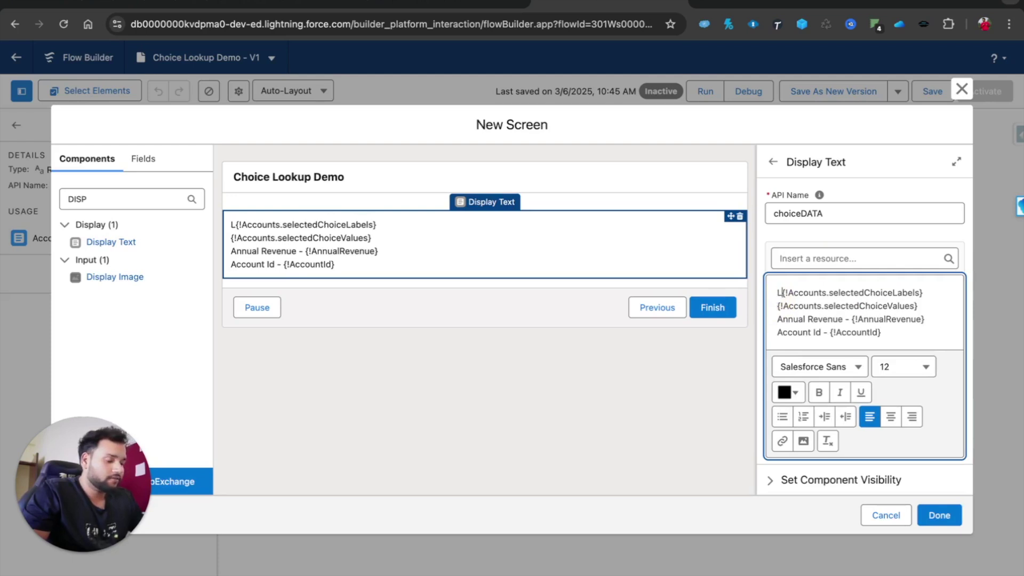
{"action": "left_click", "coordinate": [775, 311]}
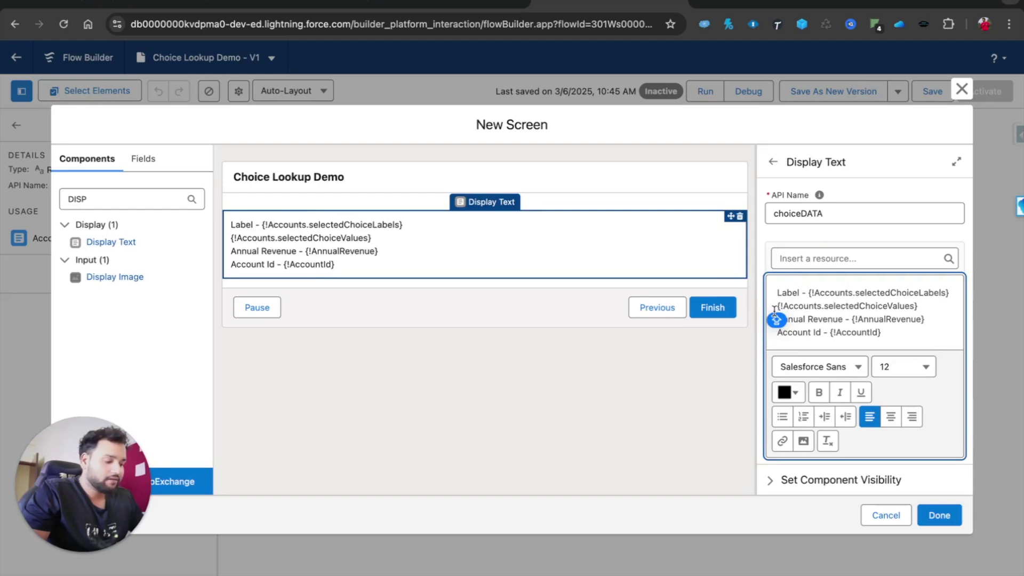
{"action": "type", "text": "Value -"}
Label the new screen "Result of Choice Lookup Component" and finish editing it
{"action": "left_click", "coordinate": [487, 176]}
{"action": "left_click", "coordinate": [783, 210]}
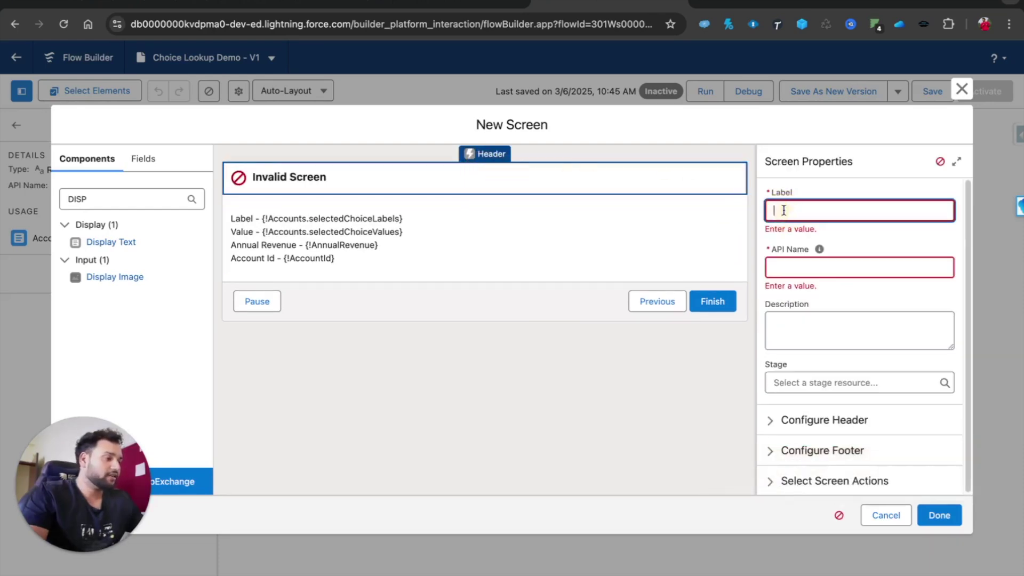
{"action": "type", "text": "Result of Choice Lookup Component"}
{"action": "left_click", "coordinate": [879, 347]}
{"action": "left_click", "coordinate": [941, 521]}
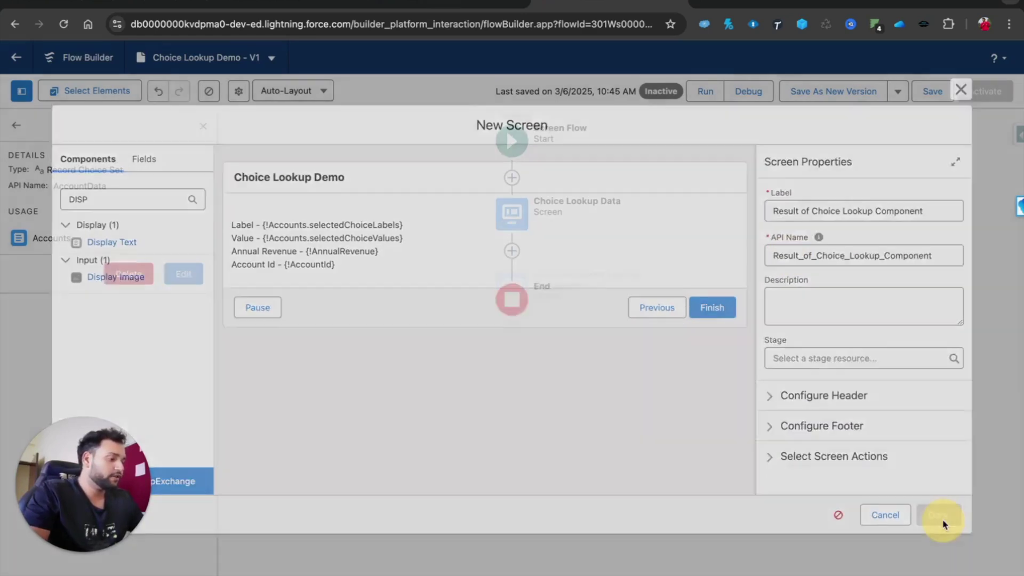
Save the flow and start a debug run of it
{"action": "left_click", "coordinate": [935, 92]}
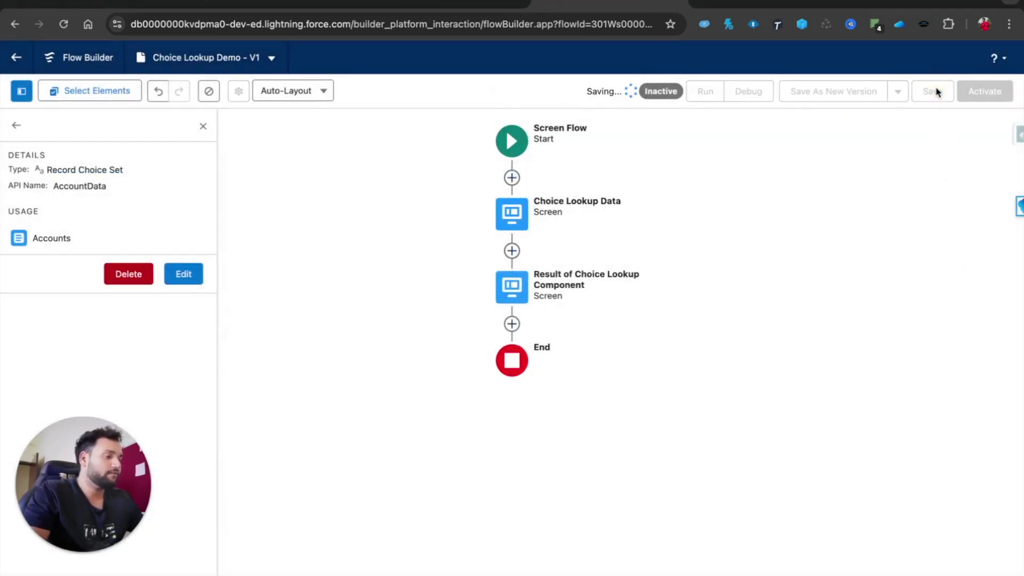
{"action": "left_click", "coordinate": [744, 96]}
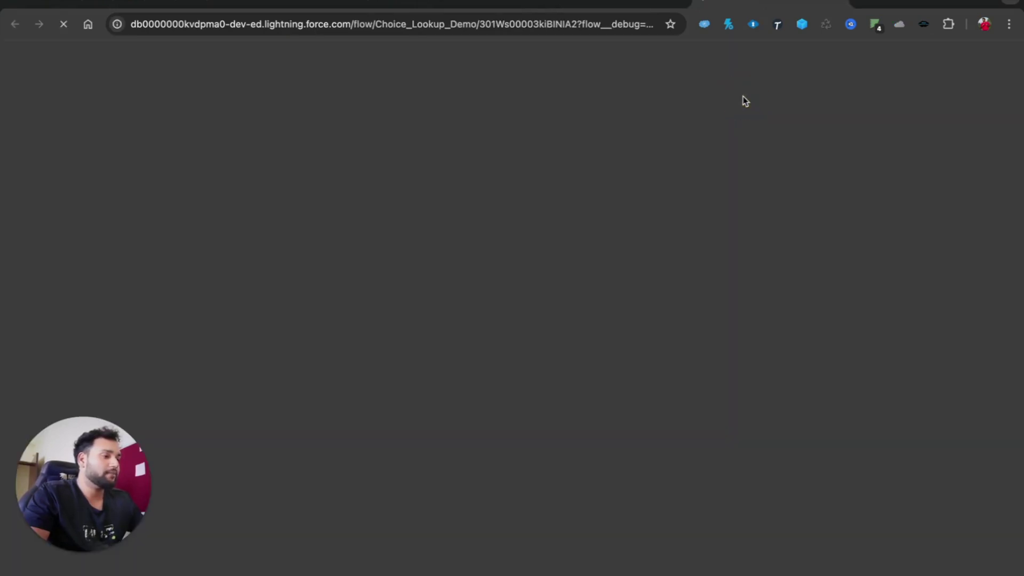
{"action": "left_click", "coordinate": [696, 423]}
Choose Weekly Mail Inc in the Accounts lookup of the running flow and advance to the result screen
{"action": "left_click", "coordinate": [183, 149]}
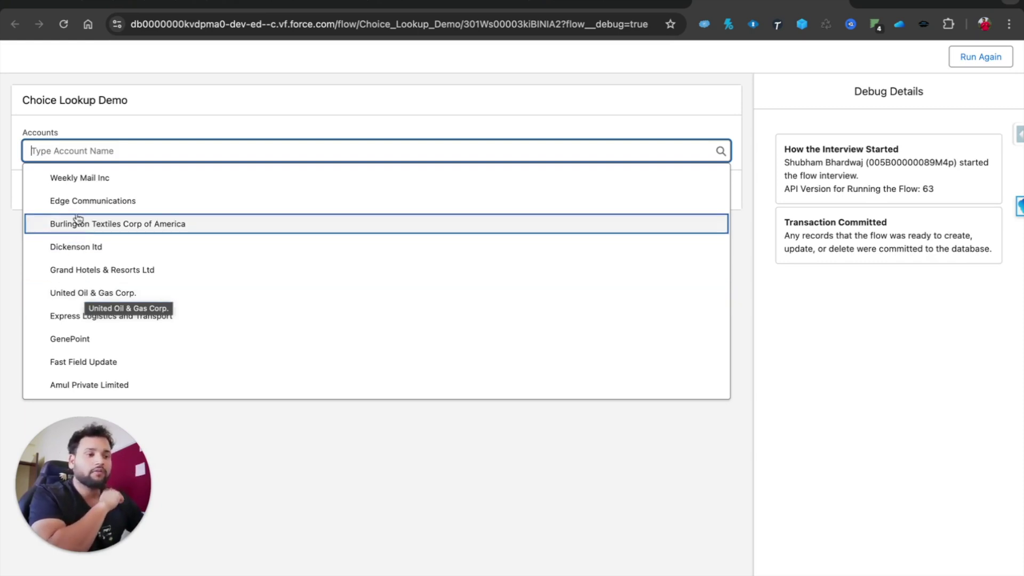
{"action": "left_click", "coordinate": [74, 182]}
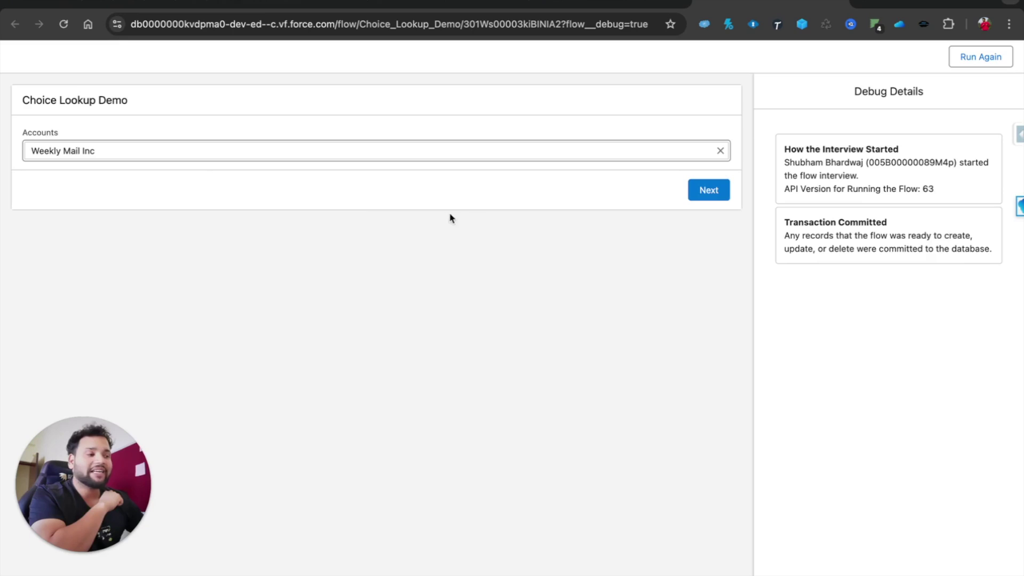
{"action": "left_click", "coordinate": [720, 193]}
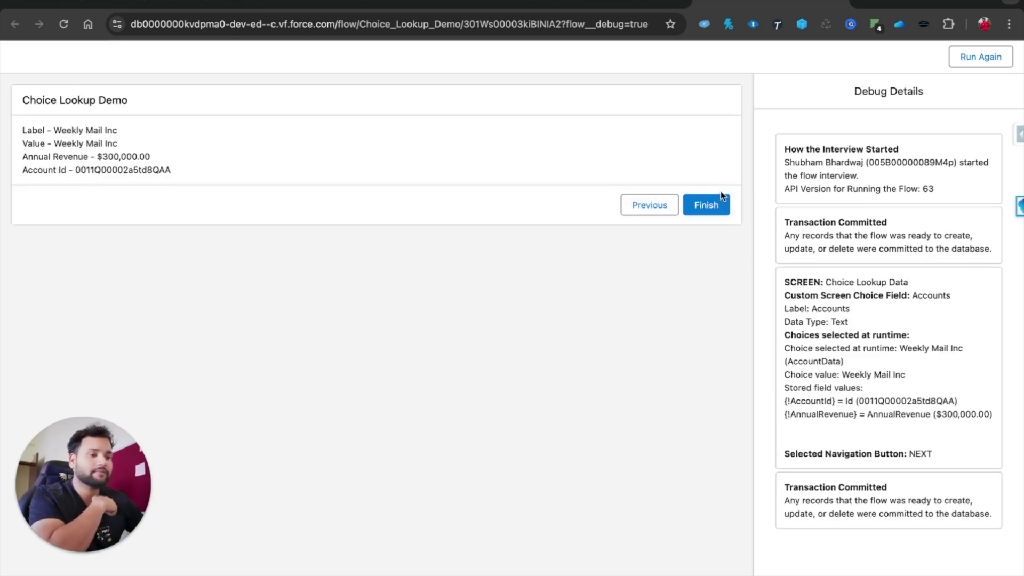
Review the label, value and account ID shown on the running flow's result screen
{"action": "left_click_drag", "start_coordinate": [53, 130], "coordinate": [124, 130]}
{"action": "left_click_drag", "start_coordinate": [55, 144], "coordinate": [169, 162]}
{"action": "left_click_drag", "start_coordinate": [75, 170], "coordinate": [172, 174]}
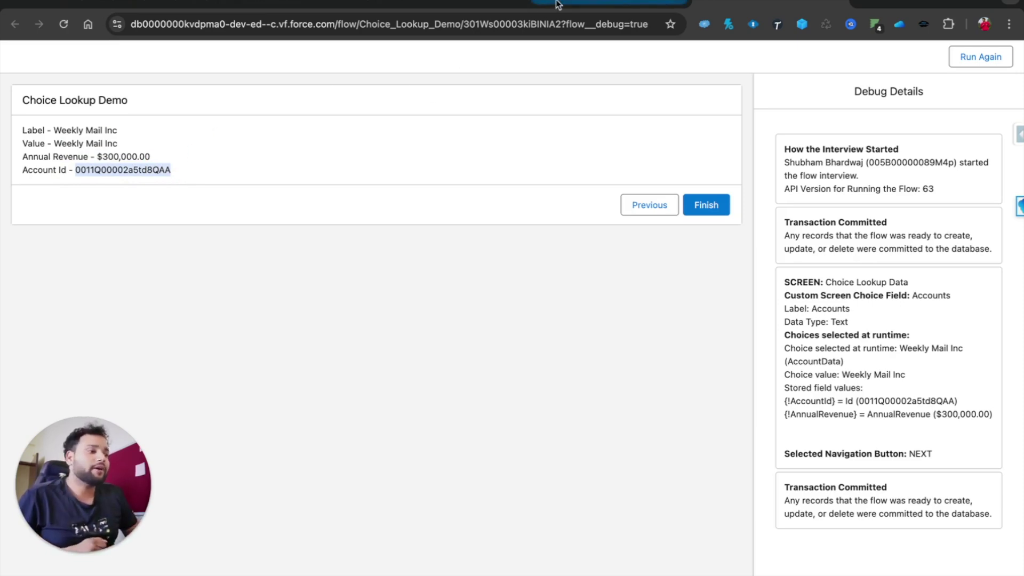
Return to the flow in Flow Builder and open the AccountData record choice set for editing
{"action": "left_click", "coordinate": [537, 8]}
{"action": "double_click", "coordinate": [523, 214]}
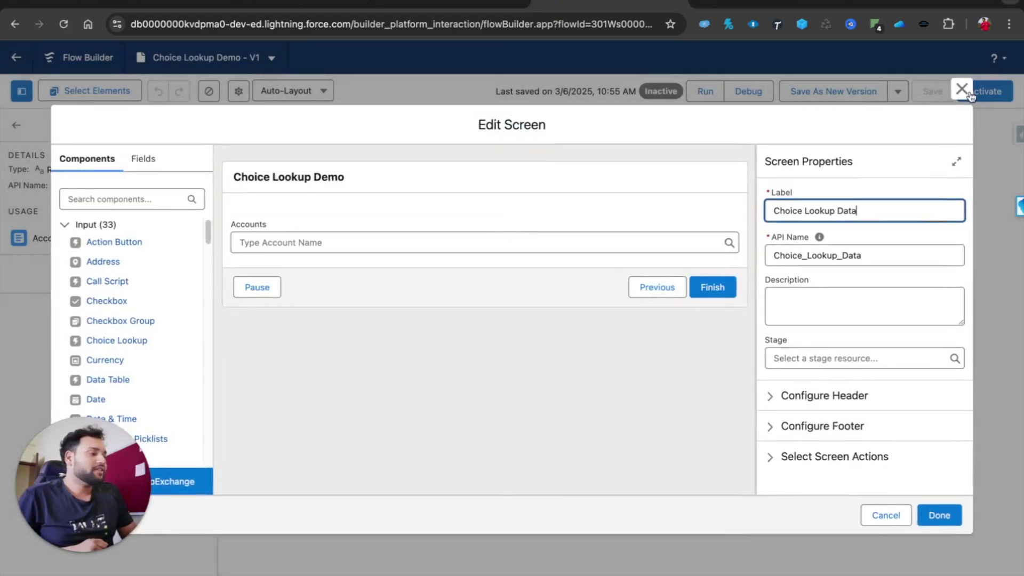
{"action": "left_click", "coordinate": [962, 90]}
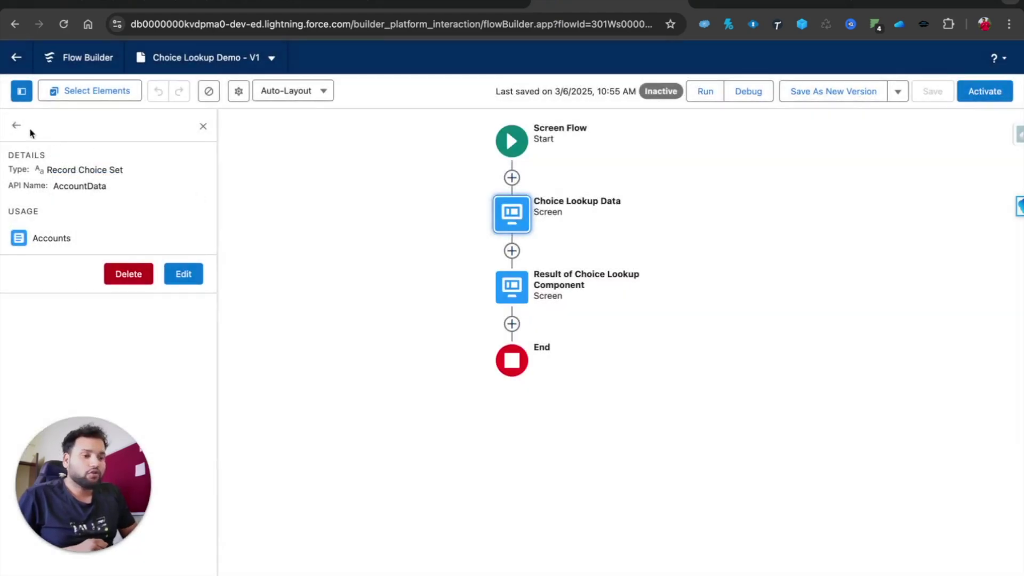
{"action": "left_click", "coordinate": [16, 124]}
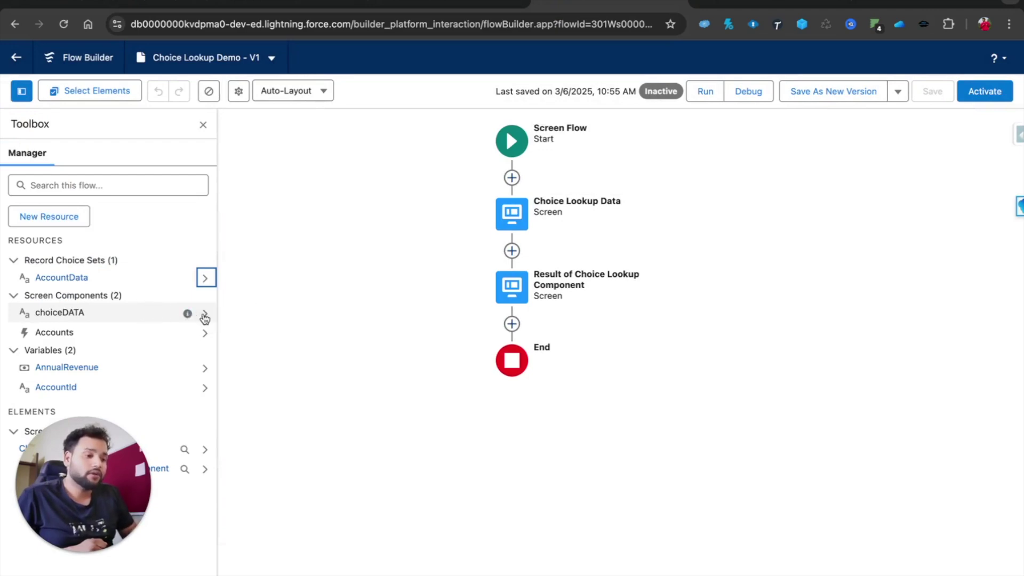
{"action": "left_click", "coordinate": [205, 278]}
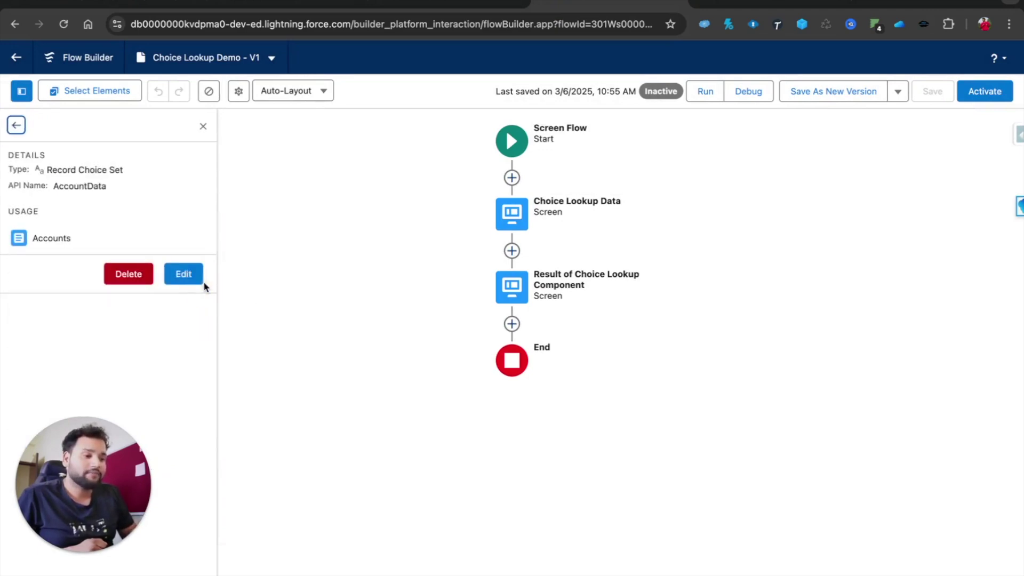
{"action": "left_click", "coordinate": [184, 274]}
Set the record choice set's choice value to the Id field, keeping Name as the choice label, and finish editing
{"action": "scroll", "coordinate": [378, 393], "scroll_direction": "down", "scroll_amount": 5}
{"action": "left_click", "coordinate": [269, 350]}
{"action": "double_click", "coordinate": [245, 350]}
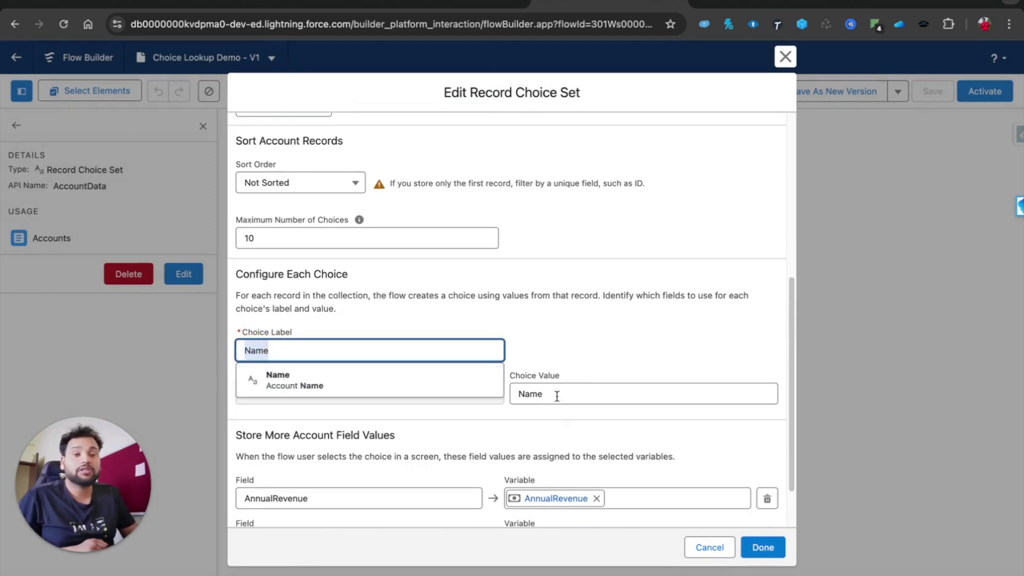
{"action": "left_click", "coordinate": [530, 394]}
{"action": "double_click", "coordinate": [521, 393]}
{"action": "key", "text": "BackSpace"}
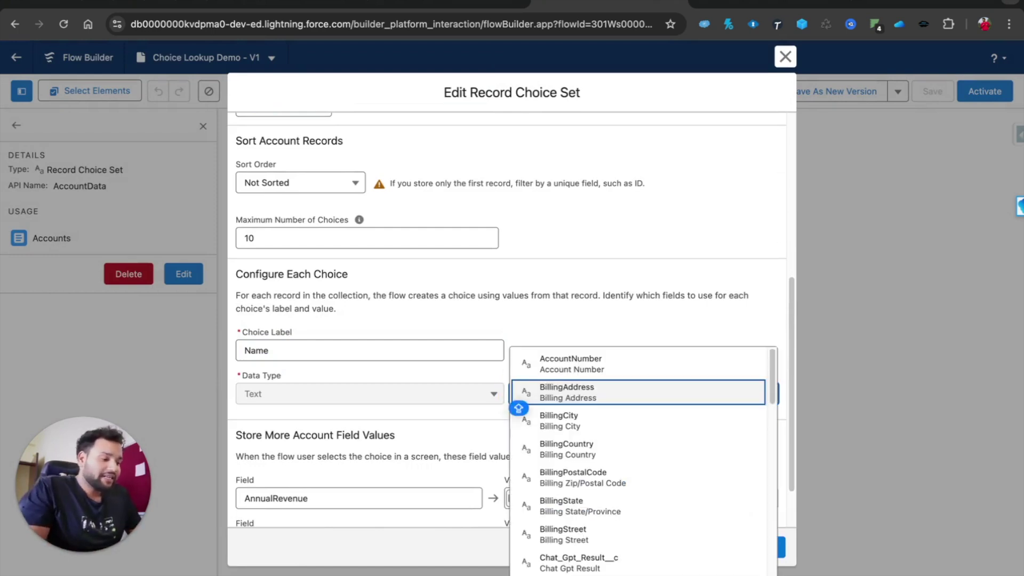
{"action": "type", "text": "Id"}
{"action": "left_click", "coordinate": [557, 451]}
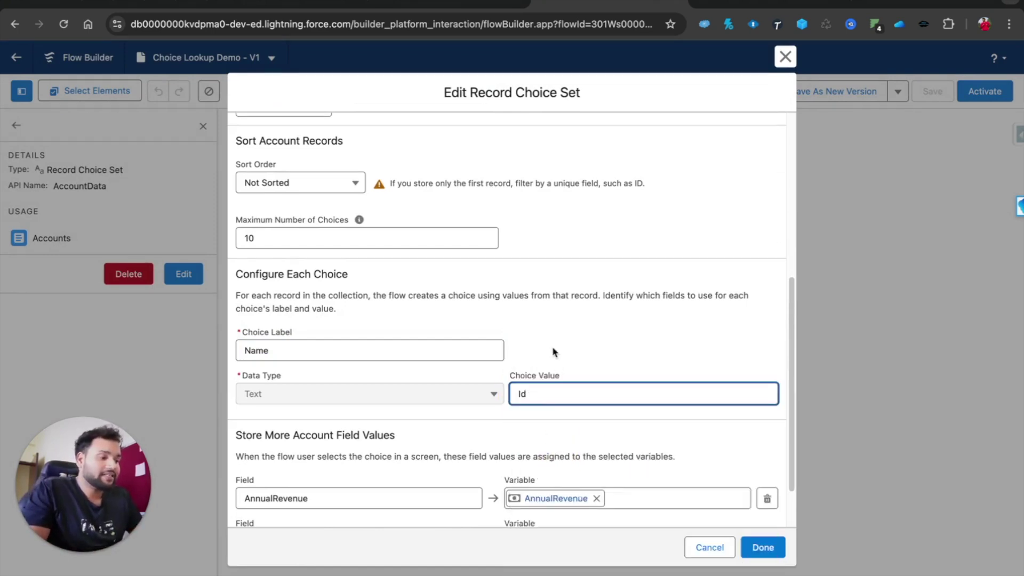
{"action": "left_click", "coordinate": [763, 547]}
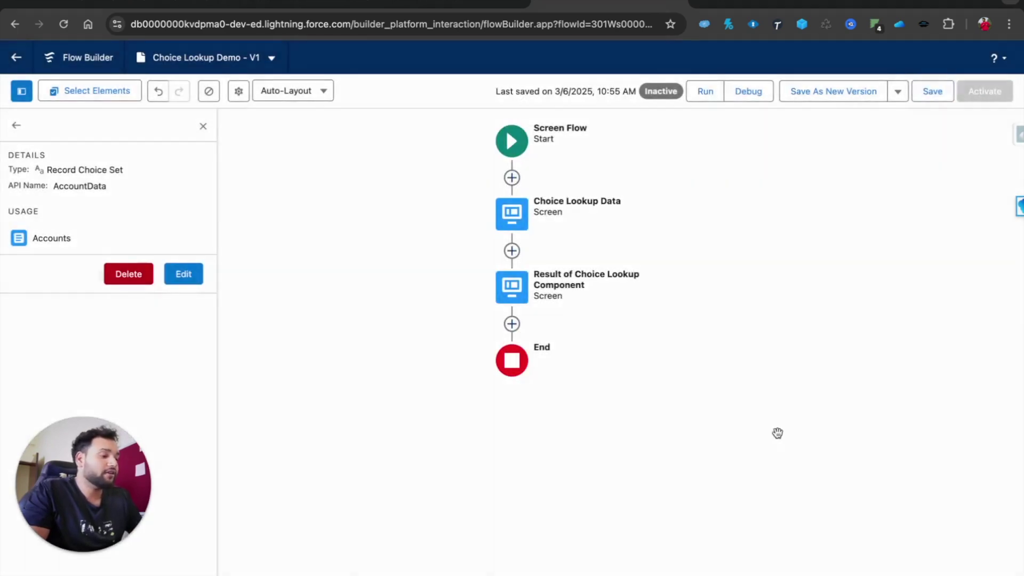
Save the modified flow and run it in debug mode with the default options
{"action": "left_click", "coordinate": [942, 93]}
{"action": "left_click", "coordinate": [756, 99]}
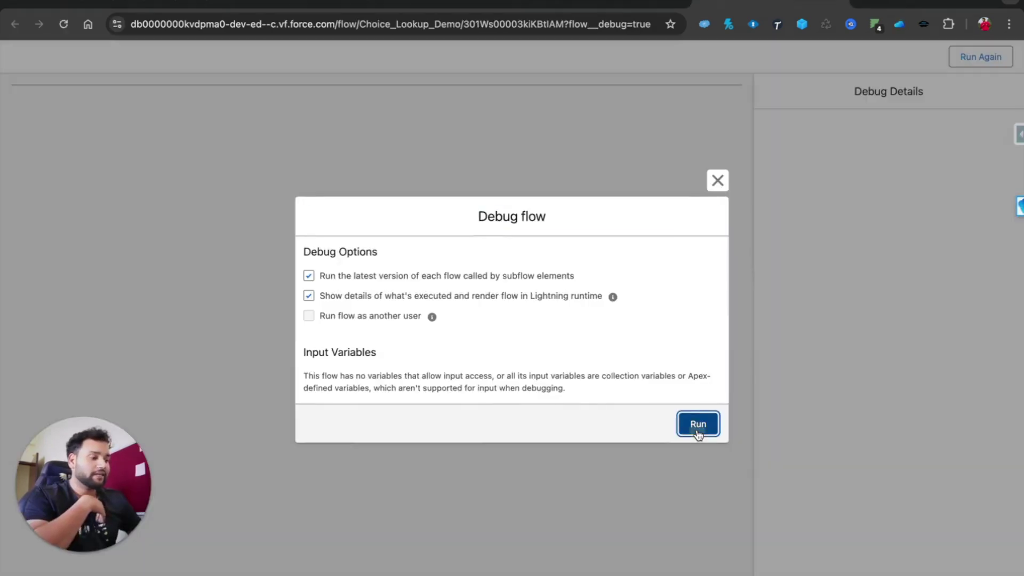
{"action": "left_click", "coordinate": [697, 426]}
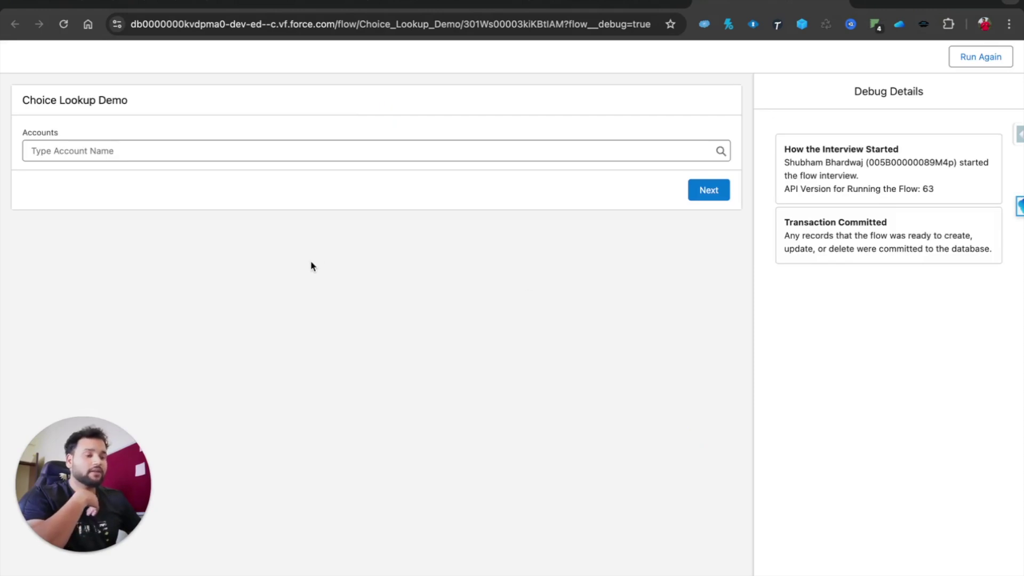
Choose Edge Communications in the Accounts lookup and advance to the result screen
{"action": "left_click", "coordinate": [121, 152]}
{"action": "left_click", "coordinate": [112, 197]}
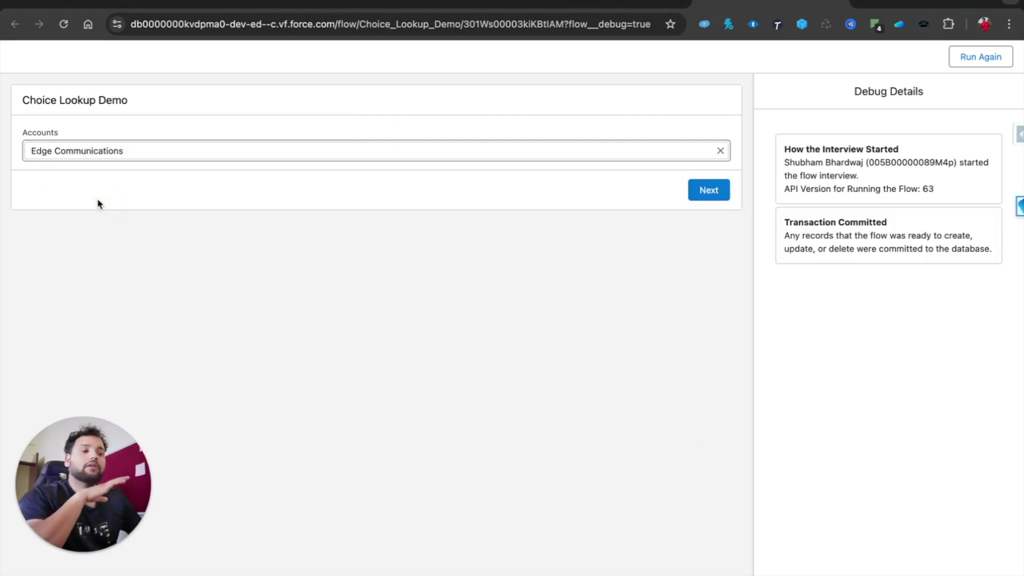
{"action": "left_click", "coordinate": [701, 194]}
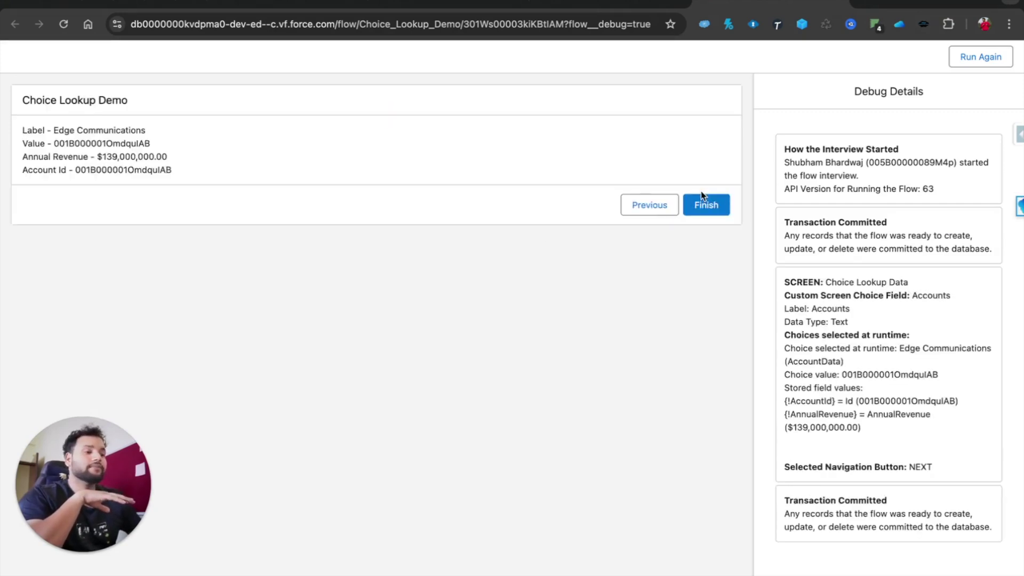
Compare the label, value and annual revenue returned for the chosen account on the result screen
{"action": "double_click", "coordinate": [149, 143]}
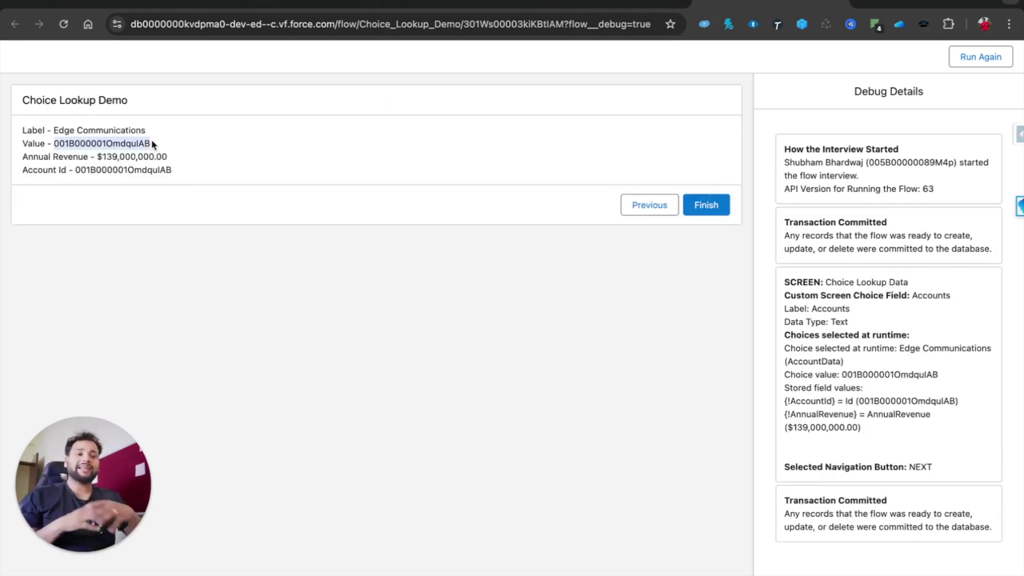
{"action": "left_click_drag", "start_coordinate": [54, 130], "coordinate": [145, 129]}
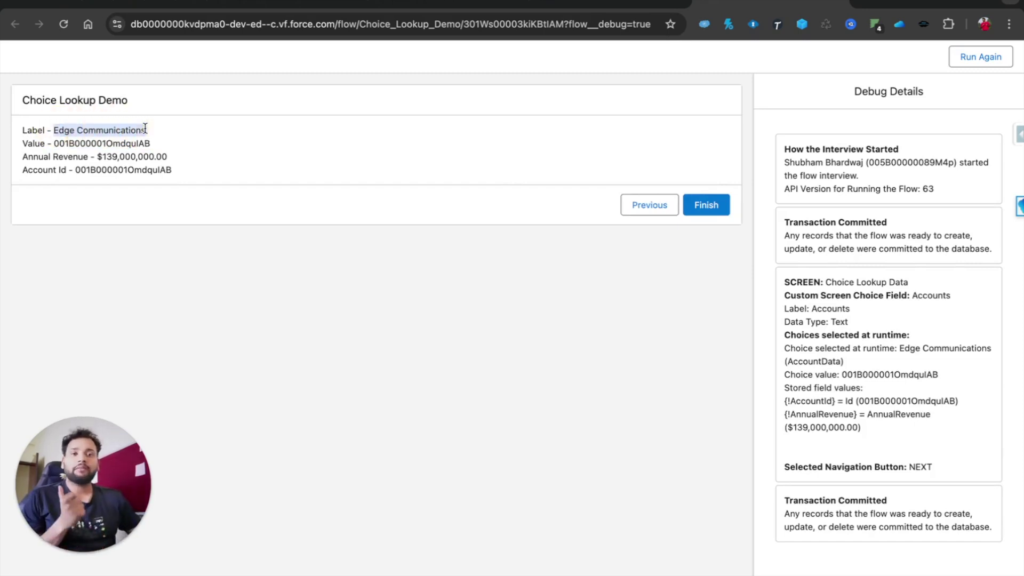
{"action": "left_click_drag", "start_coordinate": [54, 143], "coordinate": [154, 147]}
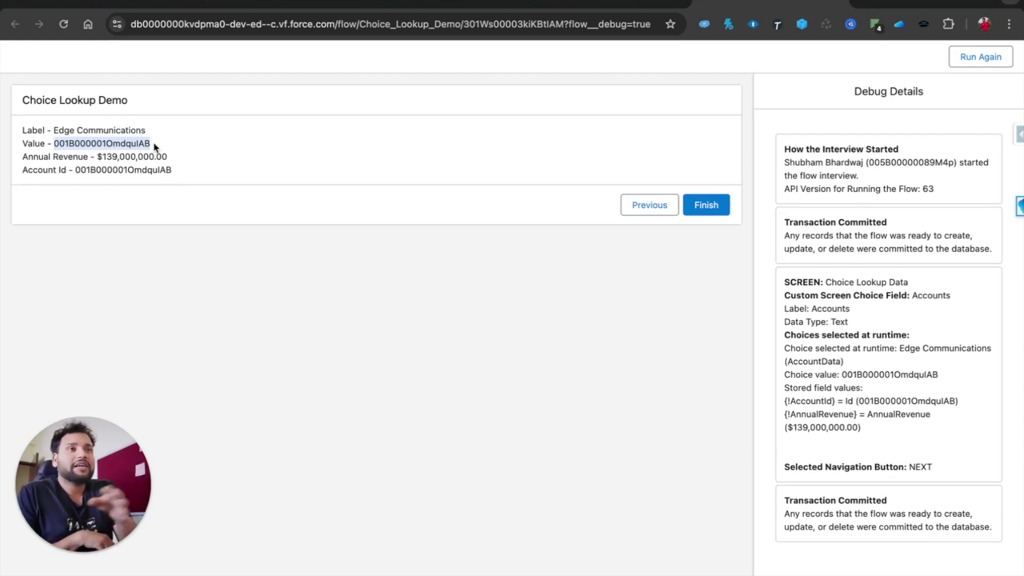
{"action": "left_click_drag", "start_coordinate": [96, 156], "coordinate": [174, 157]}
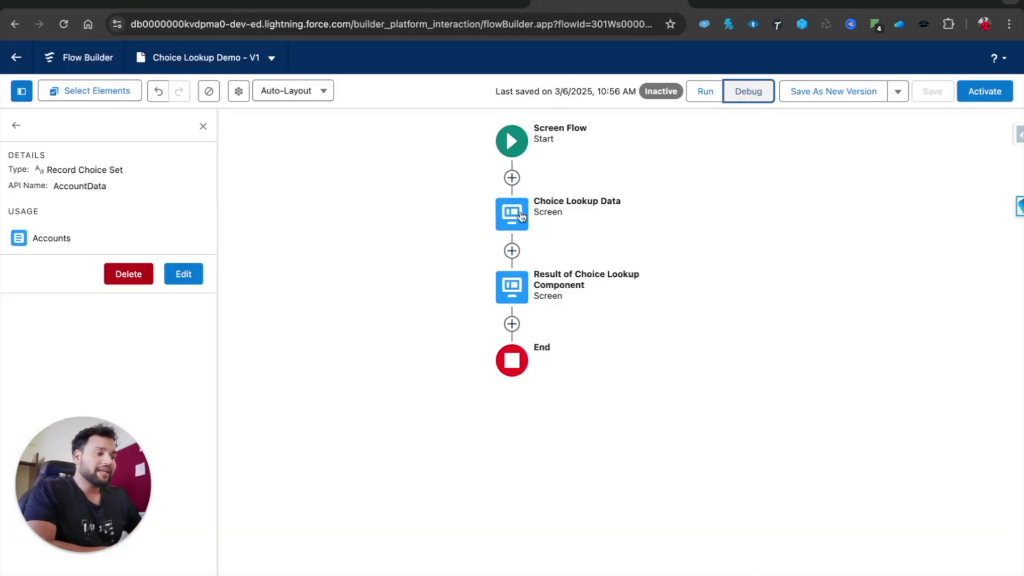
Back in Flow Builder, add a second Choice Lookup component labeled "Manual Choices" to the Choice Lookup Data screen
{"action": "double_click", "coordinate": [514, 219]}
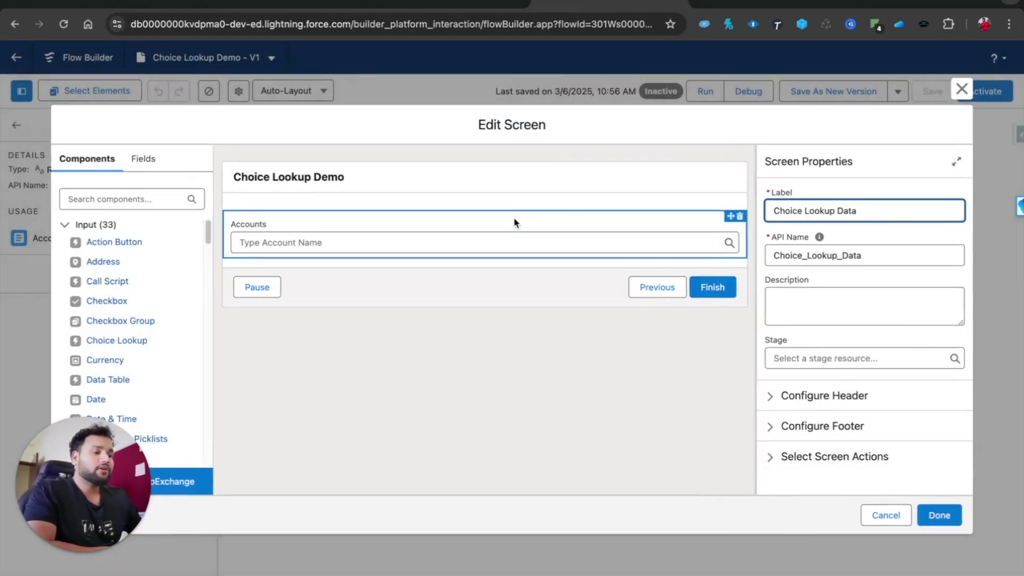
{"action": "left_click", "coordinate": [103, 199]}
{"action": "type", "text": "choi"}
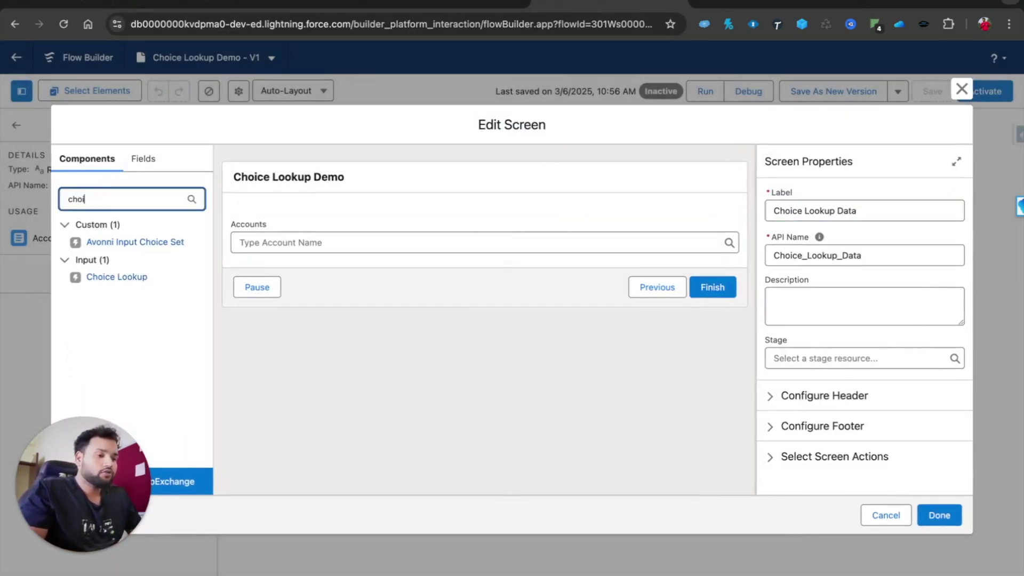
{"action": "left_click", "coordinate": [116, 276]}
{"action": "left_click", "coordinate": [773, 208]}
{"action": "type", "text": "Manual C"}
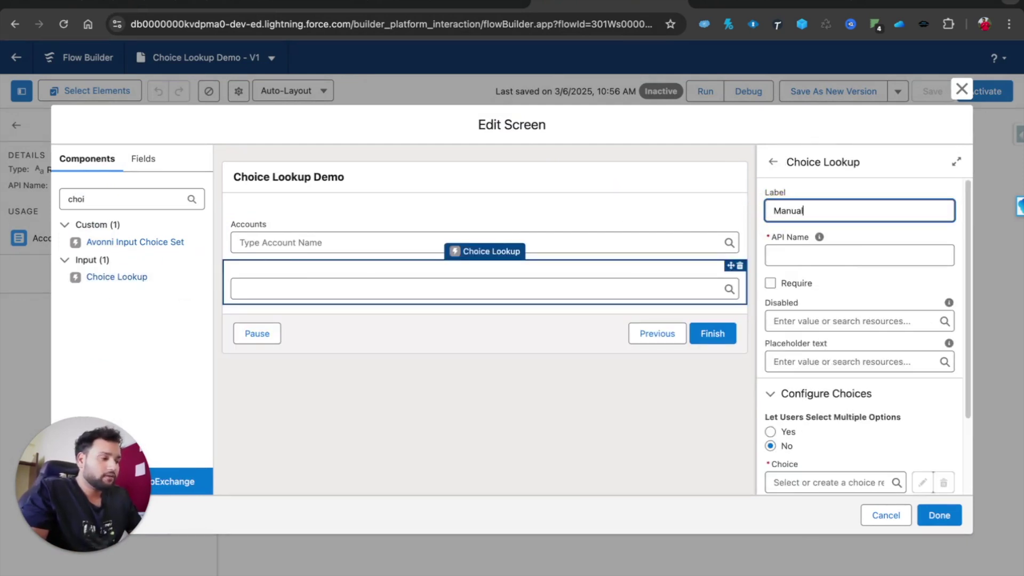
{"action": "type", "text": "es"}
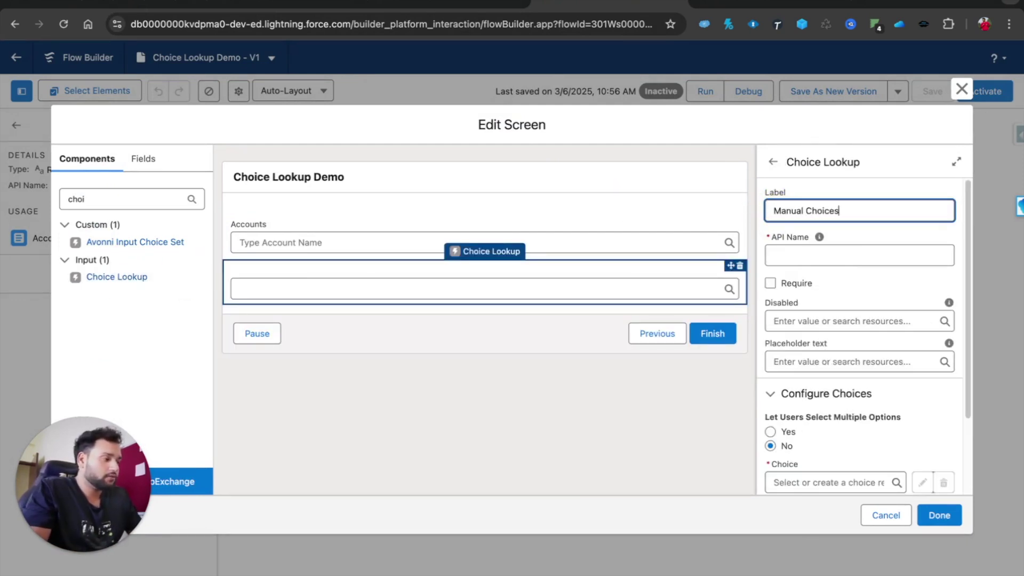
{"action": "left_click", "coordinate": [790, 254]}
Create new choice resources A and B as the first two choices of the Manual Choices lookup
{"action": "scroll", "coordinate": [859, 292], "scroll_direction": "down", "scroll_amount": 1}
{"action": "scroll", "coordinate": [860, 292], "scroll_direction": "down", "scroll_amount": 3}
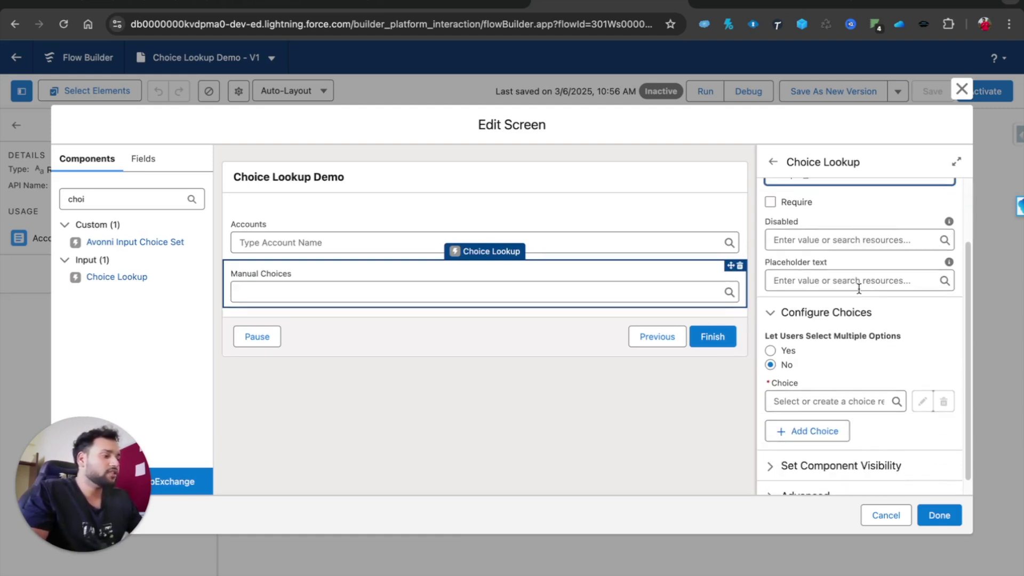
{"action": "left_click", "coordinate": [785, 381]}
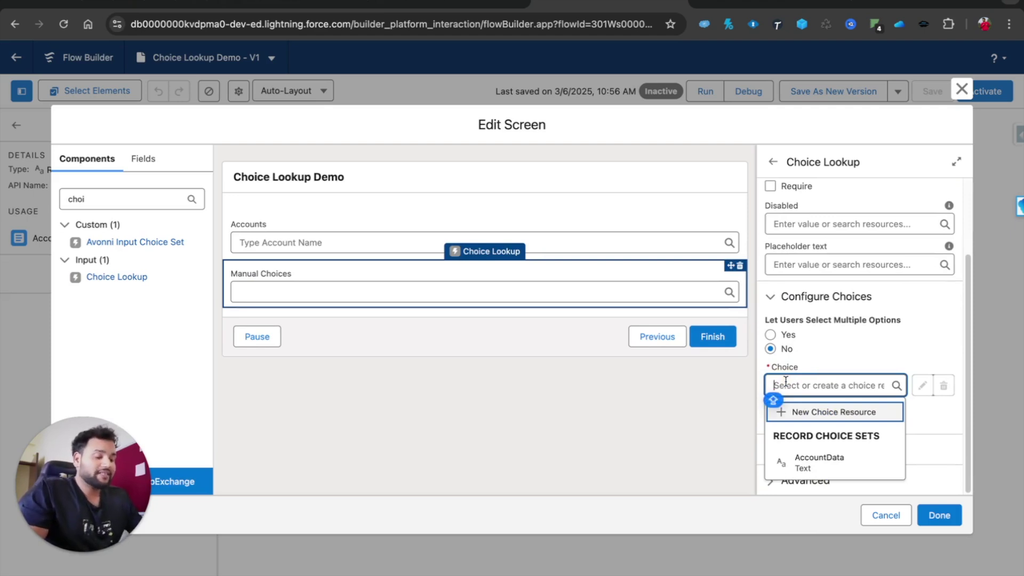
{"action": "type", "text": "A"}
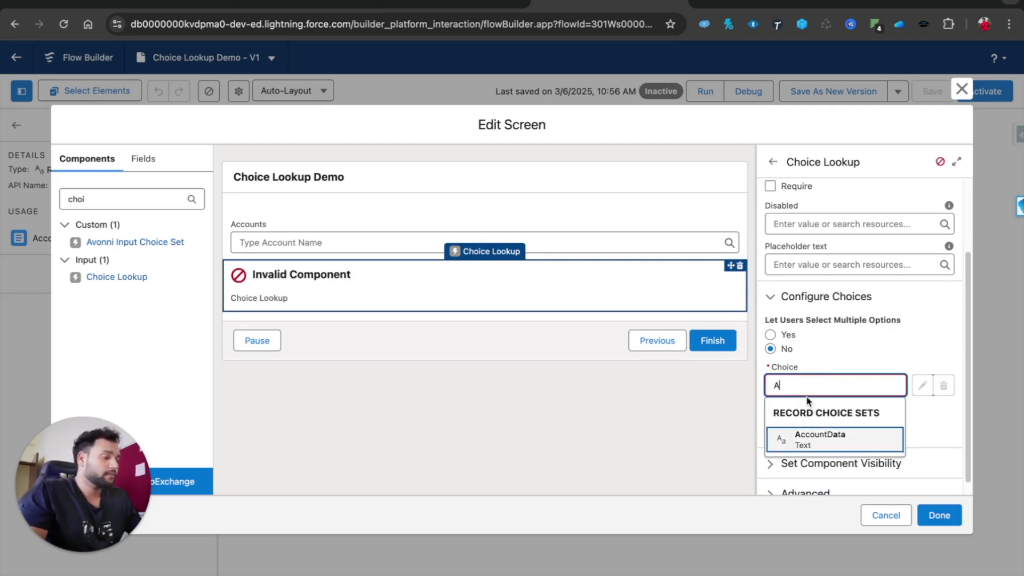
{"action": "left_click", "coordinate": [813, 412]}
{"action": "left_click", "coordinate": [814, 415]}
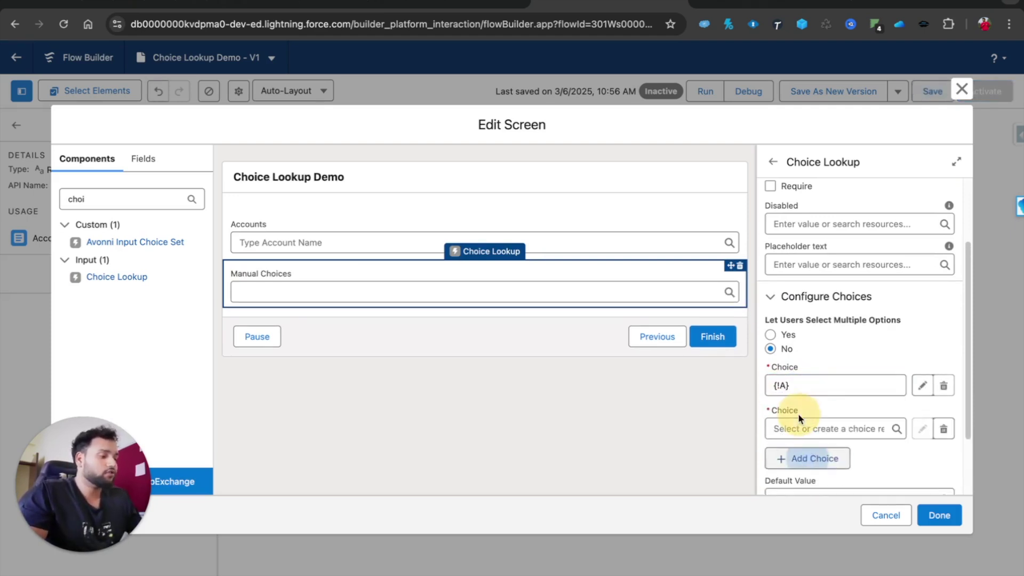
{"action": "left_click", "coordinate": [787, 428]}
{"action": "type", "text": "B"}
{"action": "left_click", "coordinate": [799, 456]}
Add a third choice, C, to the Manual Choices lookup and finish editing the screen
{"action": "scroll", "coordinate": [800, 458], "scroll_direction": "down", "scroll_amount": 3}
{"action": "left_click", "coordinate": [794, 375]}
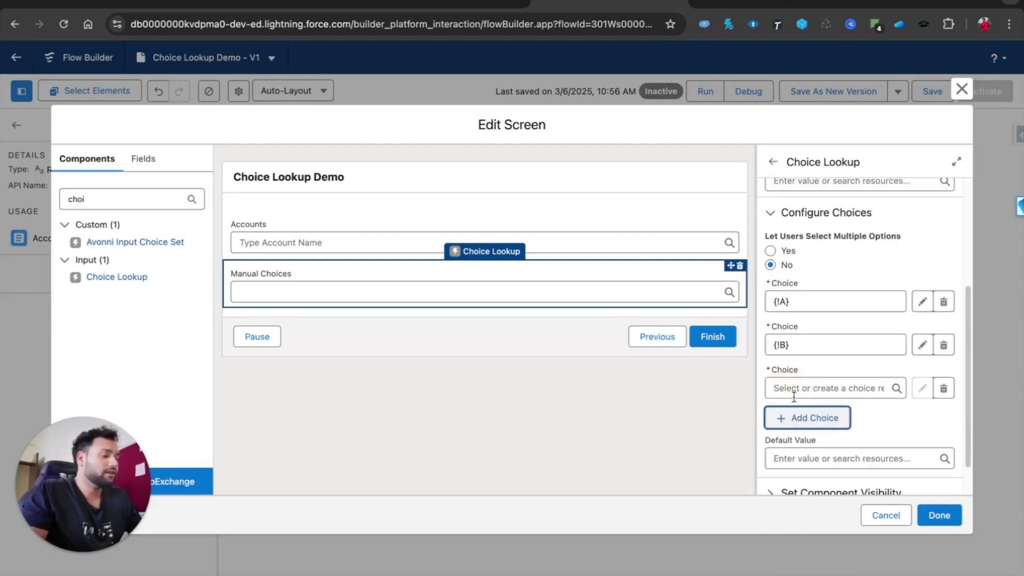
{"action": "left_click", "coordinate": [793, 394]}
{"action": "type", "text": "C"}
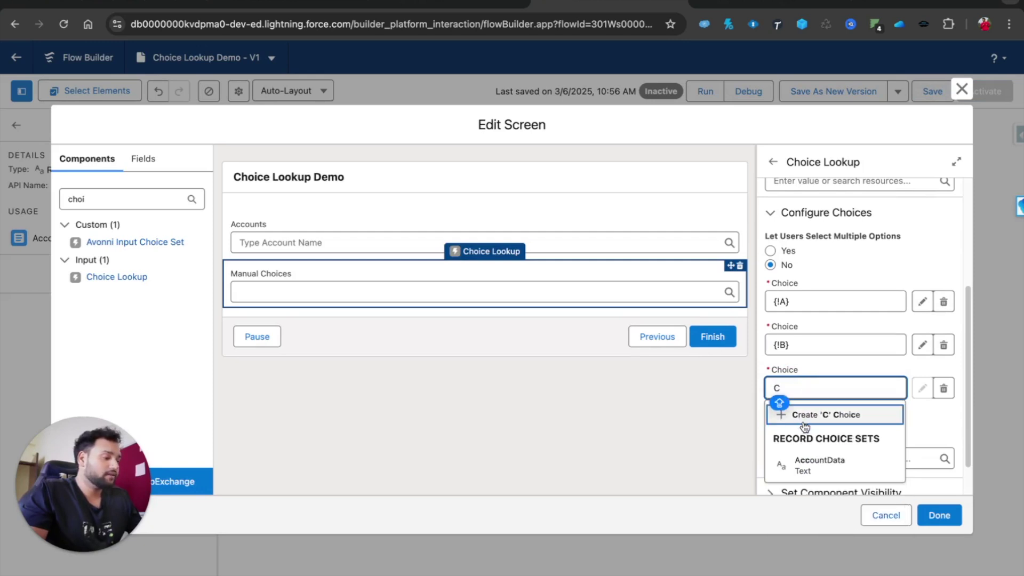
{"action": "left_click", "coordinate": [799, 416]}
{"action": "scroll", "coordinate": [909, 424], "scroll_direction": "down", "scroll_amount": 2}
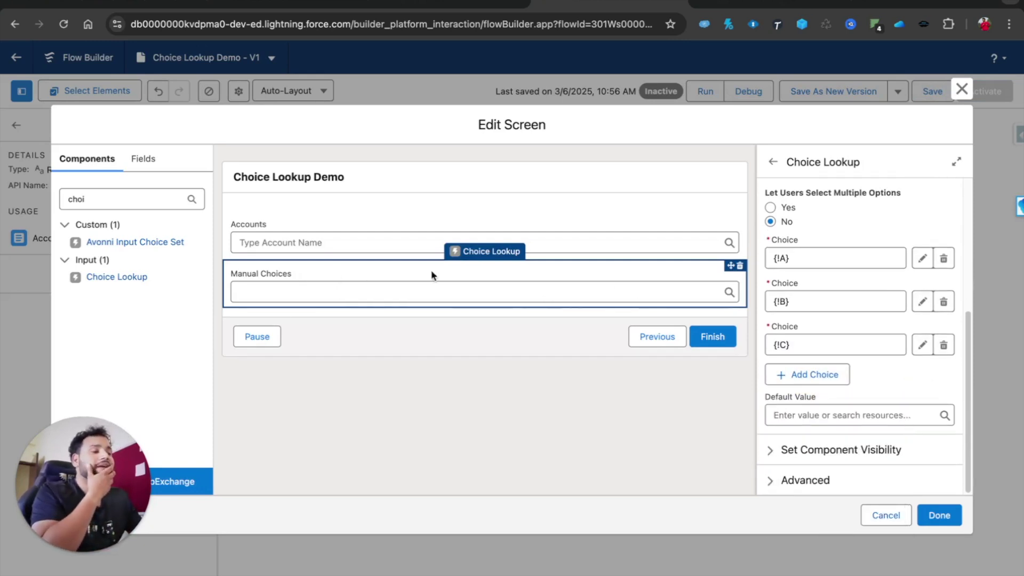
{"action": "left_click", "coordinate": [937, 509]}
In the result screen's choiceDATA display text, add the heading "Manual Component -" after a blank line below the Account Id line
{"action": "left_click", "coordinate": [514, 294]}
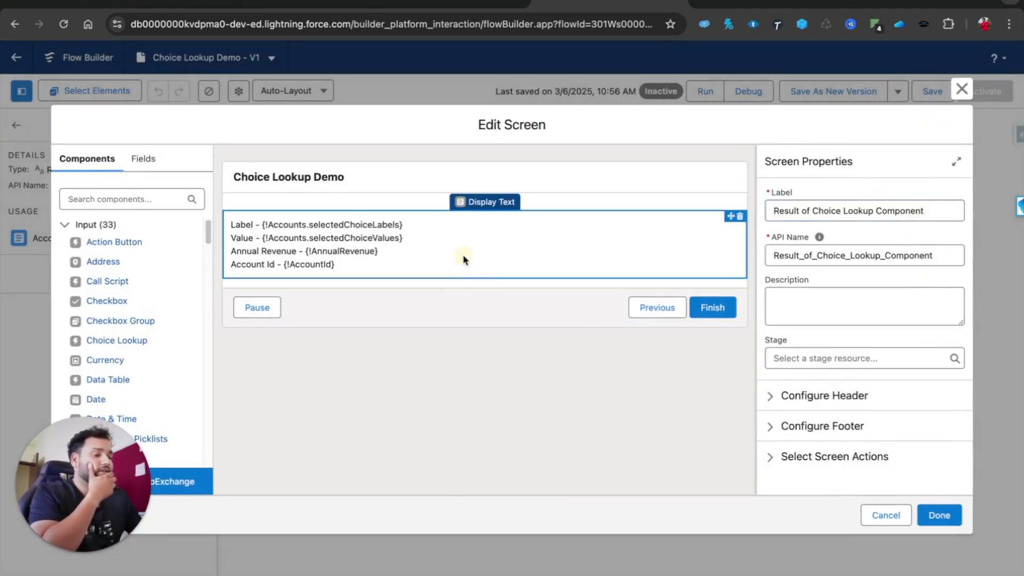
{"action": "left_click", "coordinate": [464, 258]}
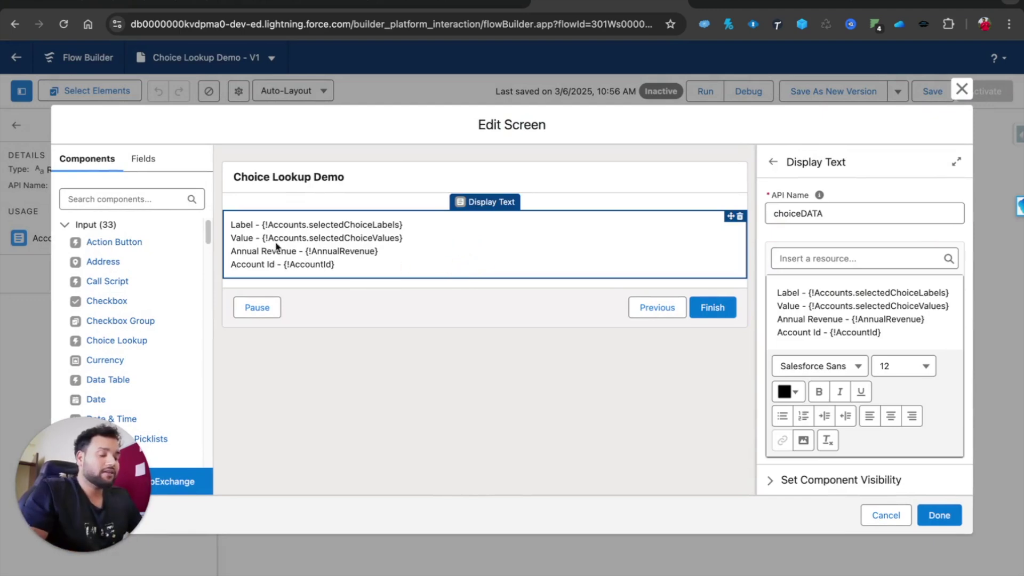
{"action": "left_click", "coordinate": [909, 334]}
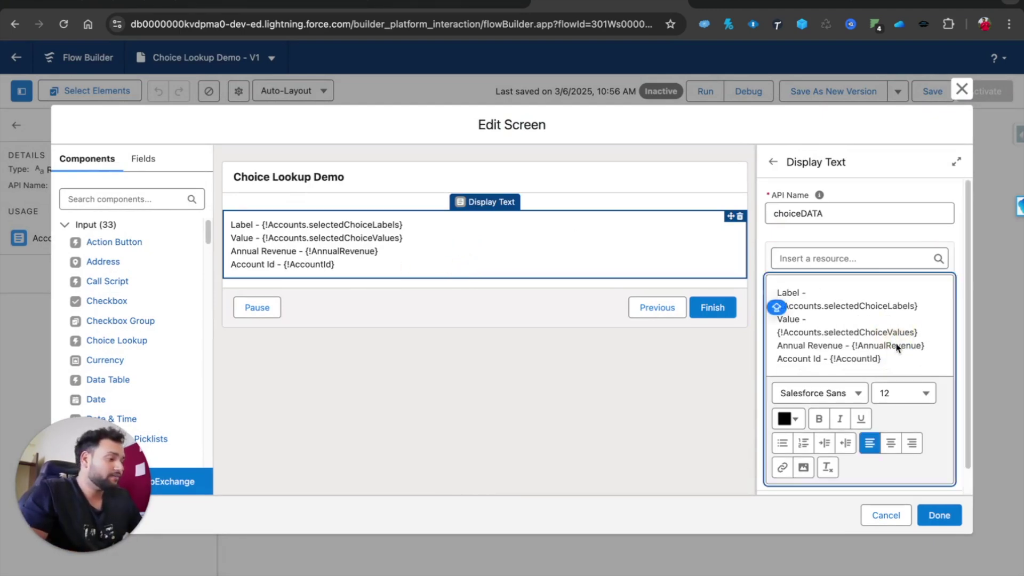
{"action": "key", "text": "Return"}
{"action": "key", "text": "Return"}
{"action": "type", "text": "m"}
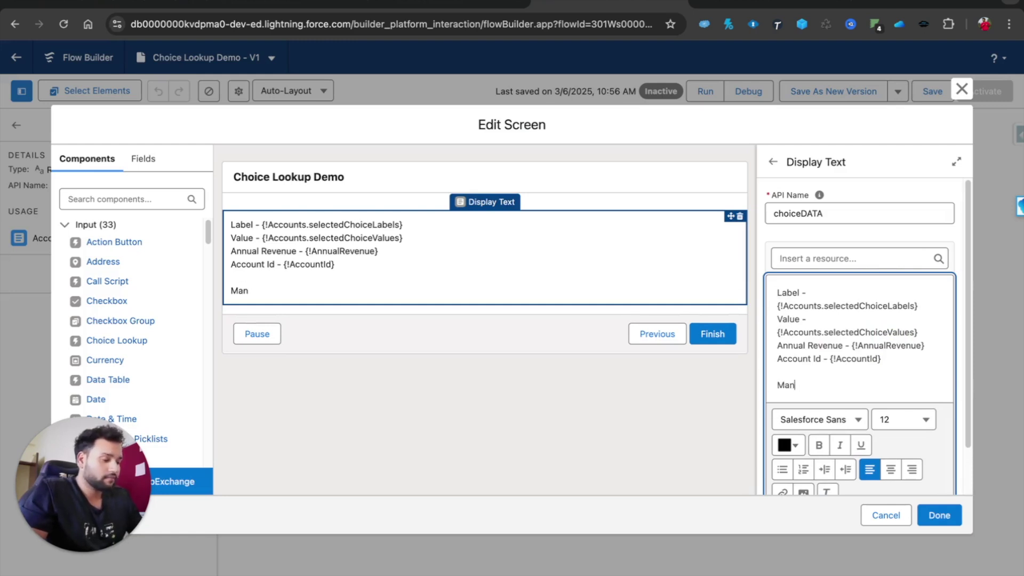
{"action": "type", "text": "anual Component -"}
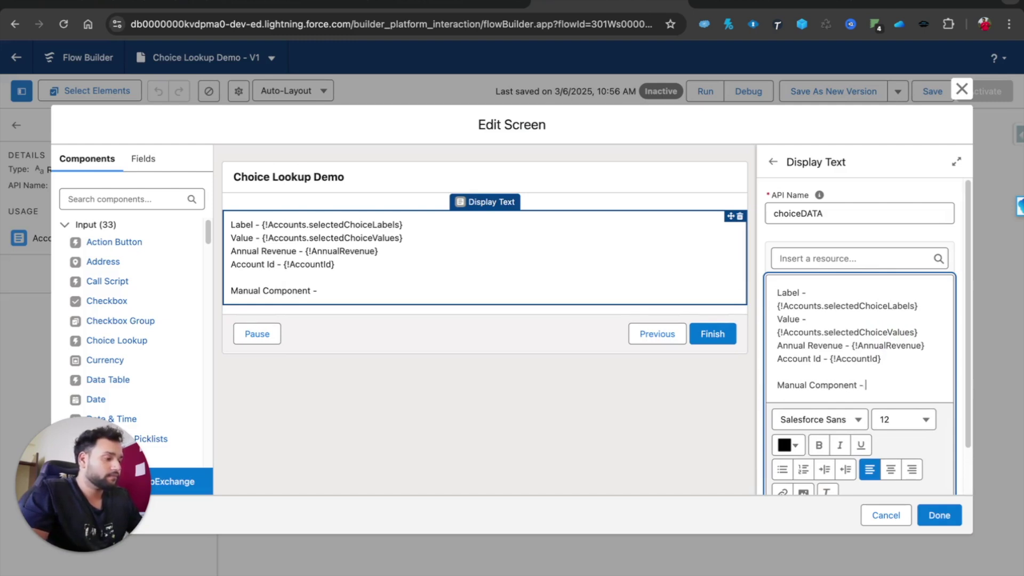
Below the Manual Component heading, add a "Choice Label -" line showing Manual_Choices' selectedChoiceLabels, leaving a blank line between them
{"action": "key", "text": "Return"}
{"action": "key", "text": "Return"}
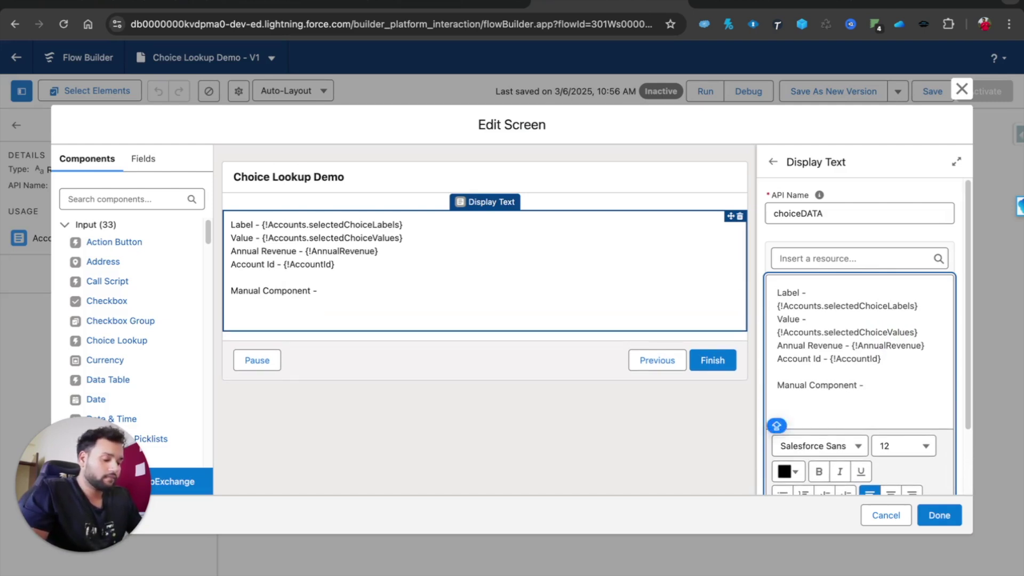
{"action": "type", "text": "Choices -"}
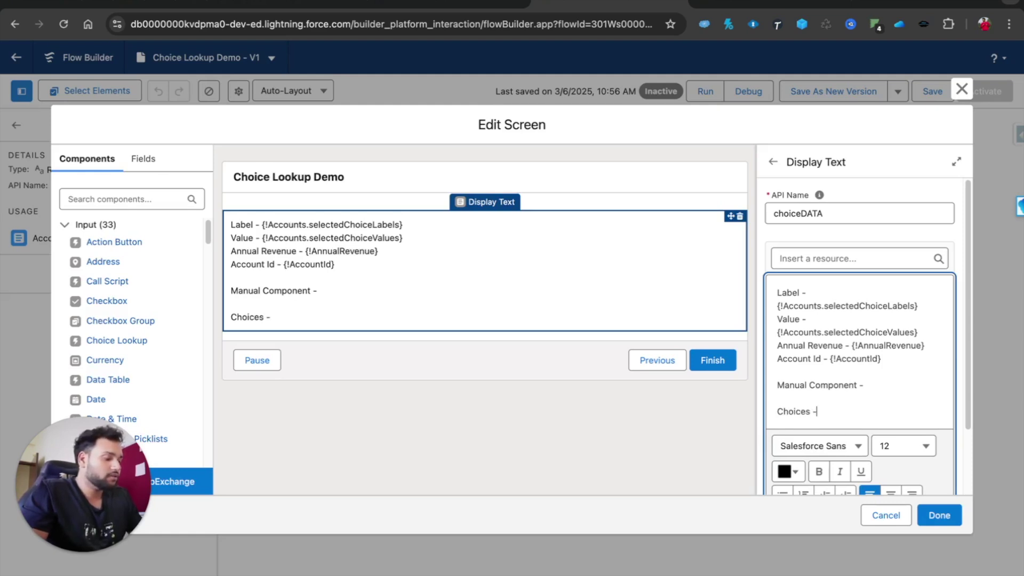
{"action": "key", "text": "BackSpace"}
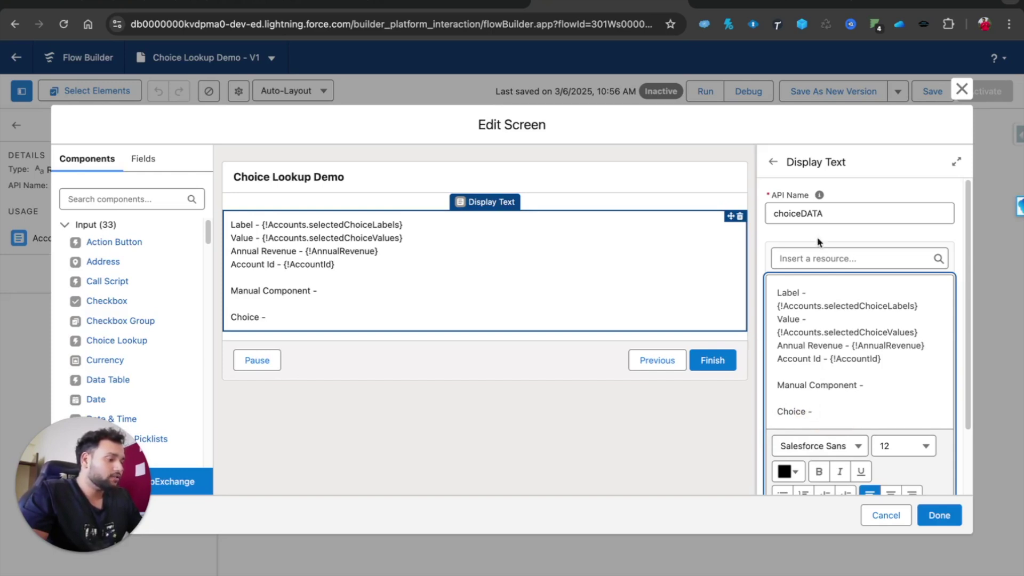
{"action": "left_click", "coordinate": [819, 258]}
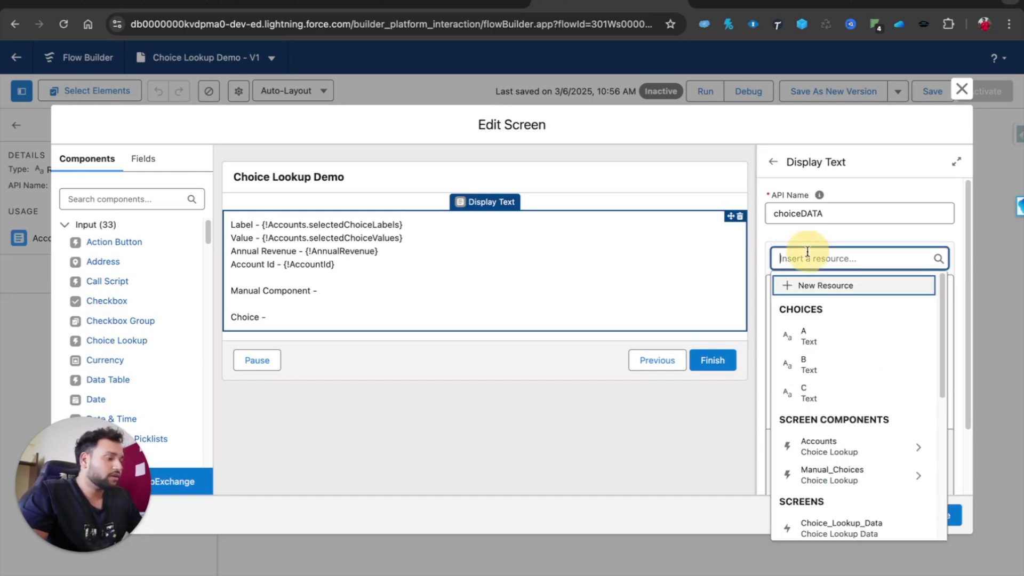
{"action": "left_click", "coordinate": [848, 478]}
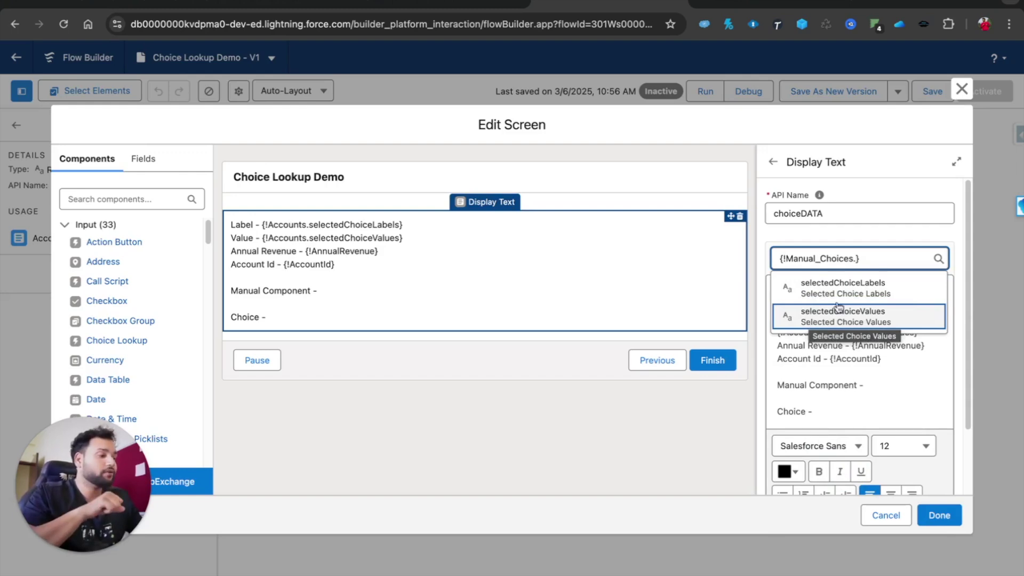
{"action": "left_click", "coordinate": [851, 292]}
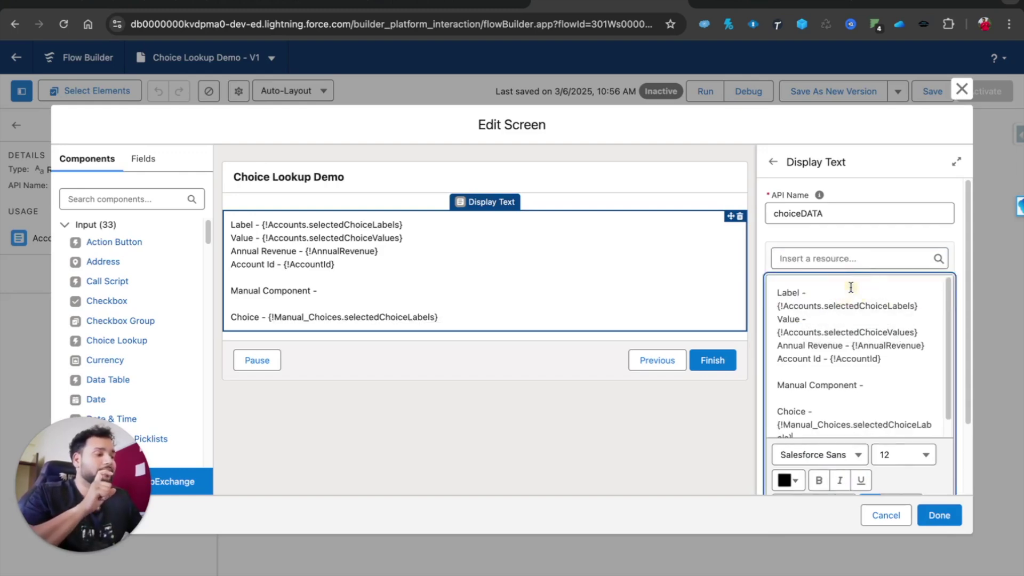
{"action": "left_click", "coordinate": [806, 411]}
{"action": "type", "text": "Label"}
Add a "Choice Value -" line showing Manual_Choices' selectedChoiceValues and finish editing the result screen
{"action": "key", "text": "super+Down"}
{"action": "key", "text": "Return"}
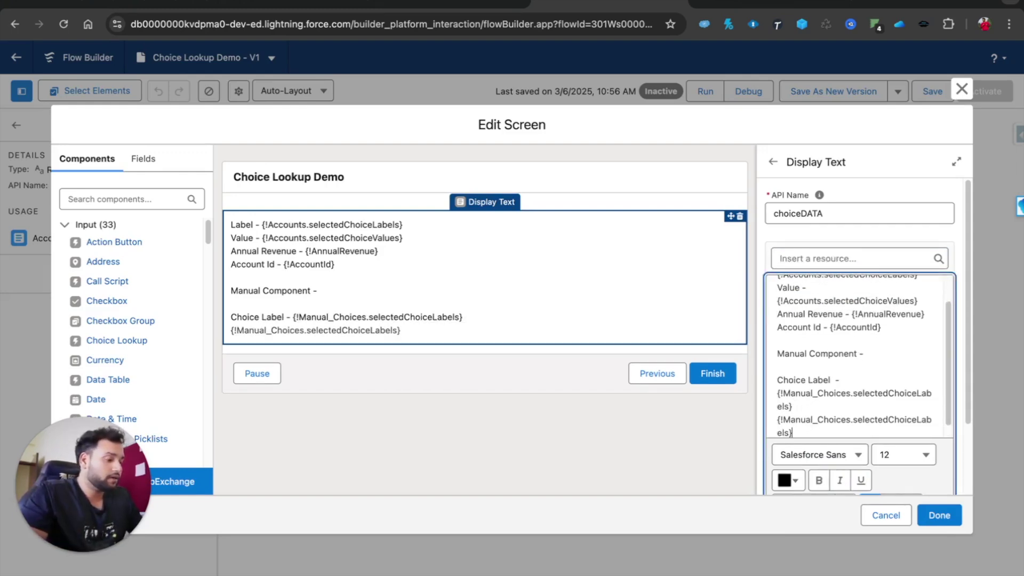
{"action": "type", "text": "Choice Value - {!Manual_Choices.selectedChoiceLabels}"}
{"action": "key", "text": "BackSpace"}
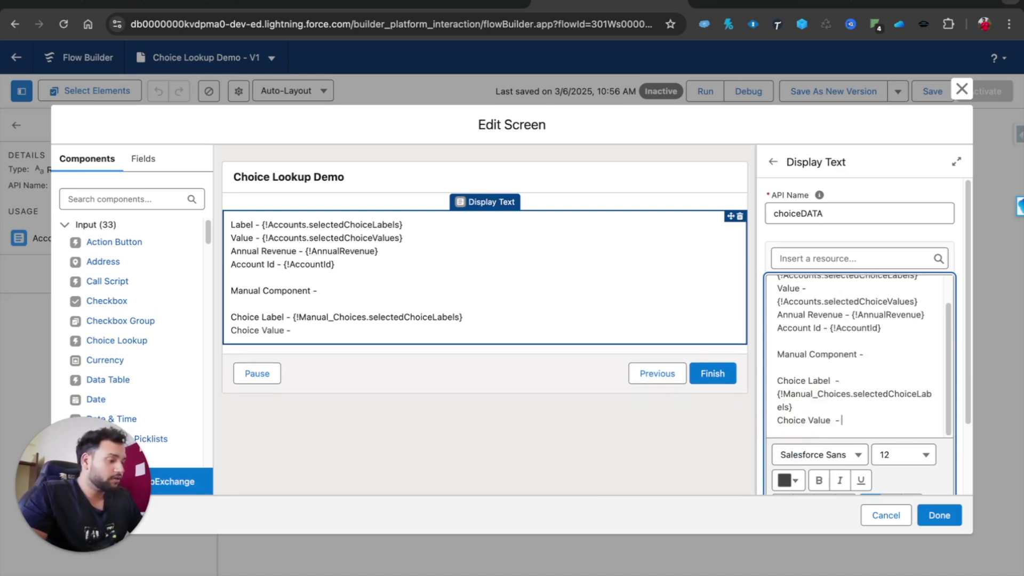
{"action": "left_click", "coordinate": [806, 264]}
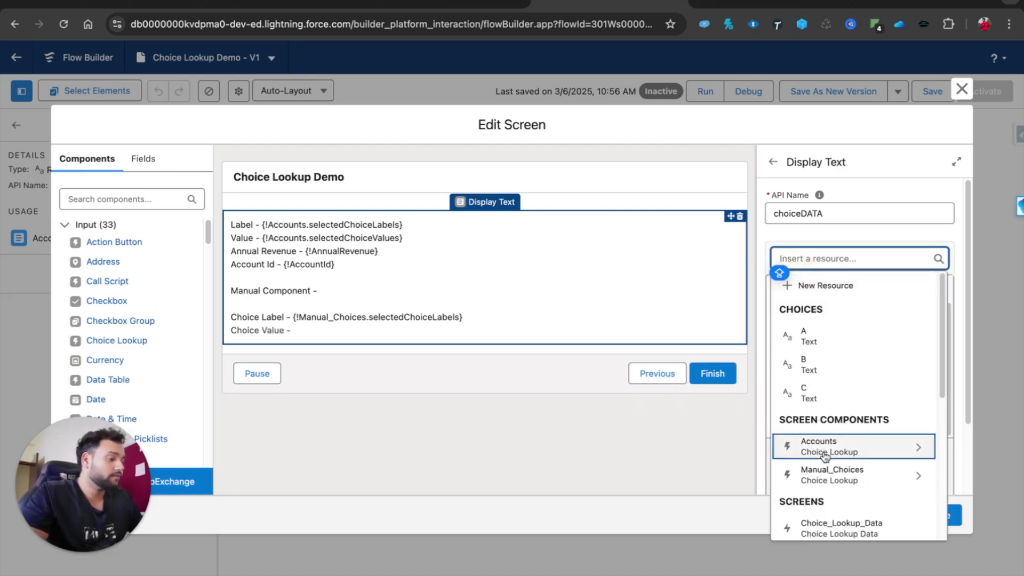
{"action": "left_click", "coordinate": [821, 469]}
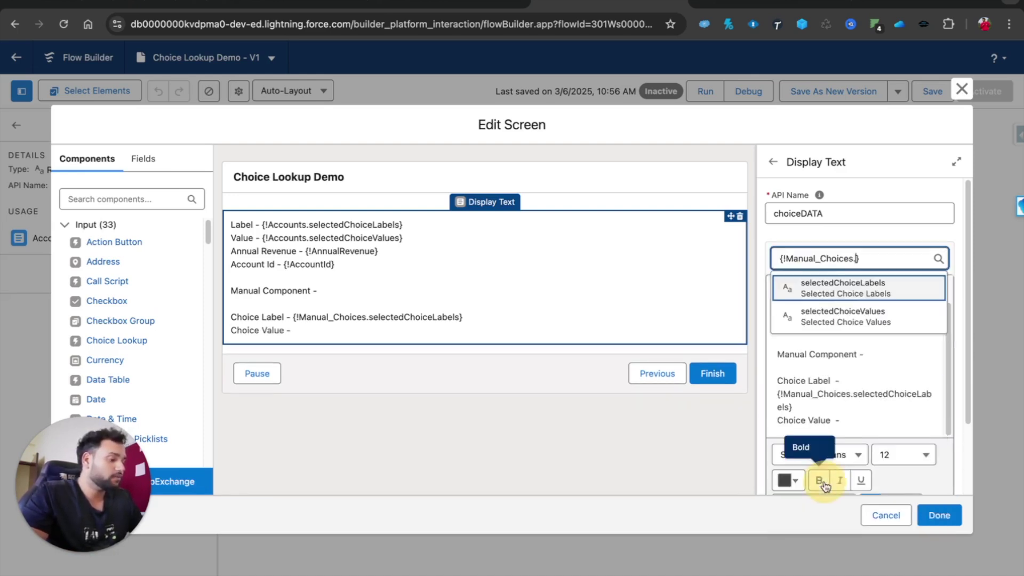
{"action": "left_click", "coordinate": [829, 320]}
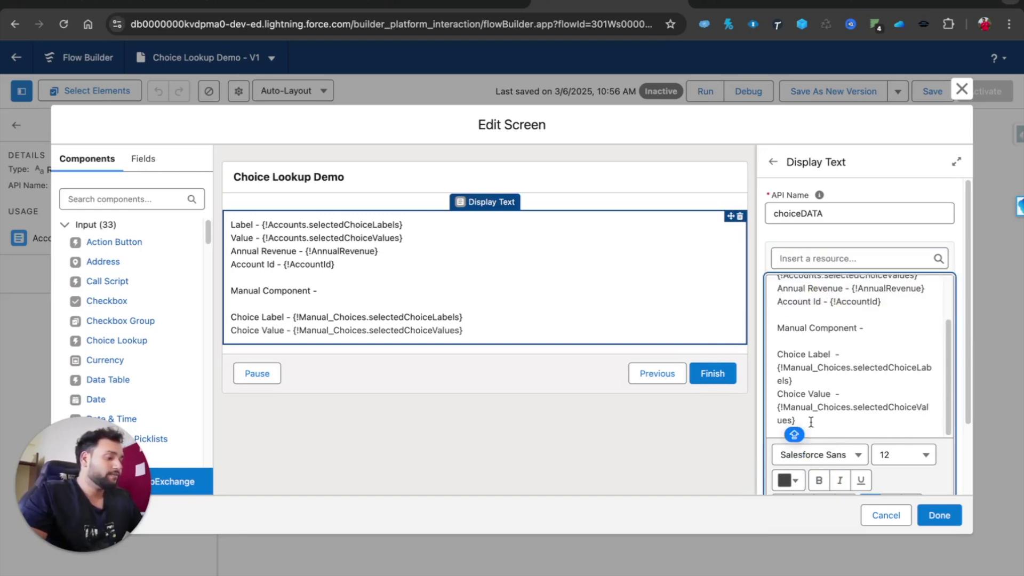
{"action": "left_click", "coordinate": [934, 514]}
Save the flow and start a debug run with the default debug options
{"action": "left_click", "coordinate": [932, 91]}
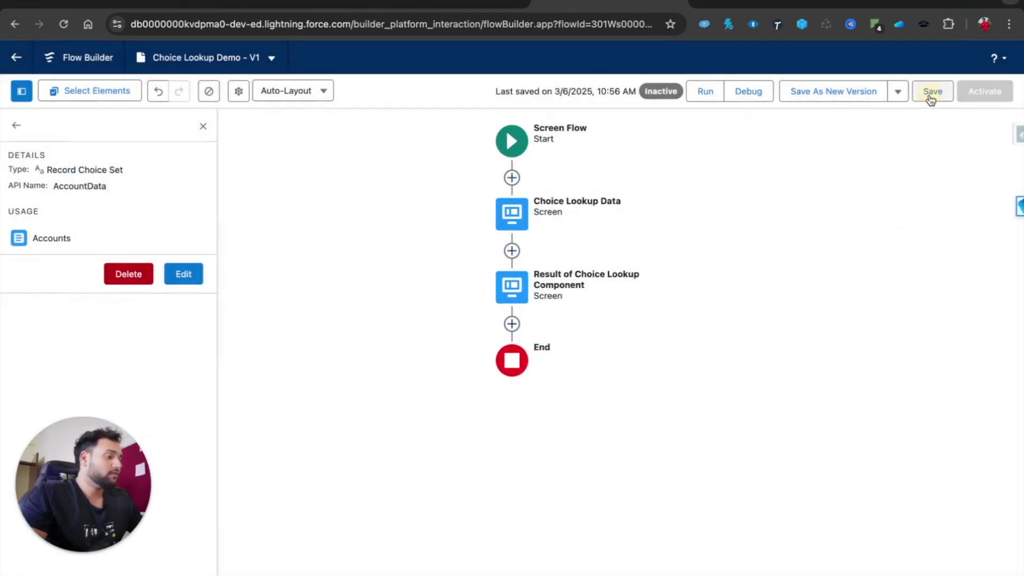
{"action": "left_click", "coordinate": [754, 91]}
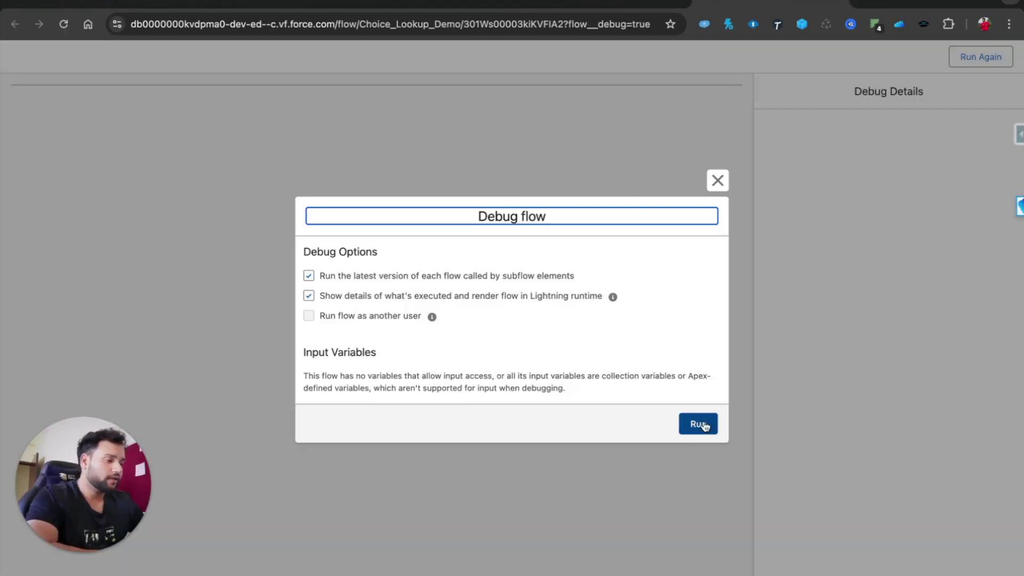
{"action": "left_click", "coordinate": [698, 424]}
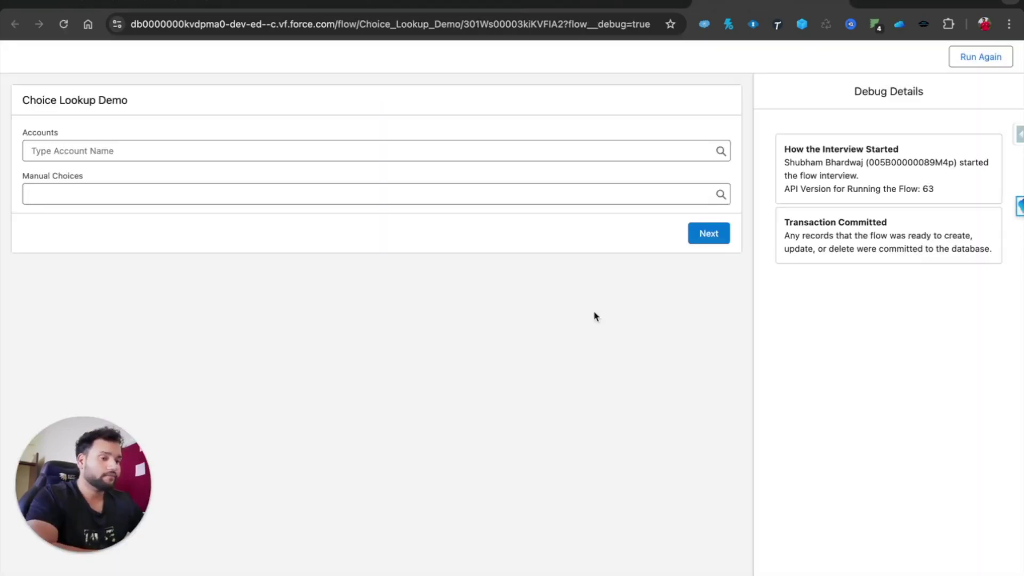
In the debug run, select the account Grand Hotels & Resorts Ltd and manual choice A, and continue to the result screen
{"action": "left_click", "coordinate": [211, 190]}
{"action": "left_click", "coordinate": [181, 151]}
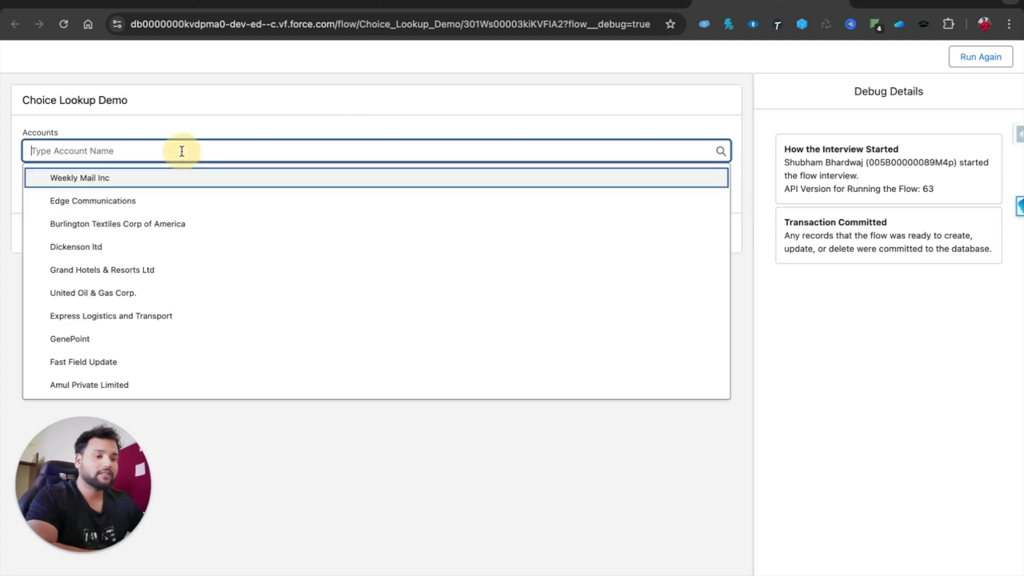
{"action": "left_click", "coordinate": [128, 270]}
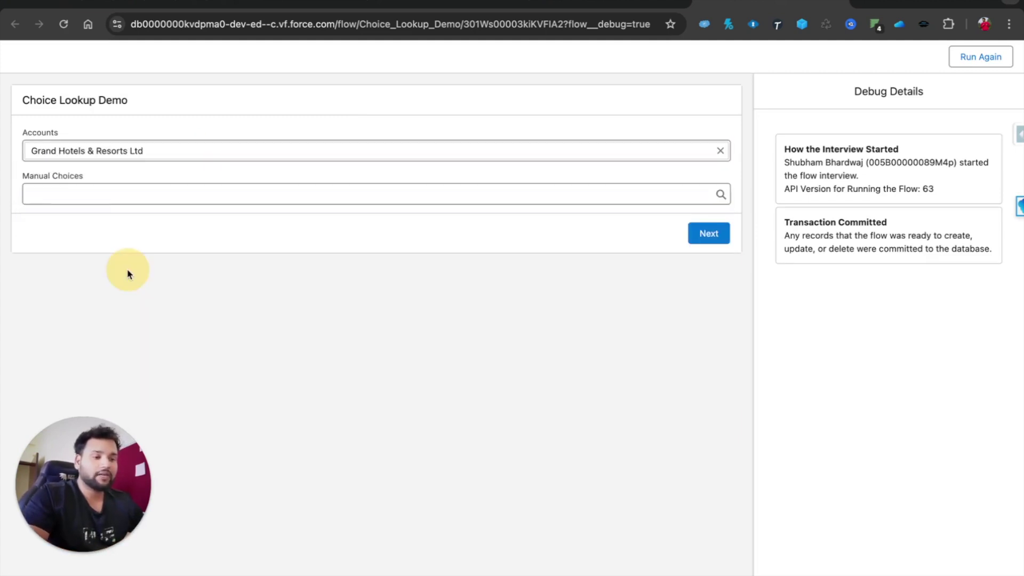
{"action": "left_click", "coordinate": [82, 195]}
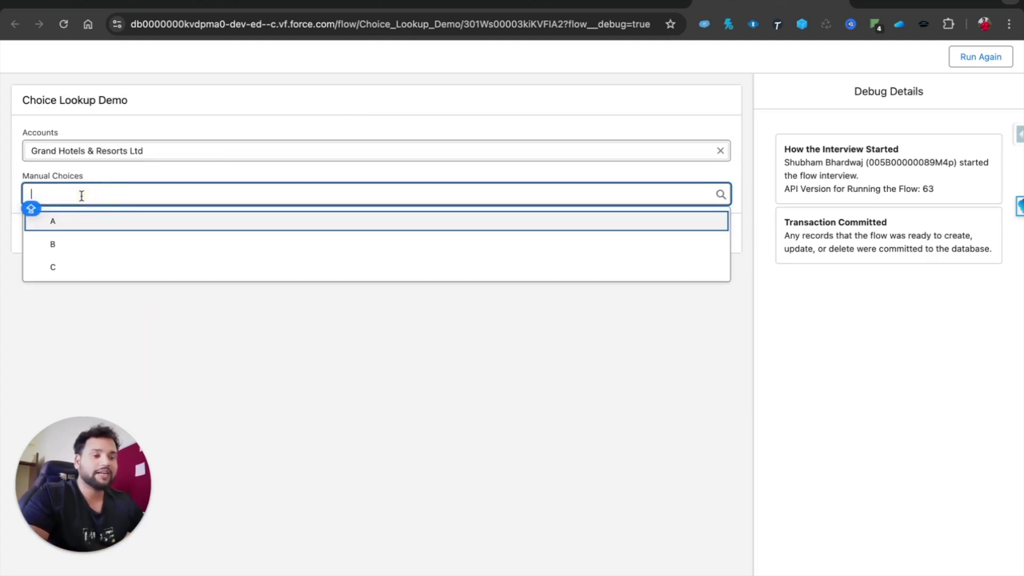
{"action": "left_click", "coordinate": [67, 224]}
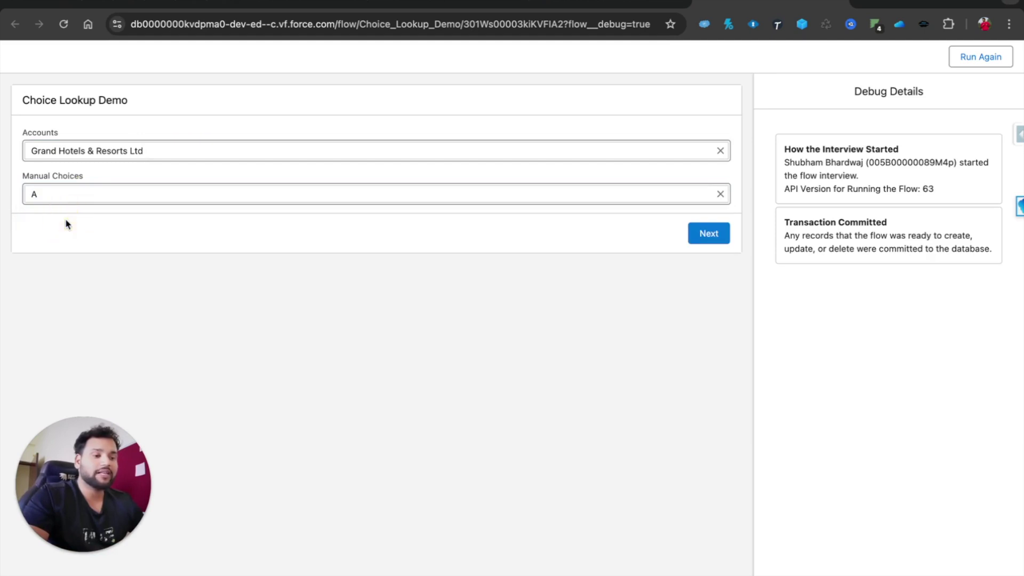
{"action": "left_click", "coordinate": [721, 239]}
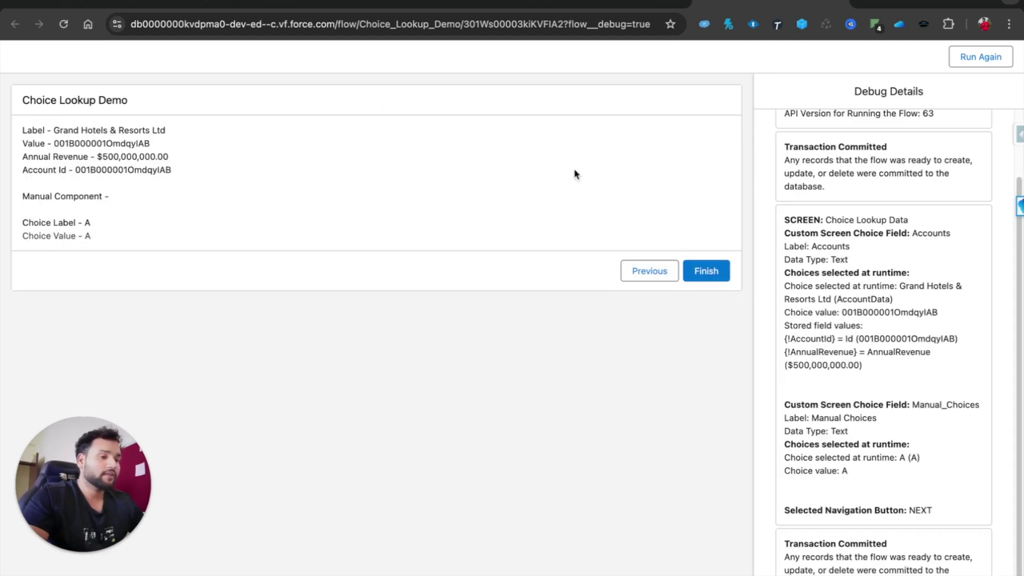
Examine the account label and the manual choice's label and value on the result screen
{"action": "left_click_drag", "start_coordinate": [56, 131], "coordinate": [159, 130]}
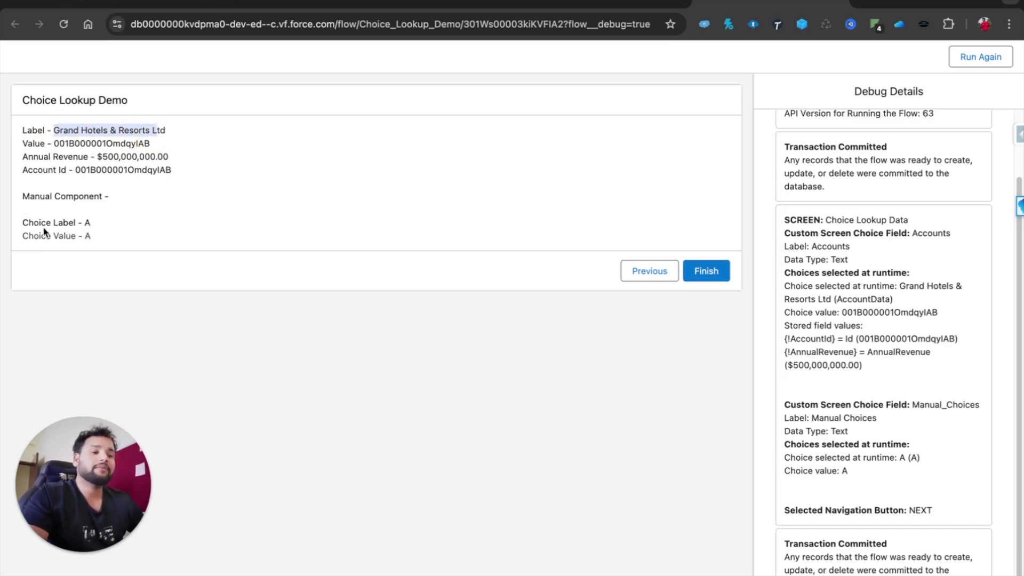
{"action": "left_click", "coordinate": [85, 223]}
{"action": "left_click", "coordinate": [88, 236]}
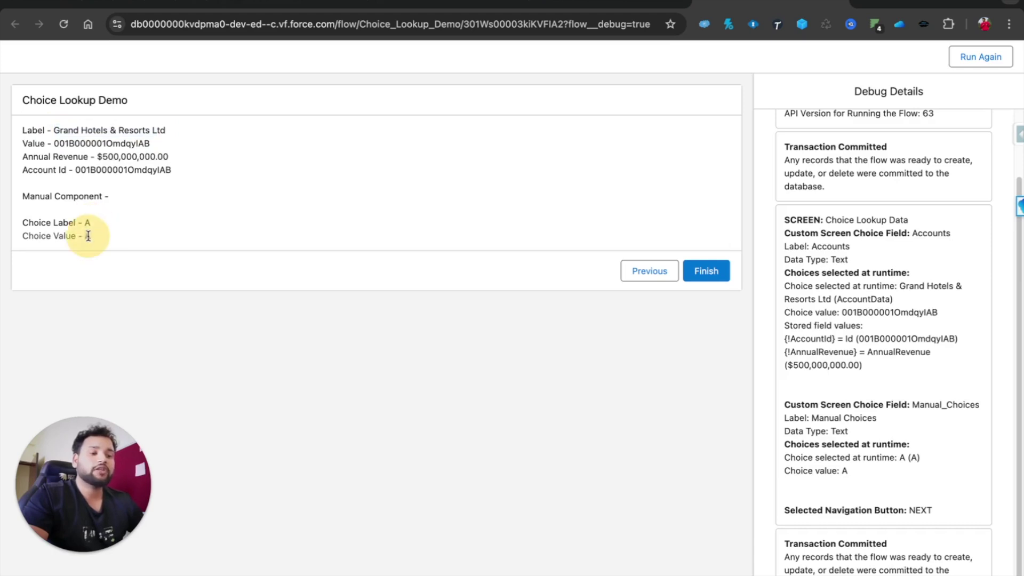
Back in Flow Builder, edit the choice resource A and set its choice value to 1
{"action": "left_click", "coordinate": [603, 6]}
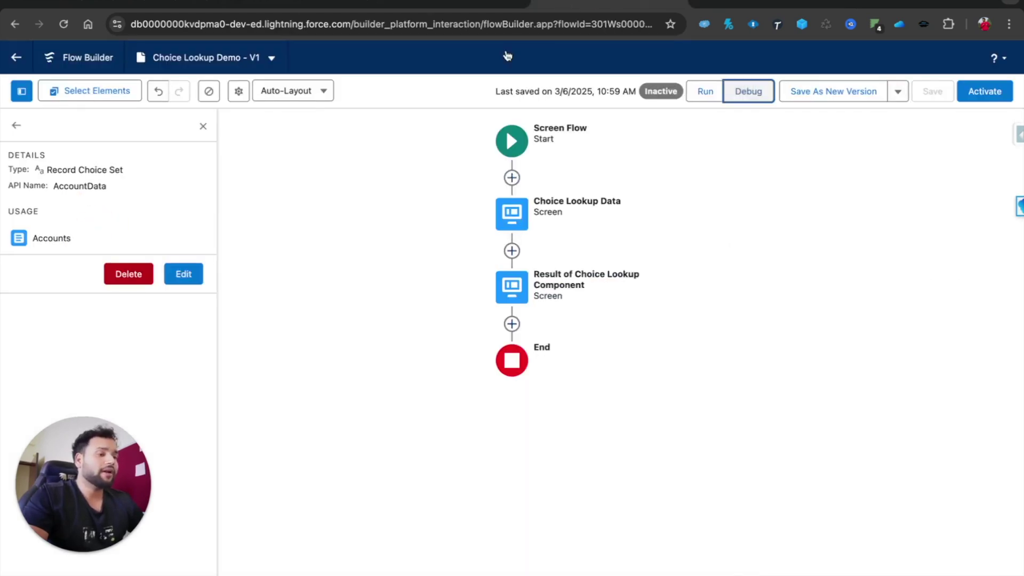
{"action": "left_click", "coordinate": [15, 125]}
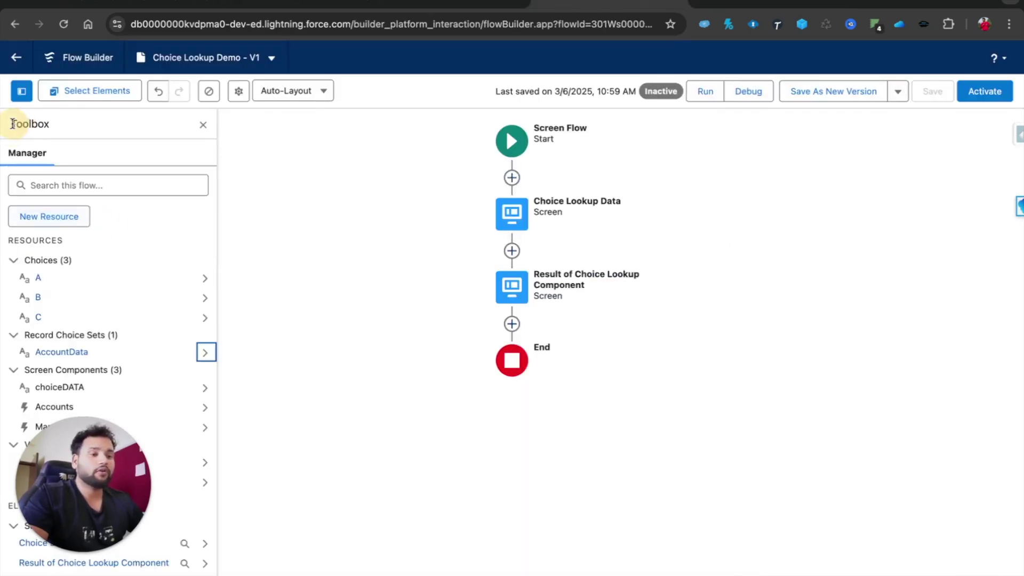
{"action": "left_click", "coordinate": [202, 280]}
{"action": "left_click", "coordinate": [186, 276]}
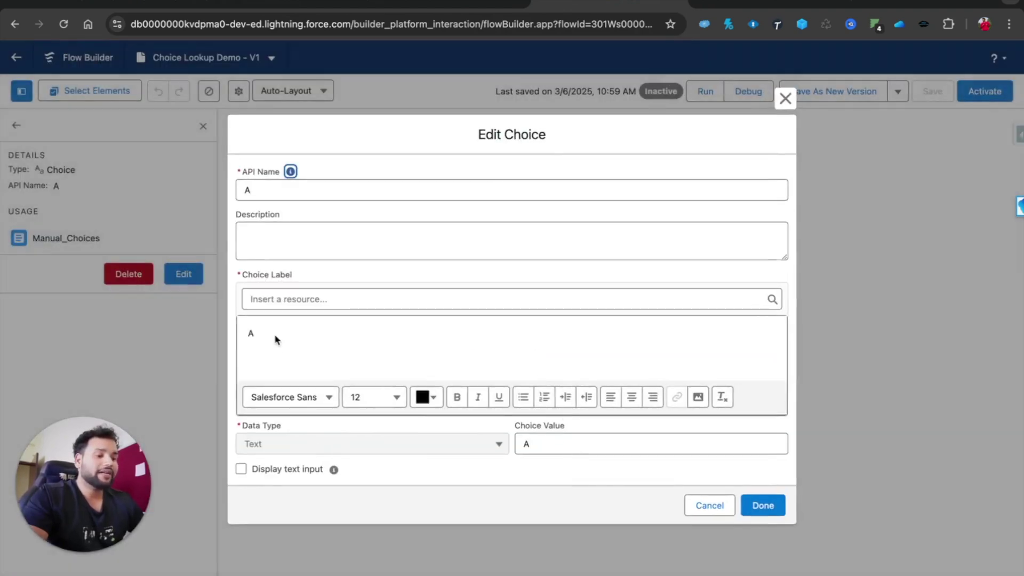
{"action": "left_click", "coordinate": [256, 333]}
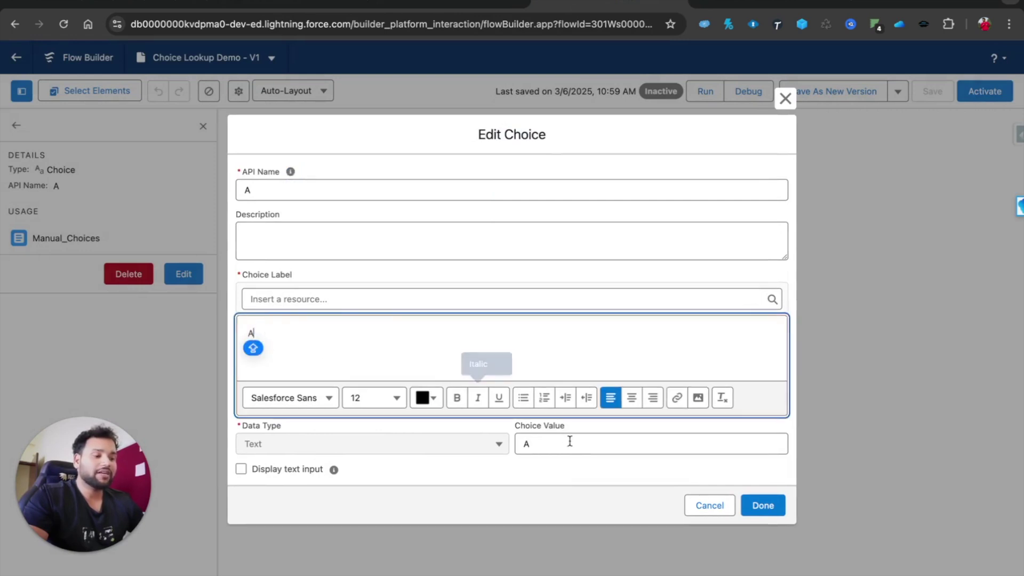
{"action": "left_click", "coordinate": [544, 449]}
{"action": "key", "text": "BackSpace"}
{"action": "type", "text": "1"}
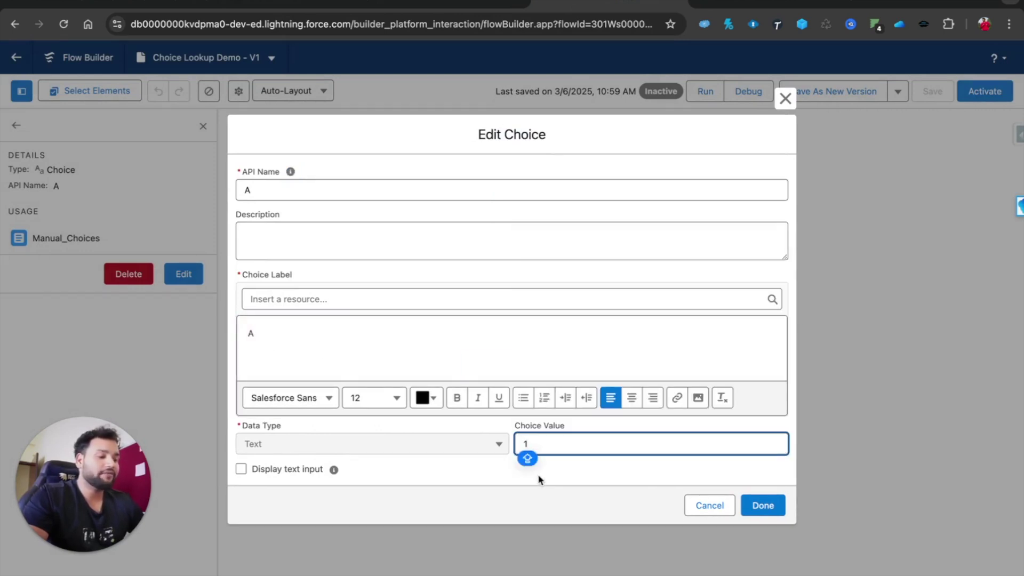
{"action": "left_click", "coordinate": [762, 505]}
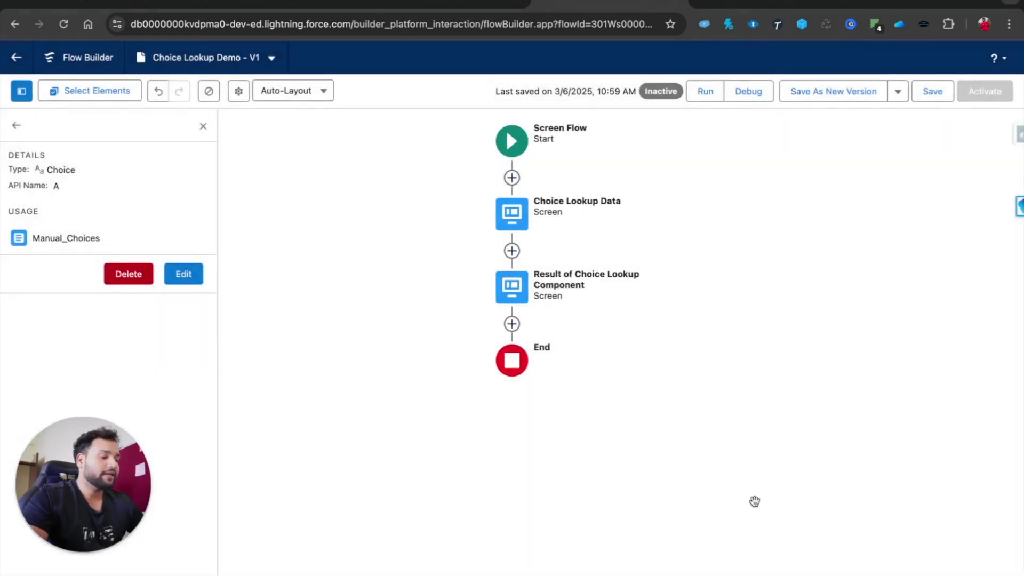
Save the edited choice in the flow and start a new debug run
{"action": "left_click", "coordinate": [932, 95]}
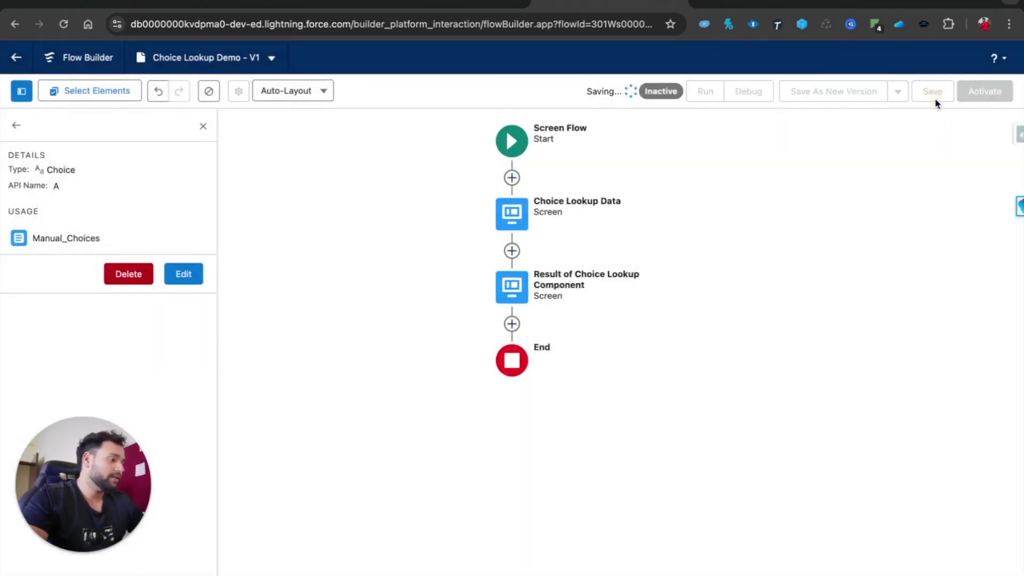
{"action": "left_click", "coordinate": [762, 96]}
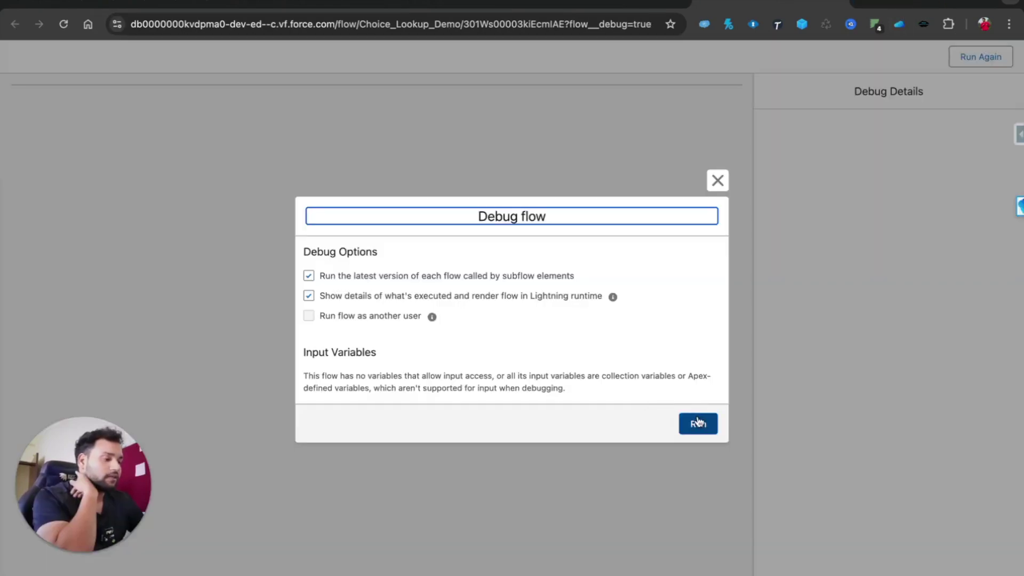
{"action": "left_click", "coordinate": [695, 422]}
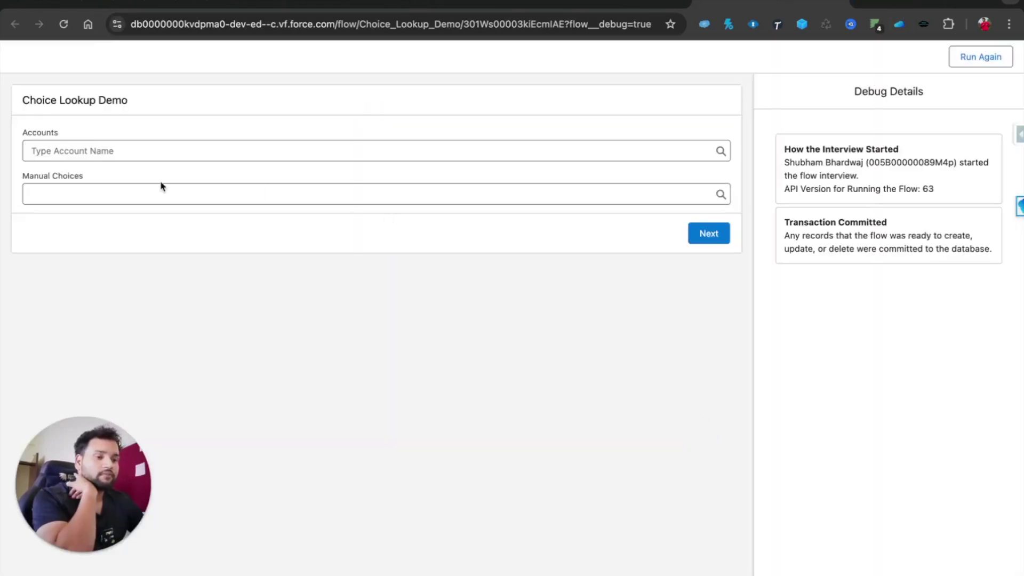
Select the account Burlington Textiles Corp of America and manual choice A in the debug run, and continue to the result screen
{"action": "left_click", "coordinate": [116, 152]}
{"action": "left_click", "coordinate": [96, 220]}
{"action": "left_click", "coordinate": [84, 196]}
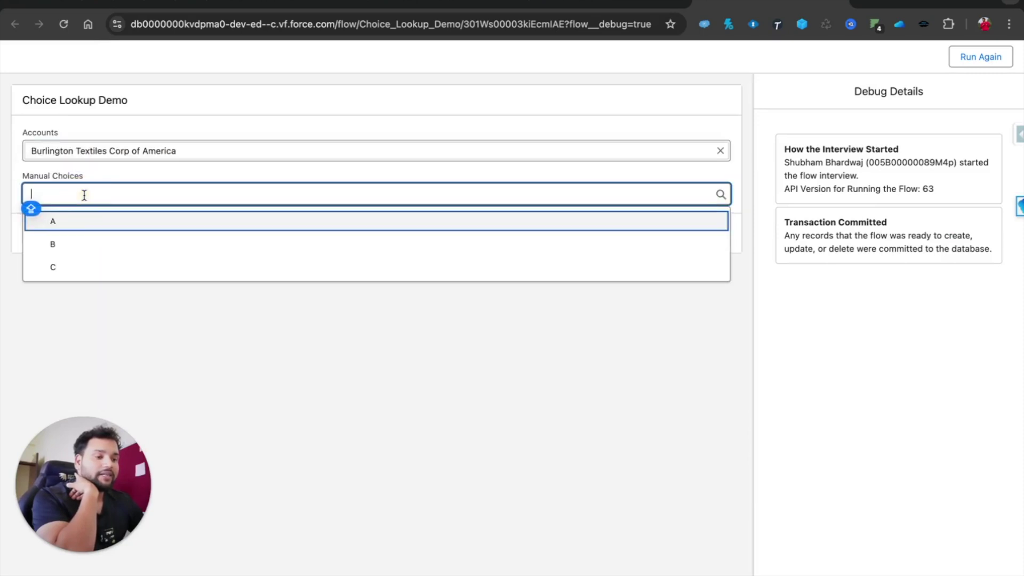
{"action": "left_click", "coordinate": [62, 224]}
{"action": "left_click", "coordinate": [708, 234]}
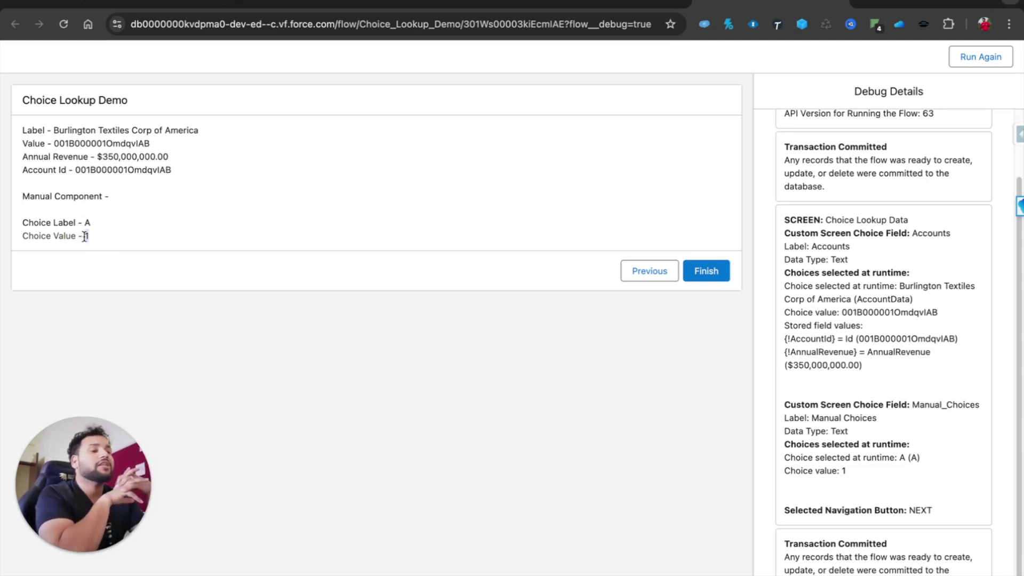
Return to Flow Builder and add a Choice Lookup component below Manual Choices on the Choice Lookup Data screen
{"action": "left_click", "coordinate": [608, 4]}
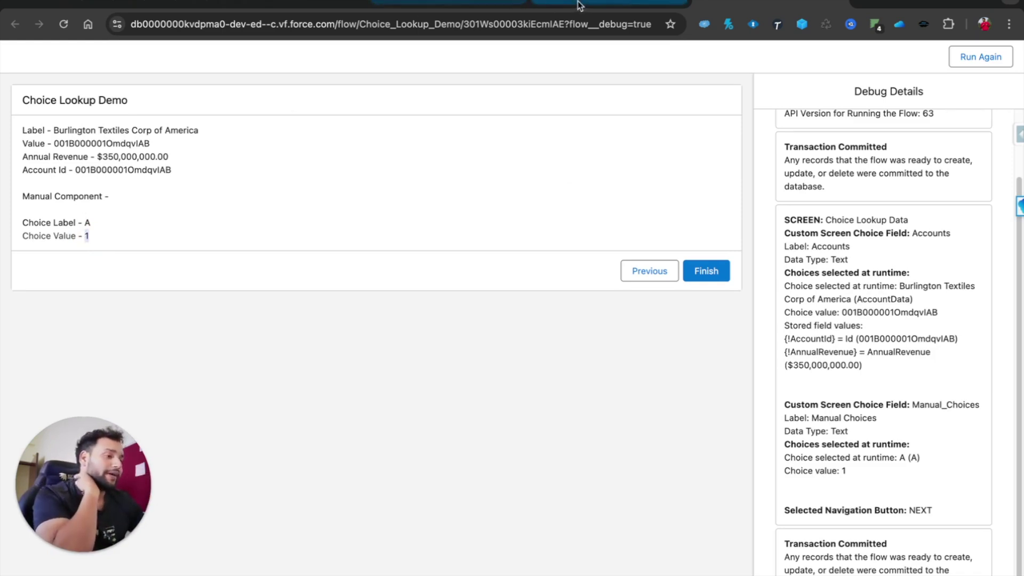
{"action": "double_click", "coordinate": [512, 213]}
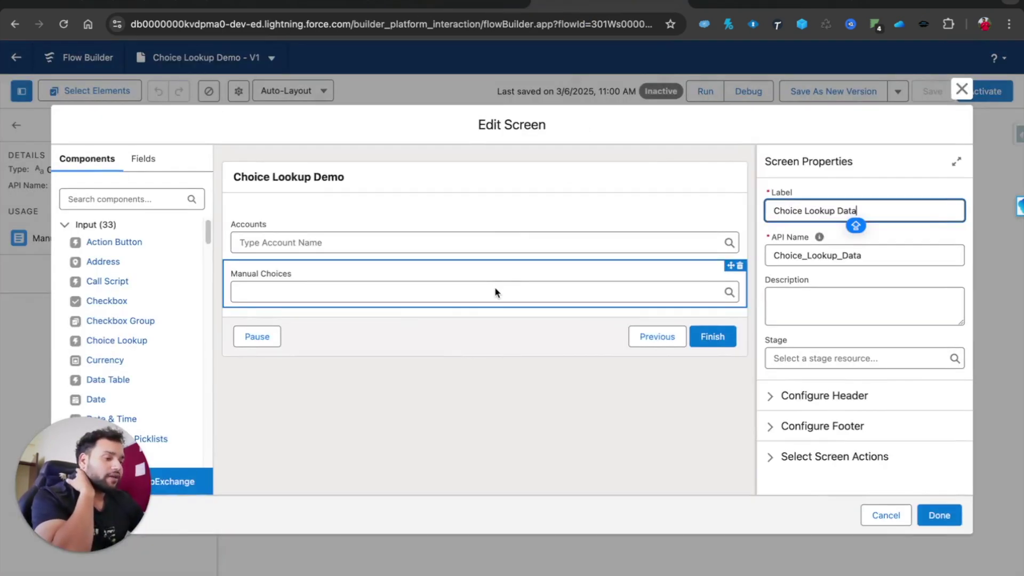
{"action": "left_click", "coordinate": [126, 198]}
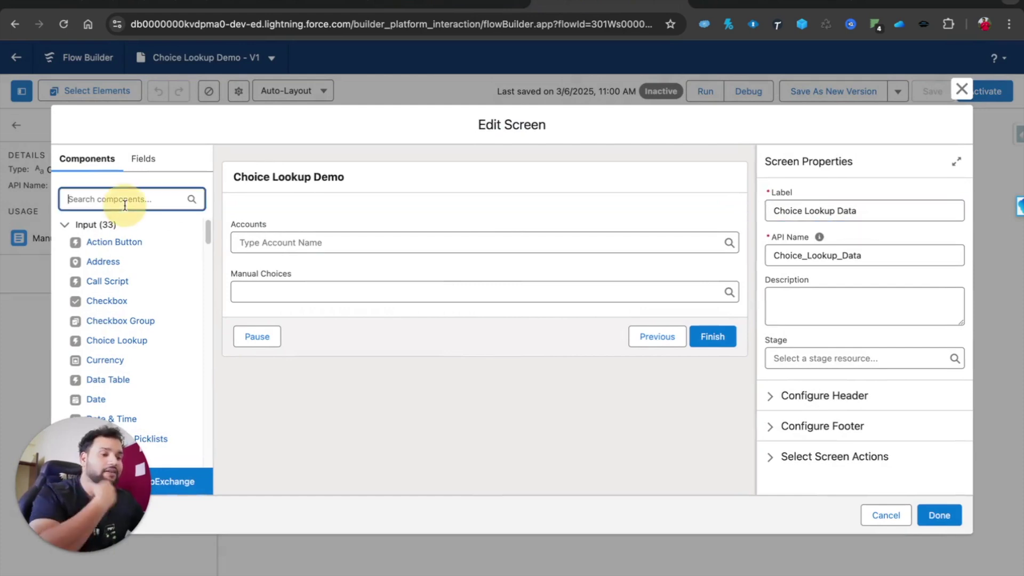
{"action": "type", "text": "LOOKU"}
{"action": "left_click_drag", "start_coordinate": [164, 241], "coordinate": [259, 301]}
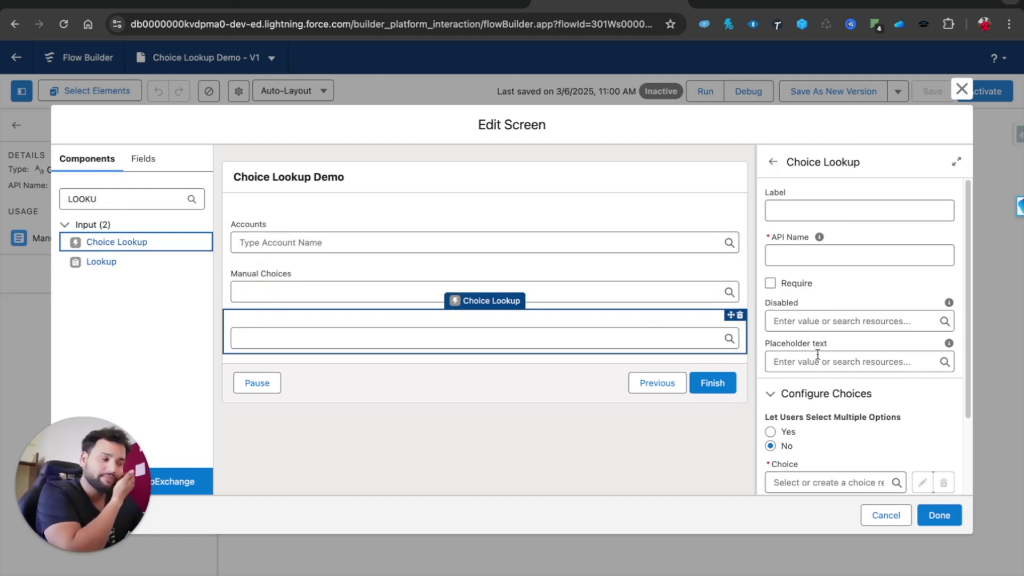
Start a new choice resource for the added lookup as a Picklist Choice Set with API name LeadSource
{"action": "scroll", "coordinate": [817, 354], "scroll_direction": "down", "scroll_amount": 2}
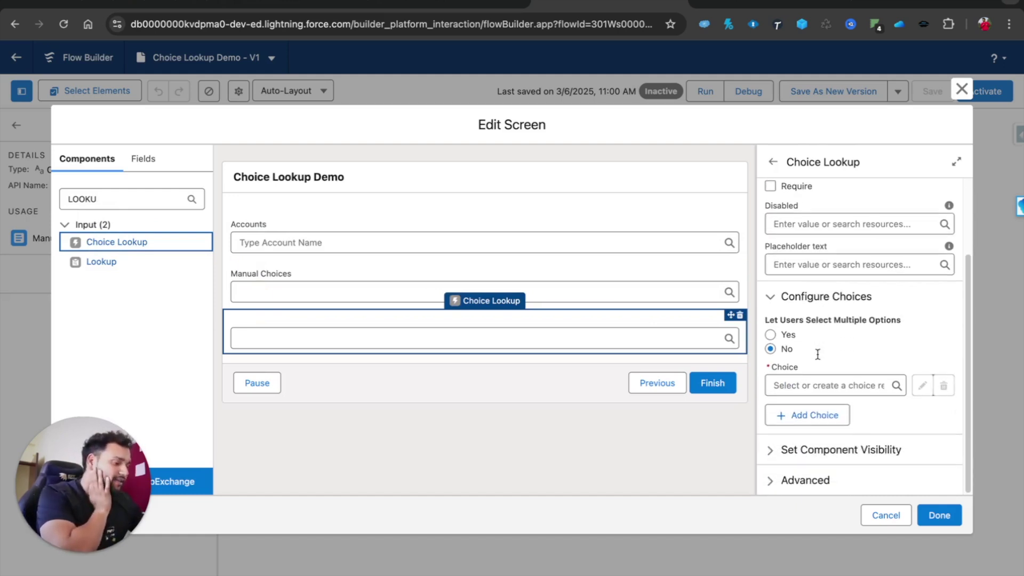
{"action": "left_click", "coordinate": [794, 383]}
{"action": "left_click", "coordinate": [809, 413]}
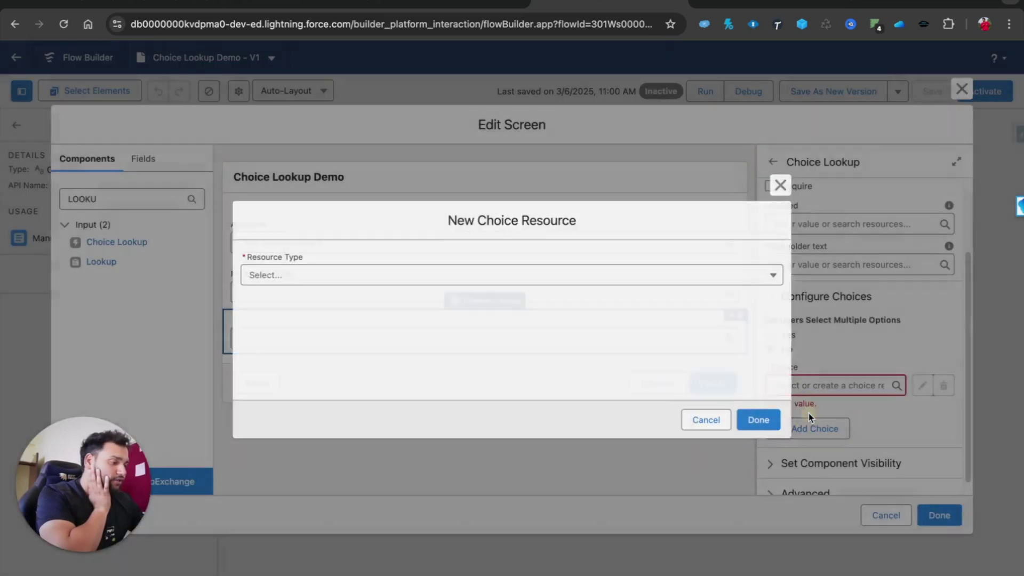
{"action": "left_click", "coordinate": [436, 275]}
{"action": "left_click", "coordinate": [341, 386]}
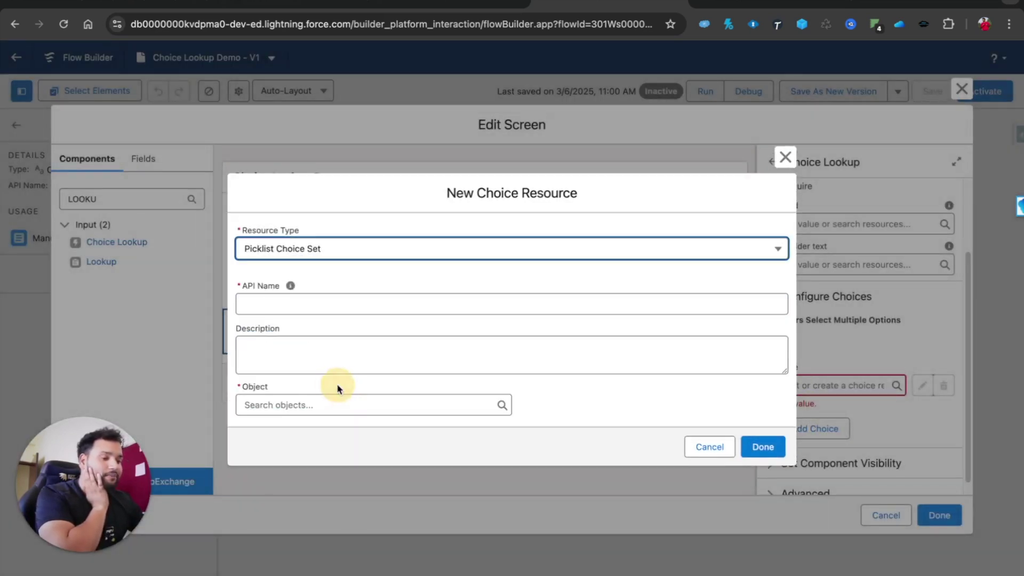
{"action": "left_click", "coordinate": [308, 303]}
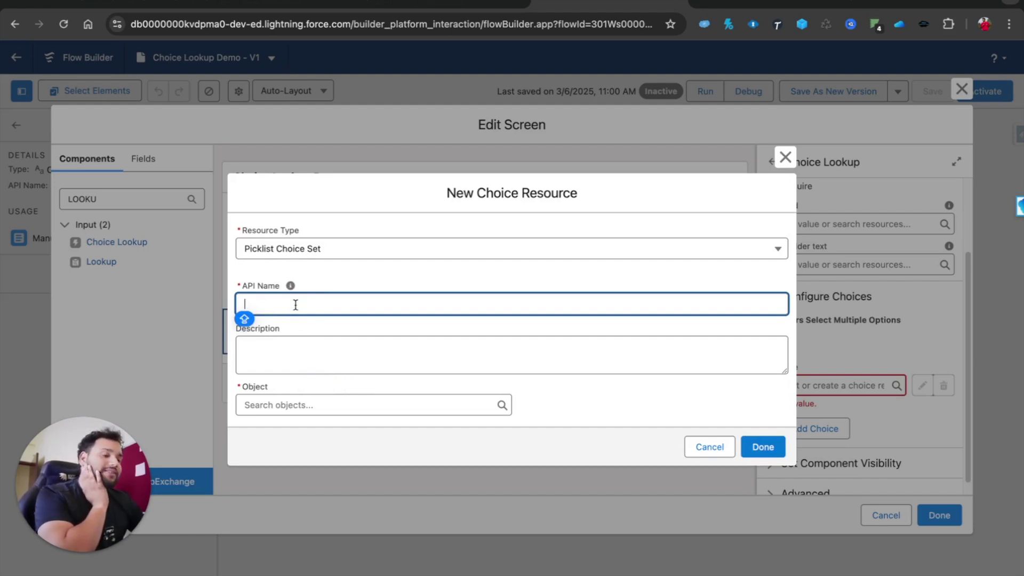
{"action": "type", "text": "Lea"}
{"action": "type", "text": "d "}
{"action": "type", "text": "ourcew"}
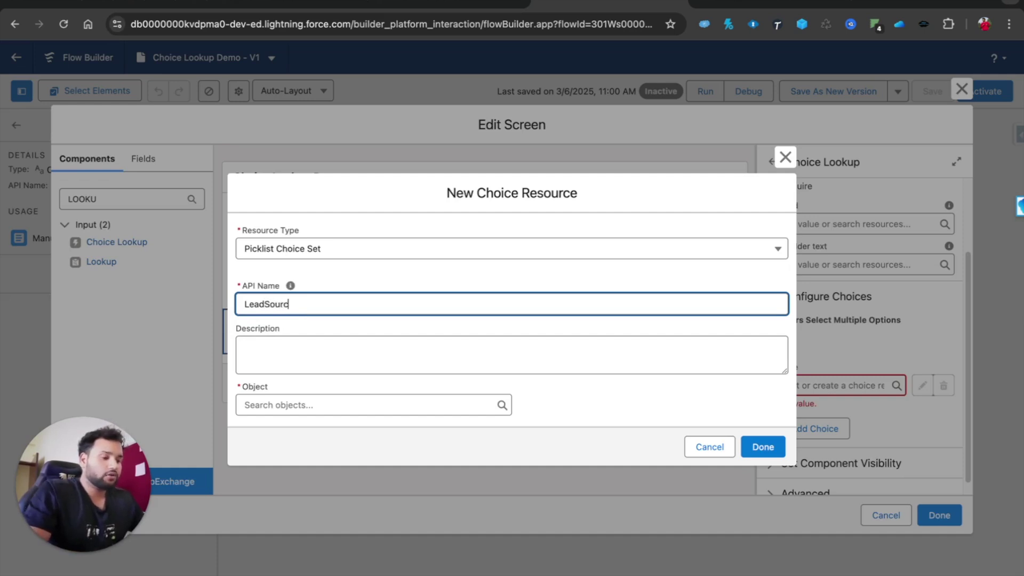
Base the choice set on the Lead object's LeadSource field with data type Picklist, and assign it to the lookup
{"action": "left_click", "coordinate": [298, 405]}
{"action": "type", "text": "lead"}
{"action": "left_click", "coordinate": [296, 208]}
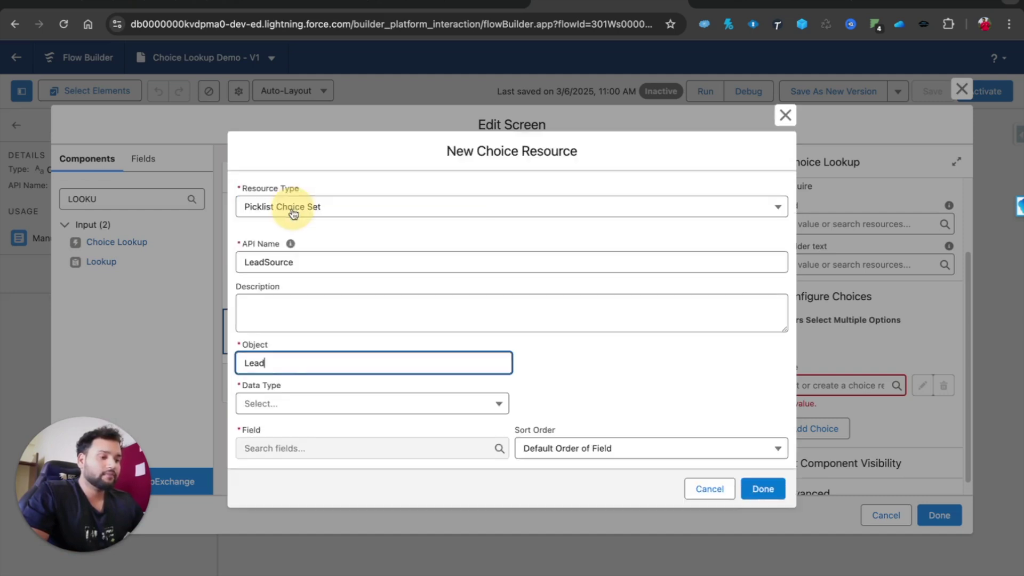
{"action": "left_click", "coordinate": [277, 411]}
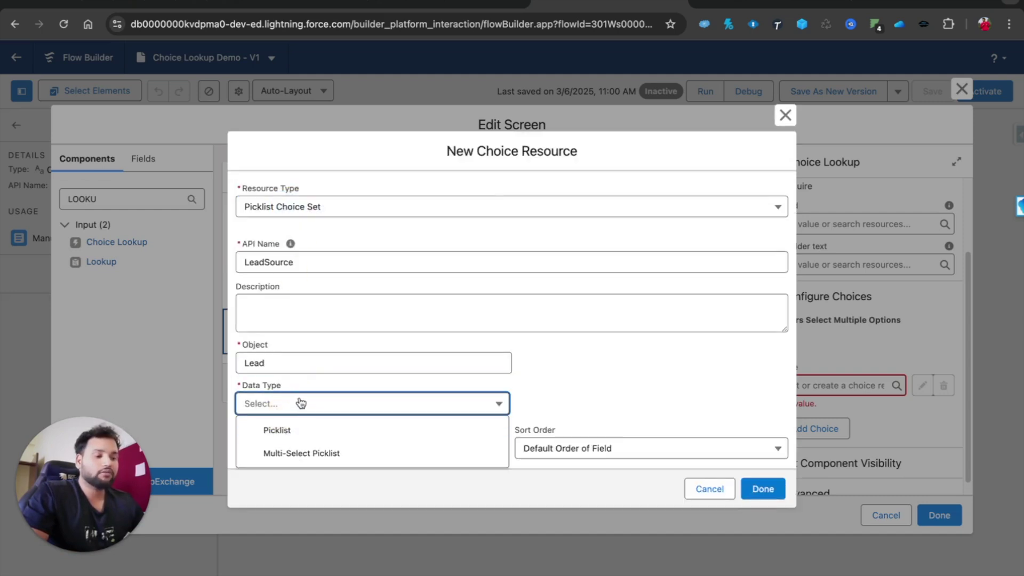
{"action": "left_click", "coordinate": [283, 436]}
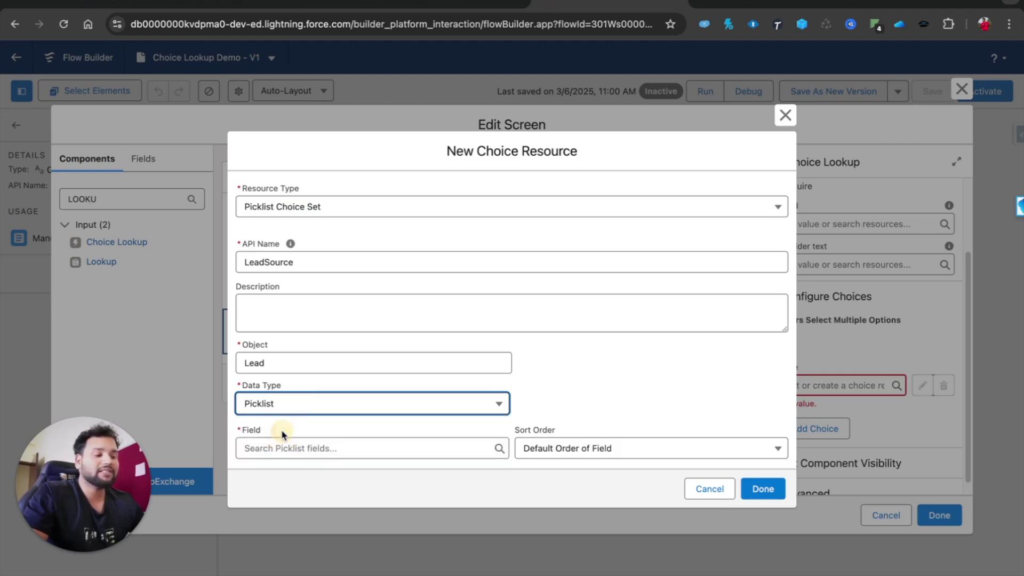
{"action": "left_click", "coordinate": [274, 447]}
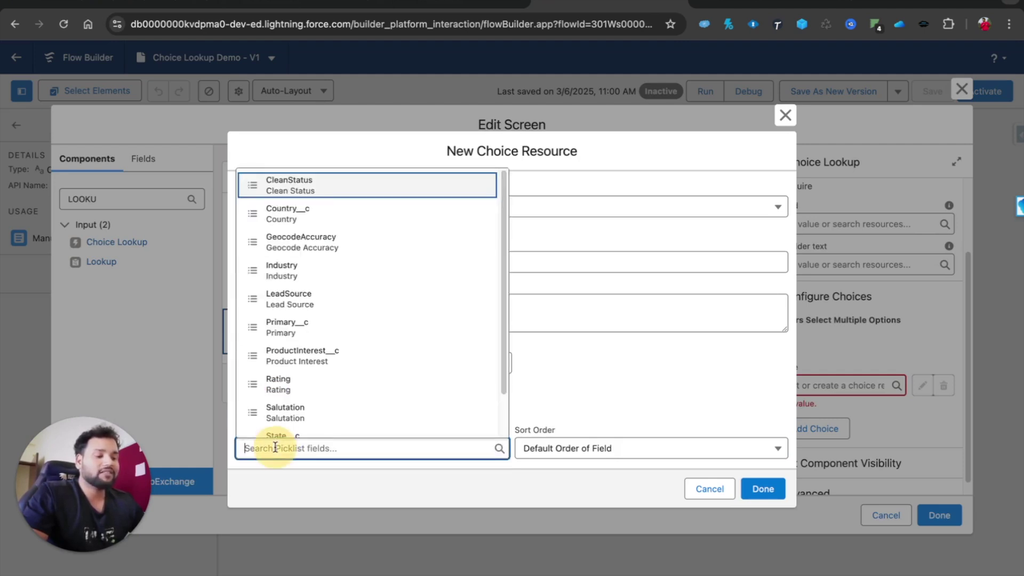
{"action": "type", "text": "sour"}
{"action": "left_click", "coordinate": [290, 422]}
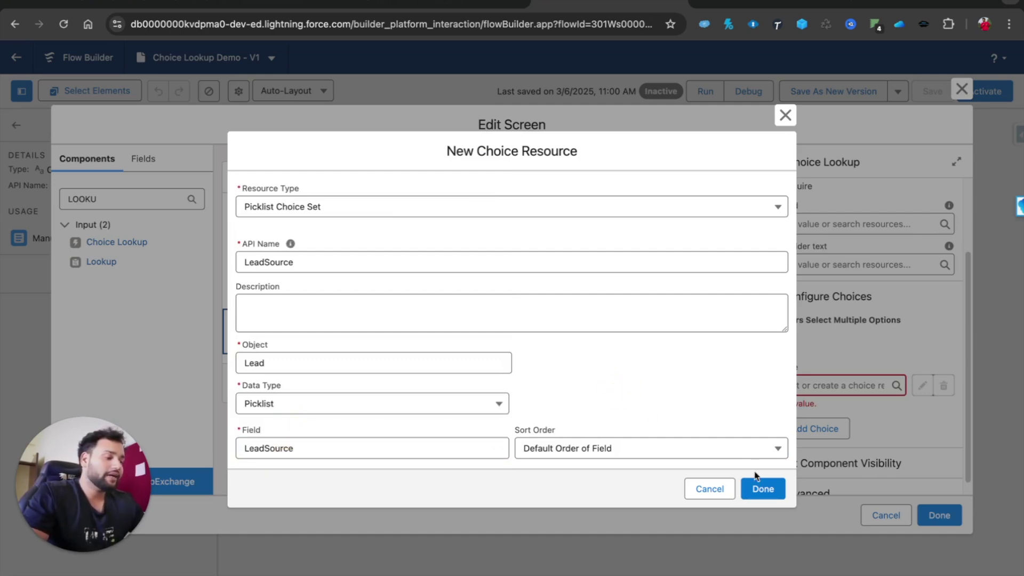
{"action": "left_click", "coordinate": [763, 488]}
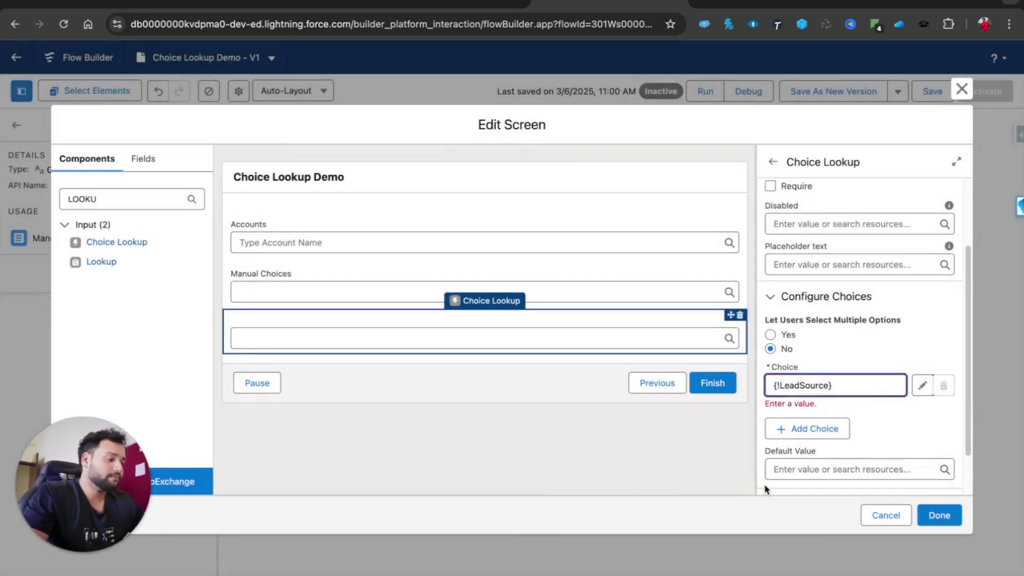
{"action": "left_click", "coordinate": [879, 410]}
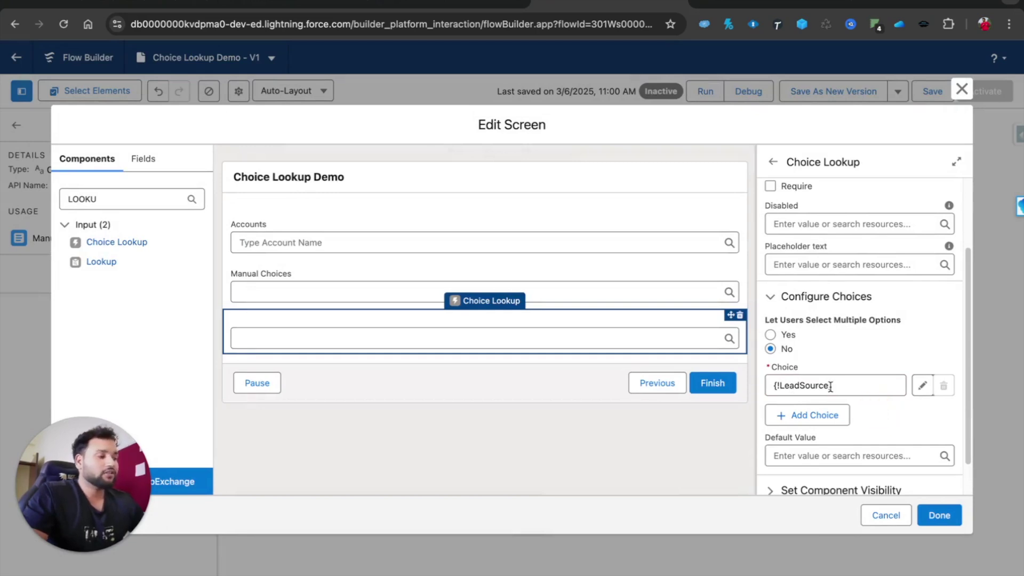
Label the new lookup Picklist Choices with its matching API name, finish the screen and save the flow
{"action": "left_click", "coordinate": [939, 515]}
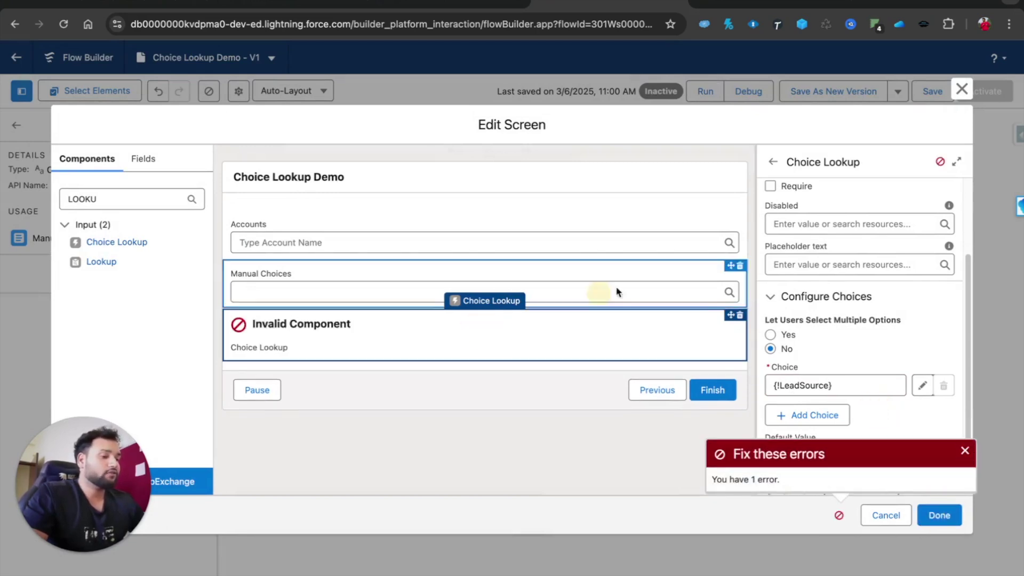
{"action": "scroll", "coordinate": [818, 231], "scroll_direction": "up", "scroll_amount": 2}
{"action": "left_click", "coordinate": [789, 209]}
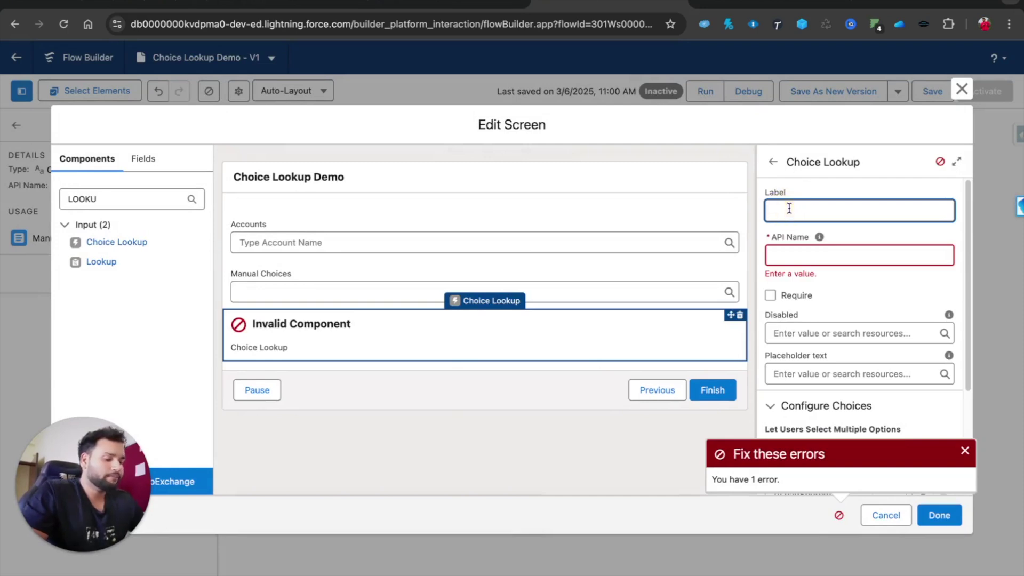
{"action": "type", "text": "Picklist "}
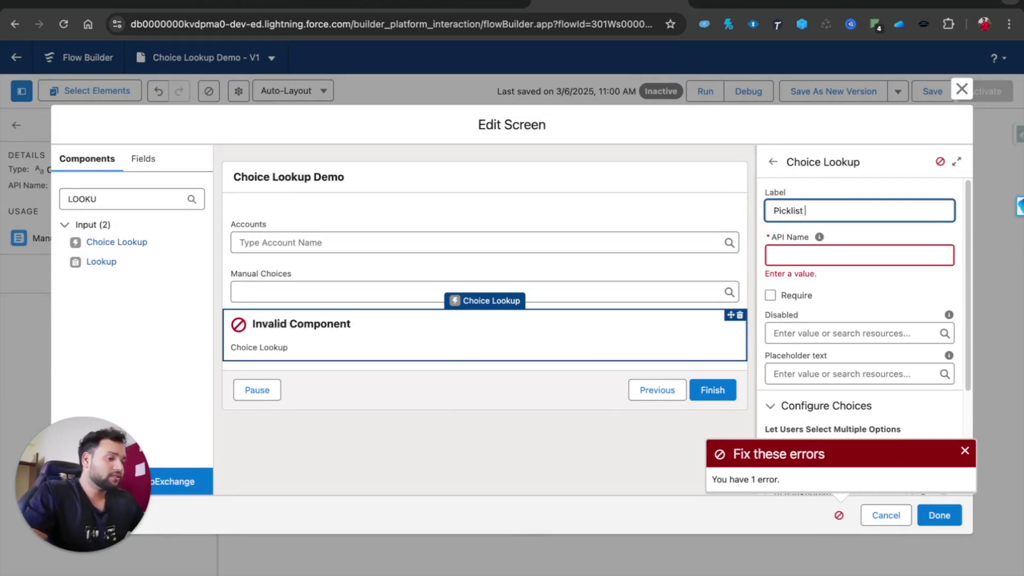
{"action": "type", "text": "Choices"}
{"action": "left_click", "coordinate": [856, 255]}
{"action": "left_click", "coordinate": [947, 513]}
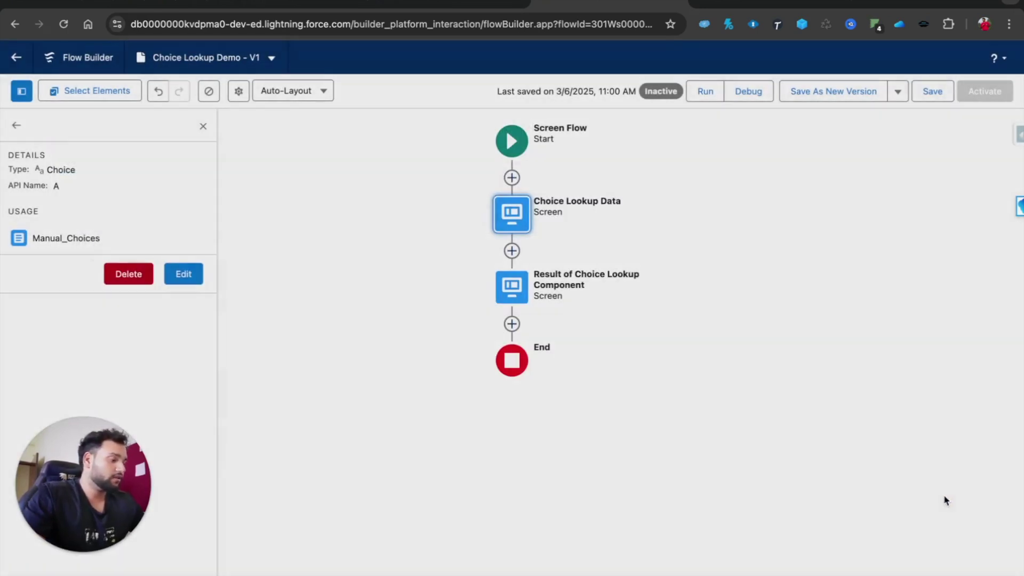
{"action": "left_click", "coordinate": [937, 95]}
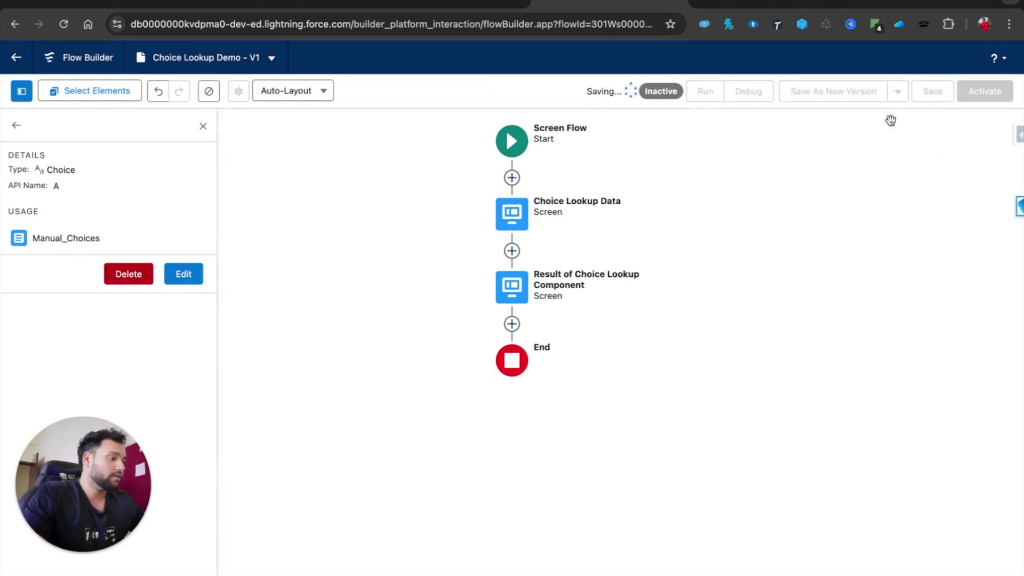
Open the result screen's display text and add the line "Picklist Choices -" after a blank line at its end
{"action": "double_click", "coordinate": [520, 286]}
{"action": "left_click", "coordinate": [482, 296]}
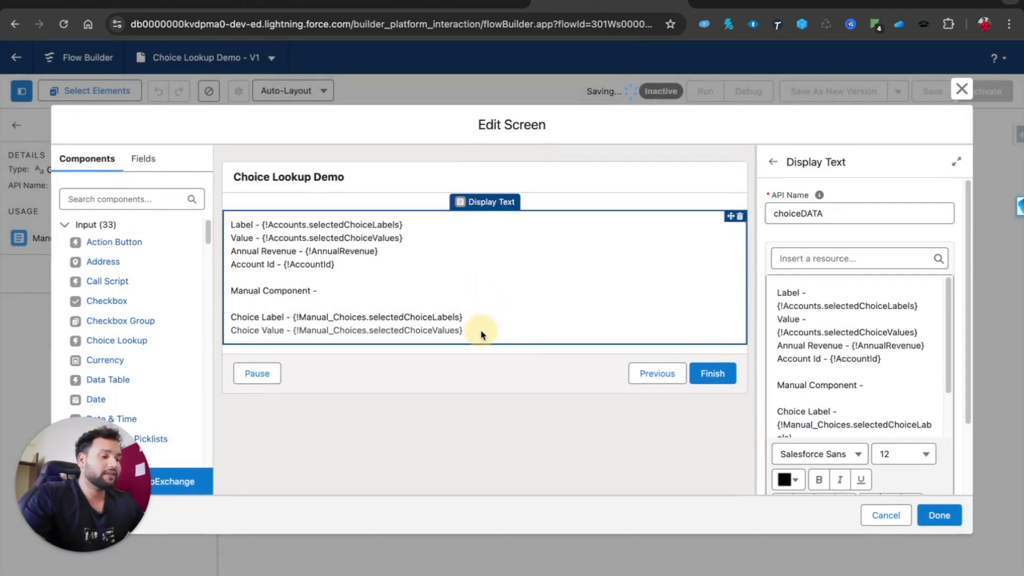
{"action": "scroll", "coordinate": [839, 383], "scroll_direction": "down", "scroll_amount": 1}
{"action": "left_click", "coordinate": [820, 423]}
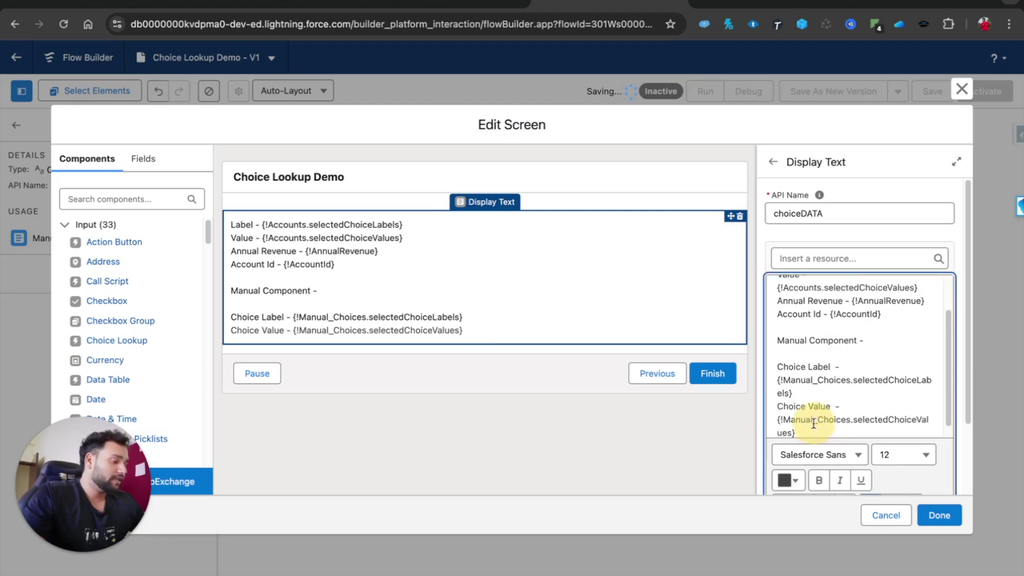
{"action": "left_click", "coordinate": [803, 423]}
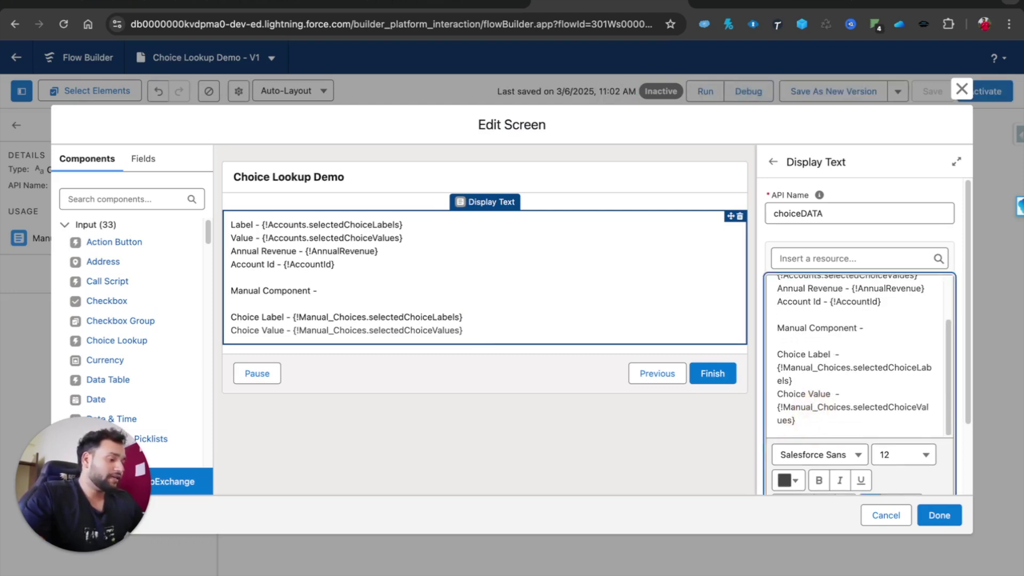
{"action": "key", "text": "Return"}
{"action": "key", "text": "Return"}
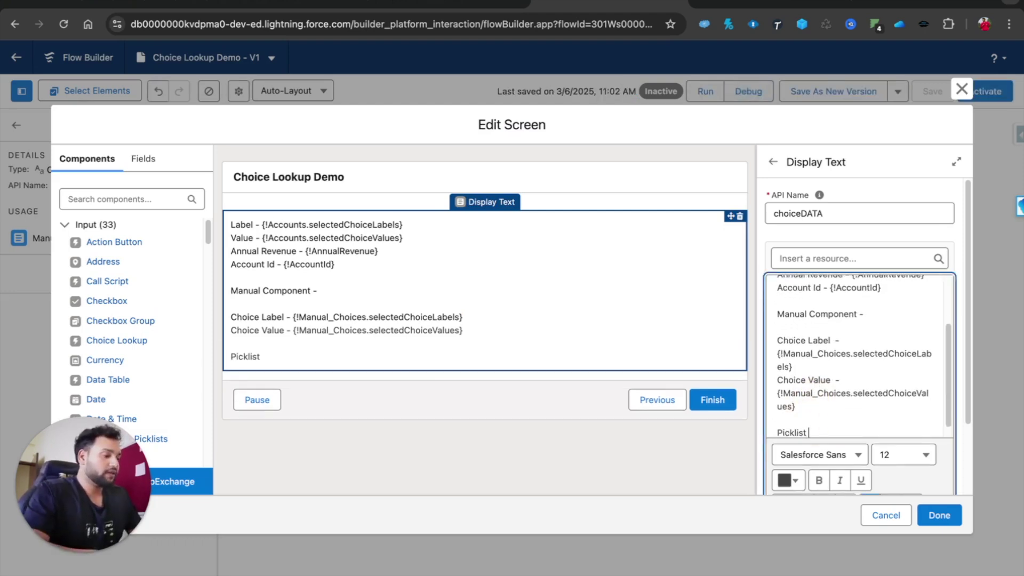
{"action": "type", "text": "IC"}
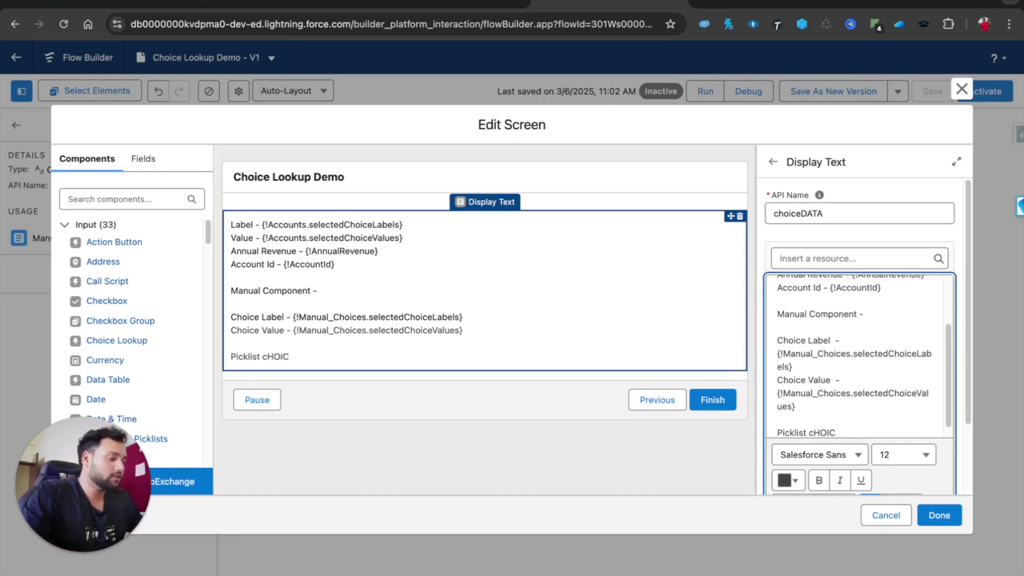
{"action": "type", "text": "ESS -"}
Insert the Picklist_Choices selectedChoiceLabels resource after the Picklist Choices line and finish editing the screen
{"action": "left_click", "coordinate": [804, 260]}
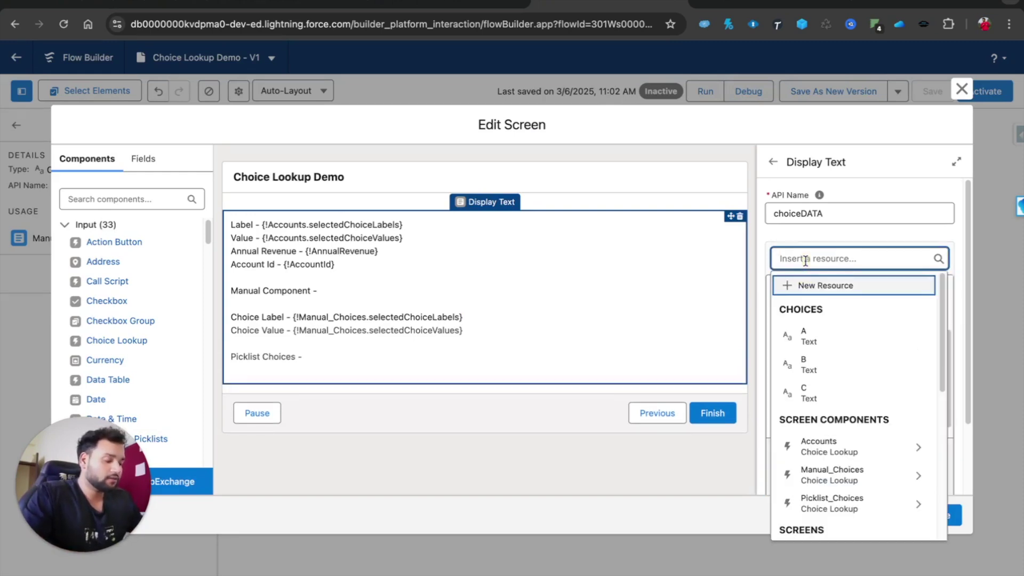
{"action": "left_click", "coordinate": [853, 506]}
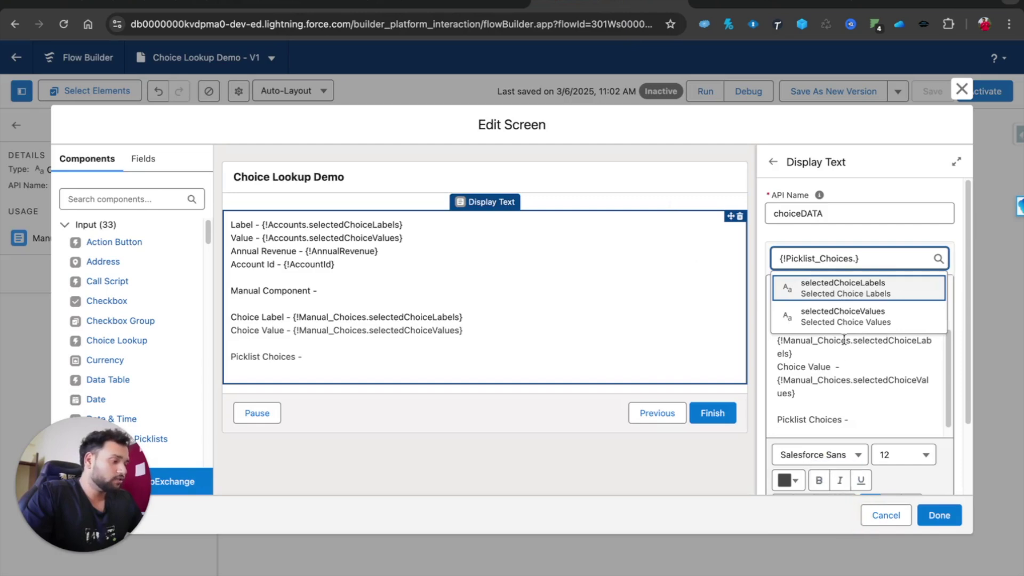
{"action": "left_click", "coordinate": [851, 292]}
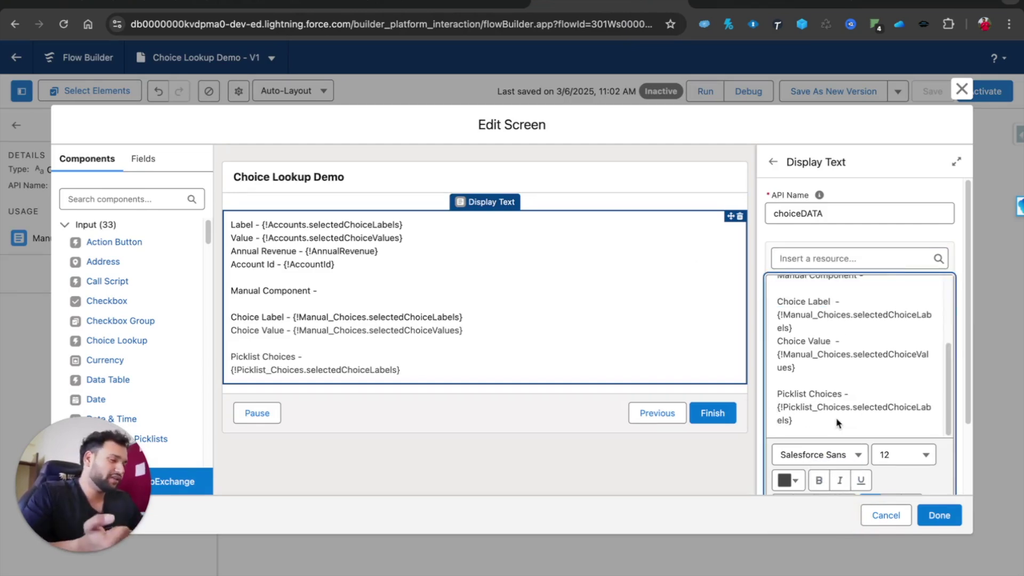
{"action": "left_click", "coordinate": [938, 515]}
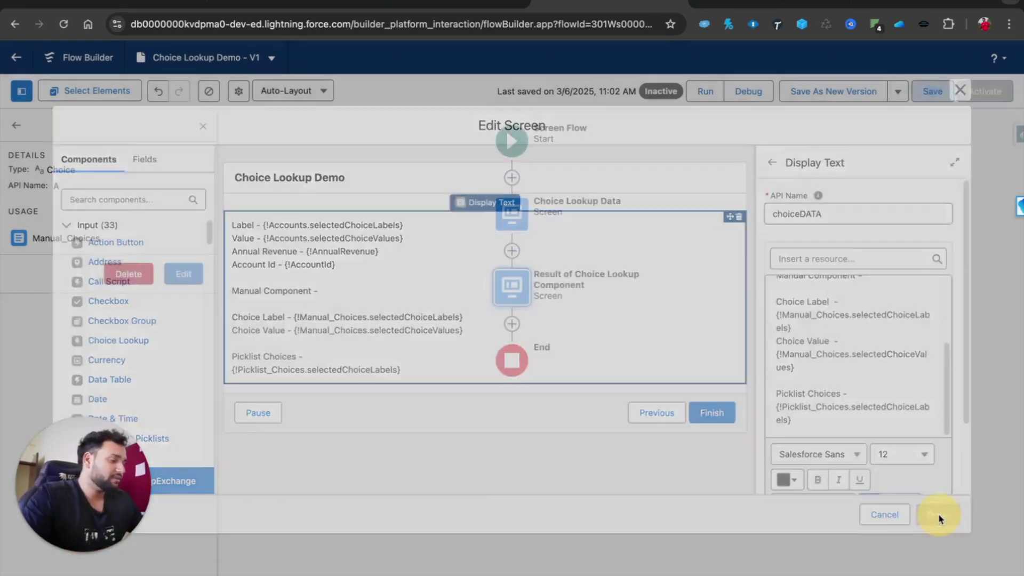
Save the flow with the updated result screen and start a debug run
{"action": "left_click", "coordinate": [931, 92]}
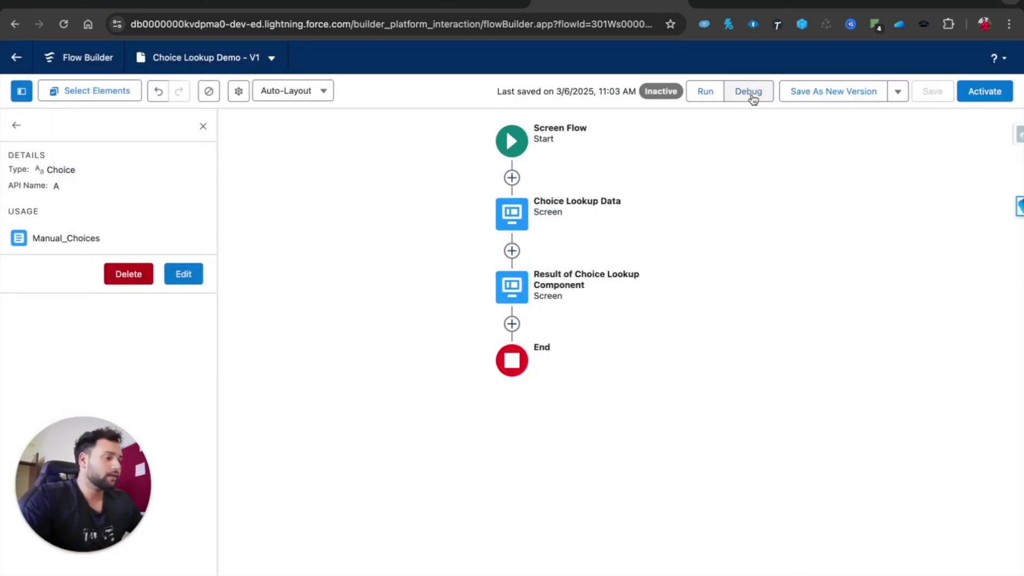
{"action": "left_click", "coordinate": [749, 92]}
{"action": "left_click", "coordinate": [700, 423]}
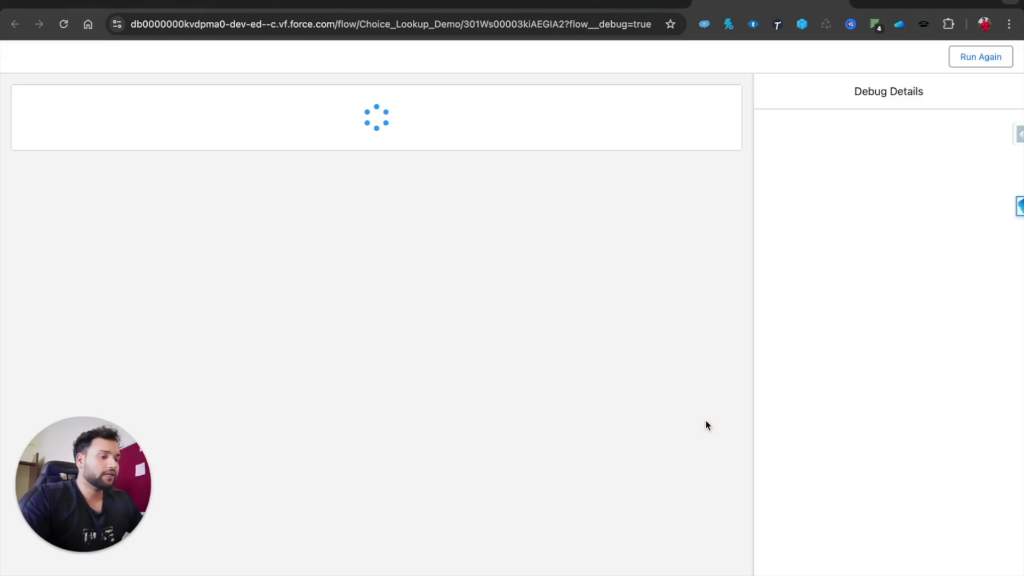
Select account Dickenson ltd, manual choice A and picklist choice Phone Inquiry in the debug run
{"action": "left_click", "coordinate": [142, 149]}
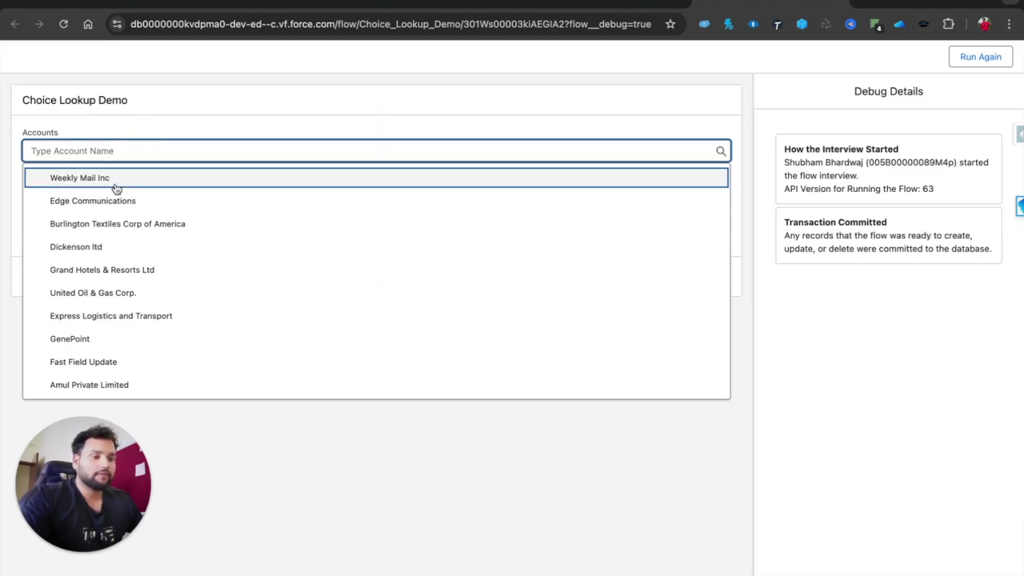
{"action": "left_click", "coordinate": [135, 245]}
{"action": "left_click", "coordinate": [91, 193]}
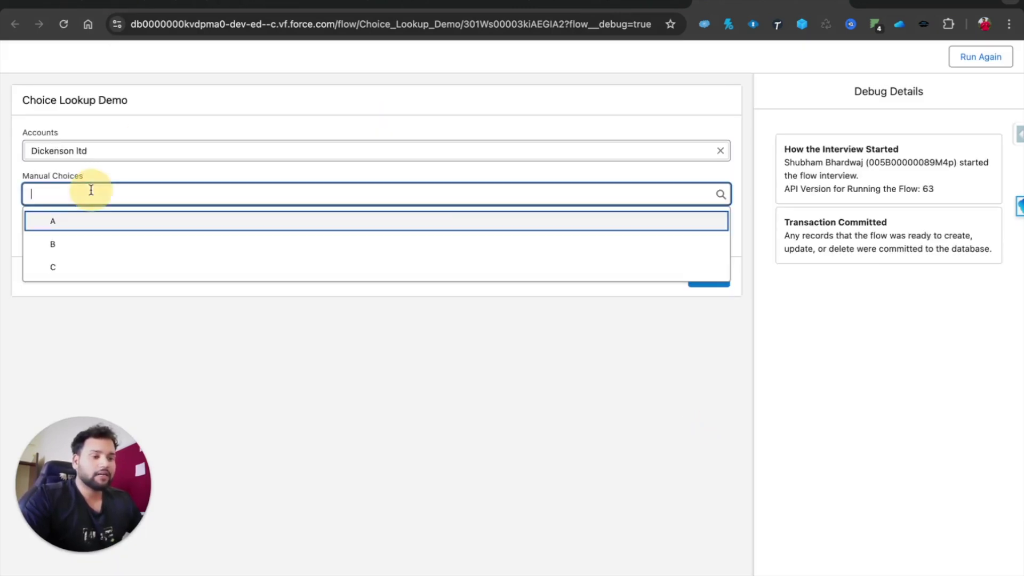
{"action": "left_click", "coordinate": [71, 223]}
{"action": "left_click", "coordinate": [64, 239]}
{"action": "left_click", "coordinate": [73, 286]}
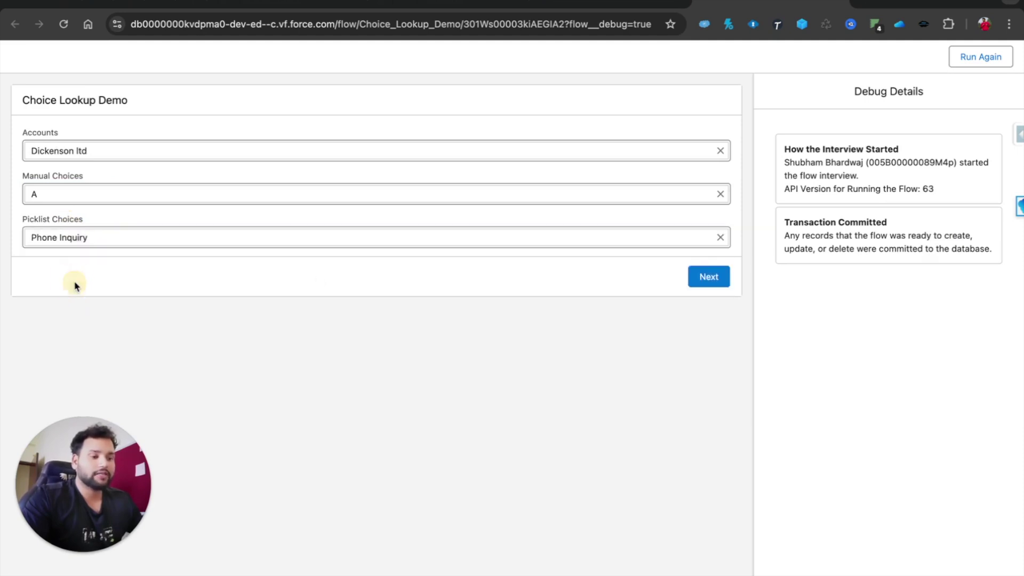
Advance the debug run to the result screen, review the displayed manual and picklist selections, and return to the flow canvas
{"action": "left_click", "coordinate": [714, 279]}
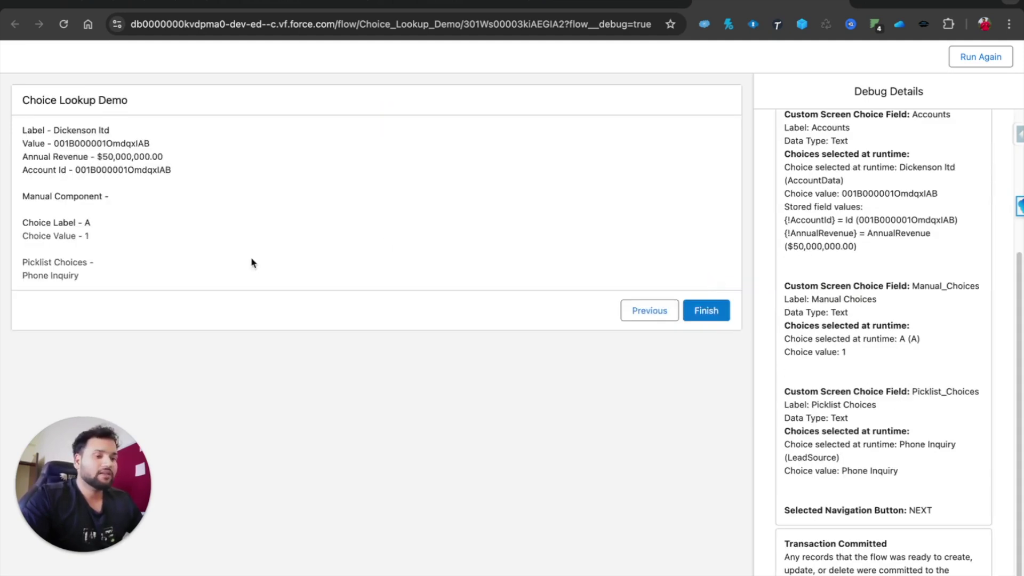
{"action": "left_click_drag", "start_coordinate": [82, 279], "coordinate": [74, 226]}
{"action": "left_click", "coordinate": [199, 201]}
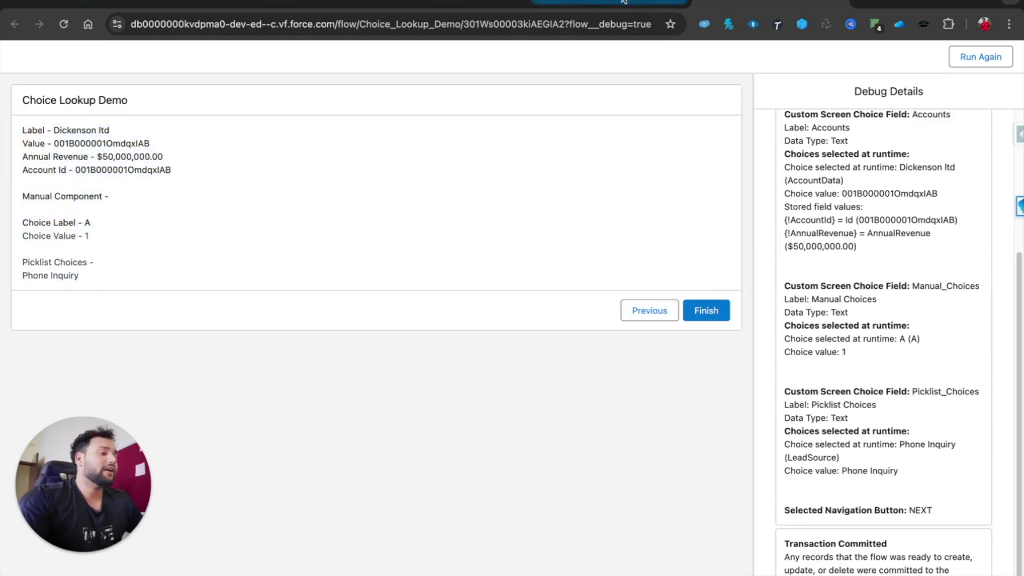
{"action": "left_click", "coordinate": [608, 9]}
{"action": "left_click", "coordinate": [447, 7]}
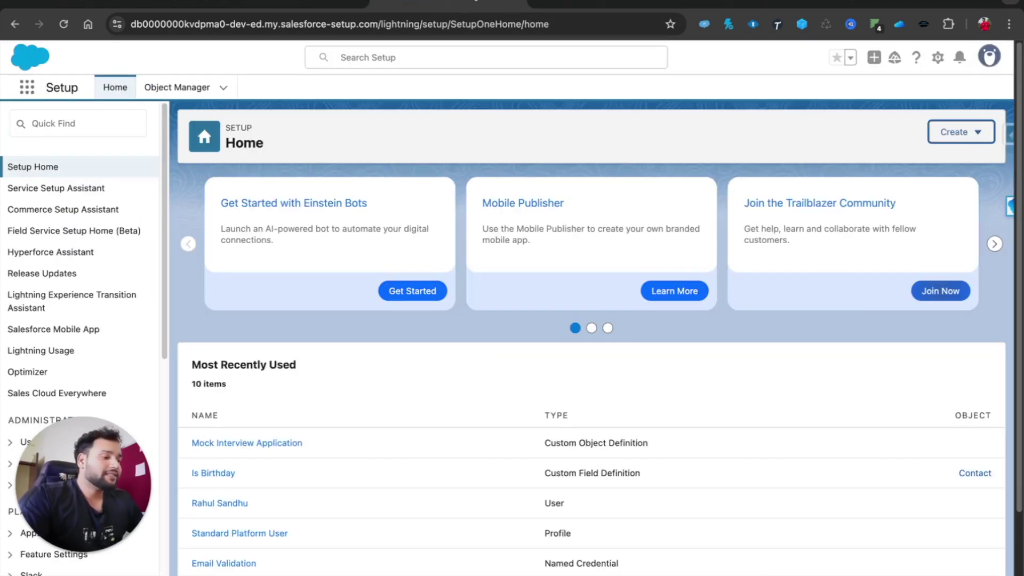
{"action": "left_click", "coordinate": [590, 7]}
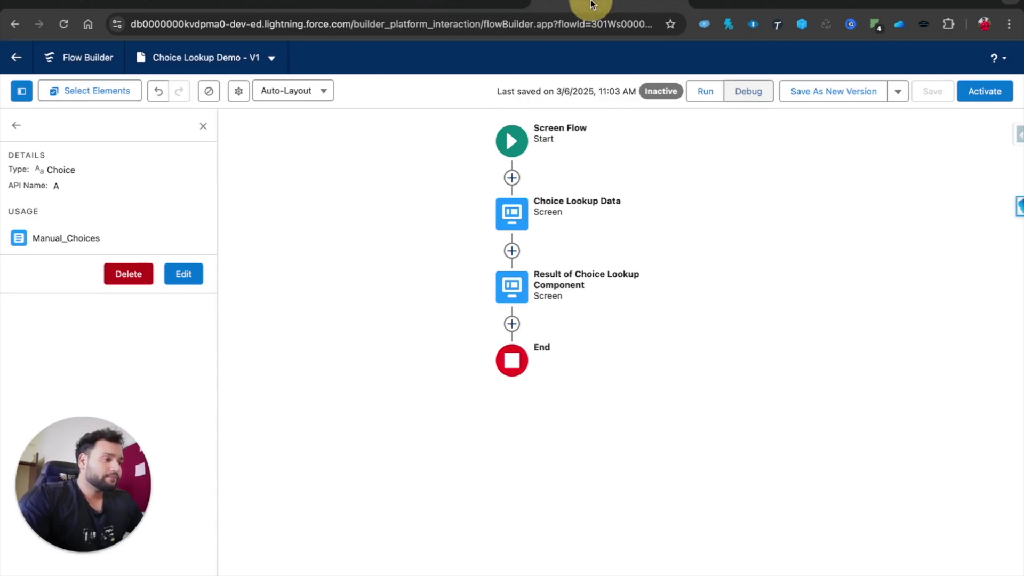
{"action": "double_click", "coordinate": [515, 288]}
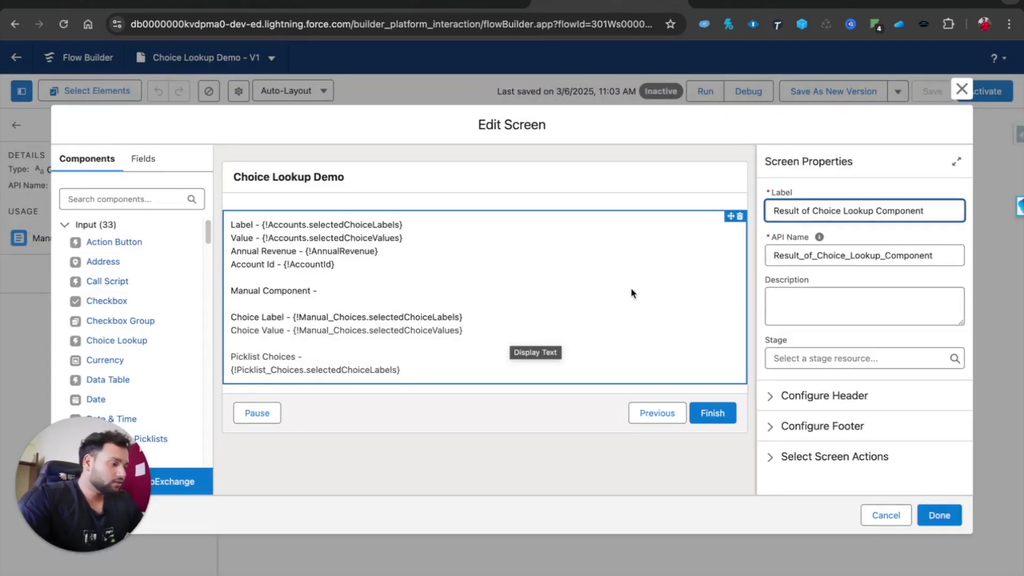
{"action": "left_click", "coordinate": [105, 196]}
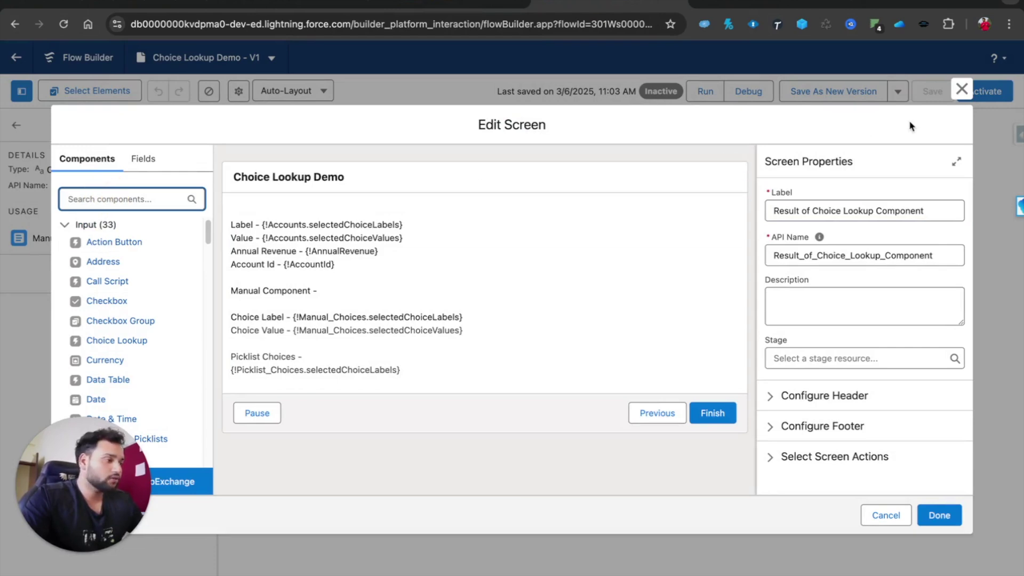
{"action": "left_click", "coordinate": [961, 89]}
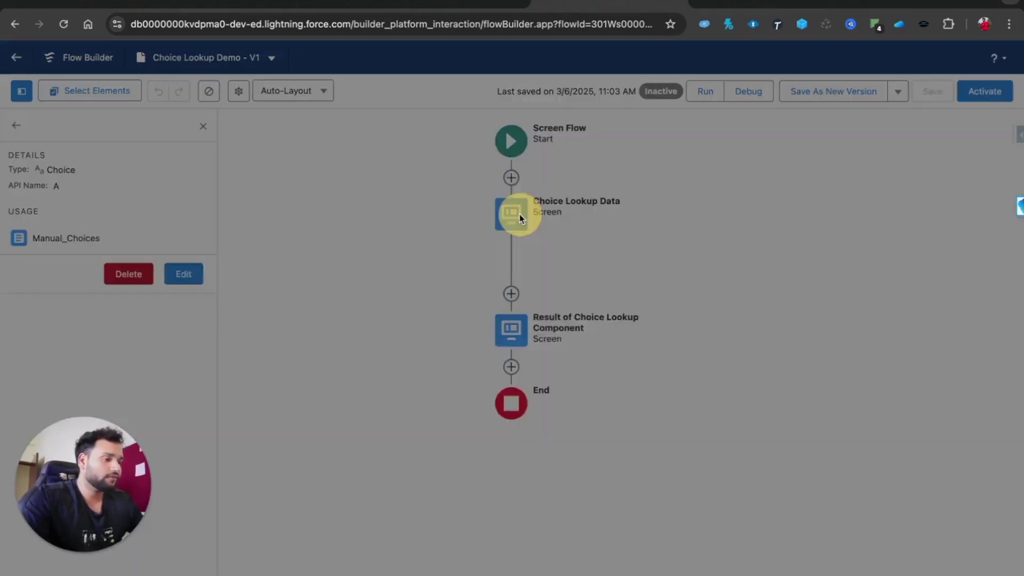
{"action": "double_click", "coordinate": [519, 214]}
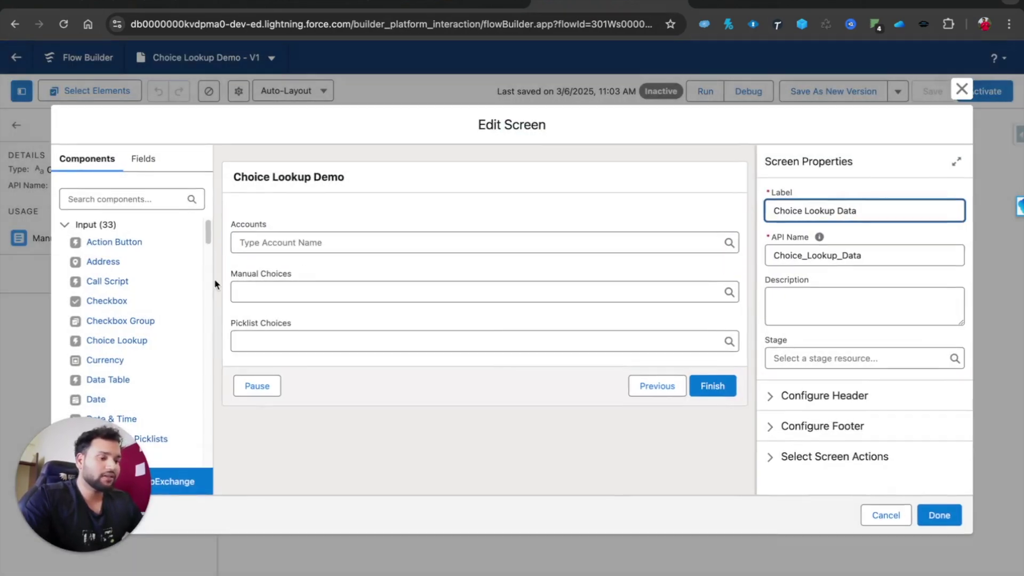
{"action": "left_click", "coordinate": [176, 199]}
{"action": "type", "text": "look"}
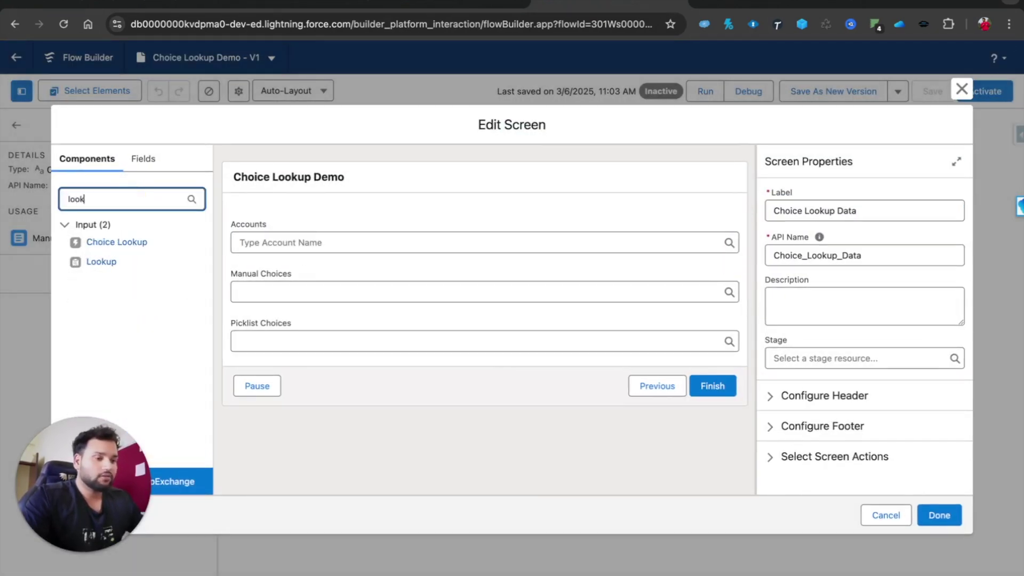
{"action": "left_click", "coordinate": [101, 261]}
{"action": "left_click", "coordinate": [740, 364]}
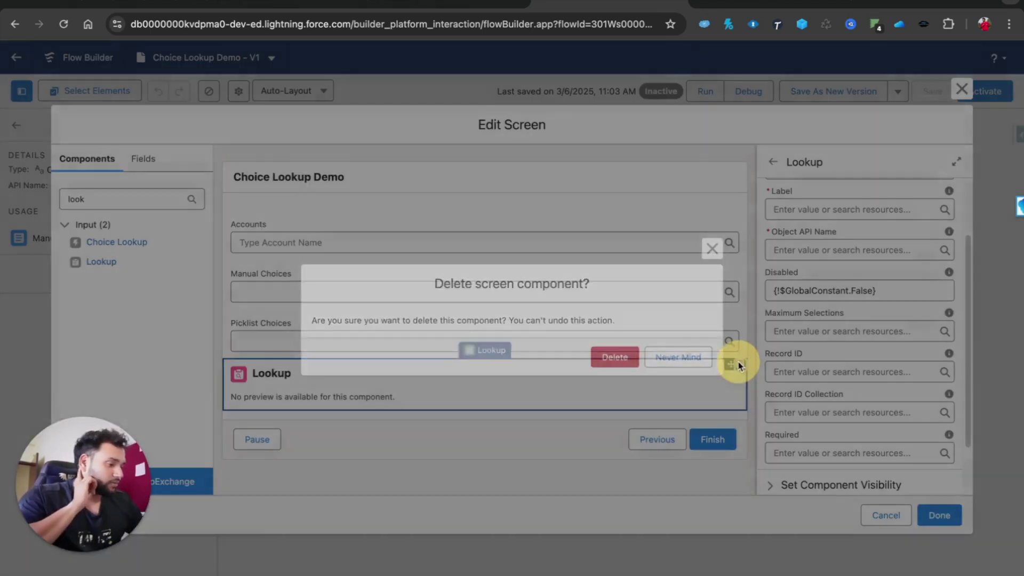
{"action": "left_click", "coordinate": [610, 357]}
Try to add a fourth Choice Lookup with a new Collection Choice Set resource to the Choice Lookup Data screen
{"action": "left_click_drag", "start_coordinate": [130, 244], "coordinate": [290, 336]}
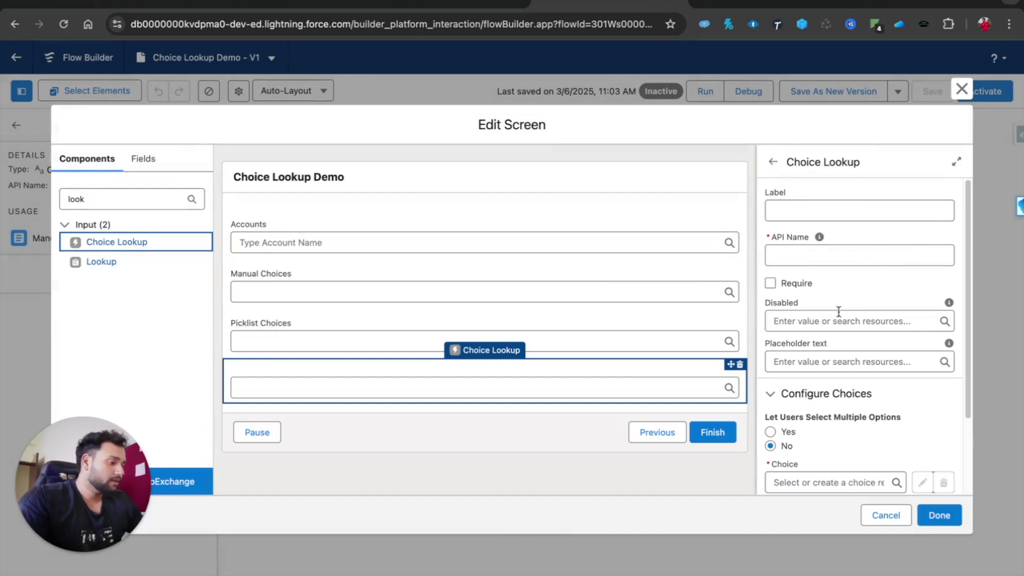
{"action": "scroll", "coordinate": [837, 312], "scroll_direction": "down", "scroll_amount": 2}
{"action": "left_click", "coordinate": [819, 400]}
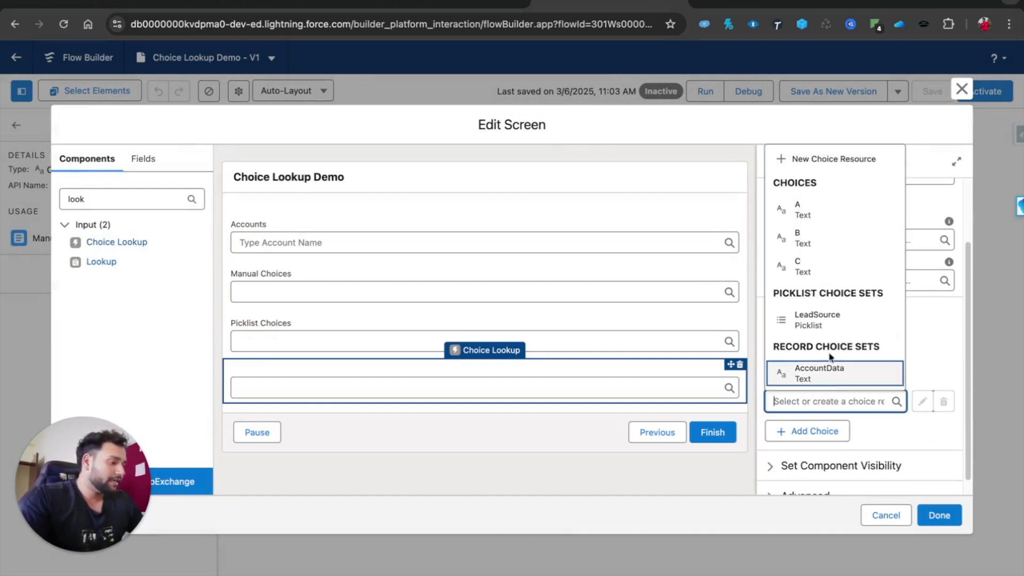
{"action": "left_click", "coordinate": [817, 158]}
{"action": "left_click", "coordinate": [486, 278]}
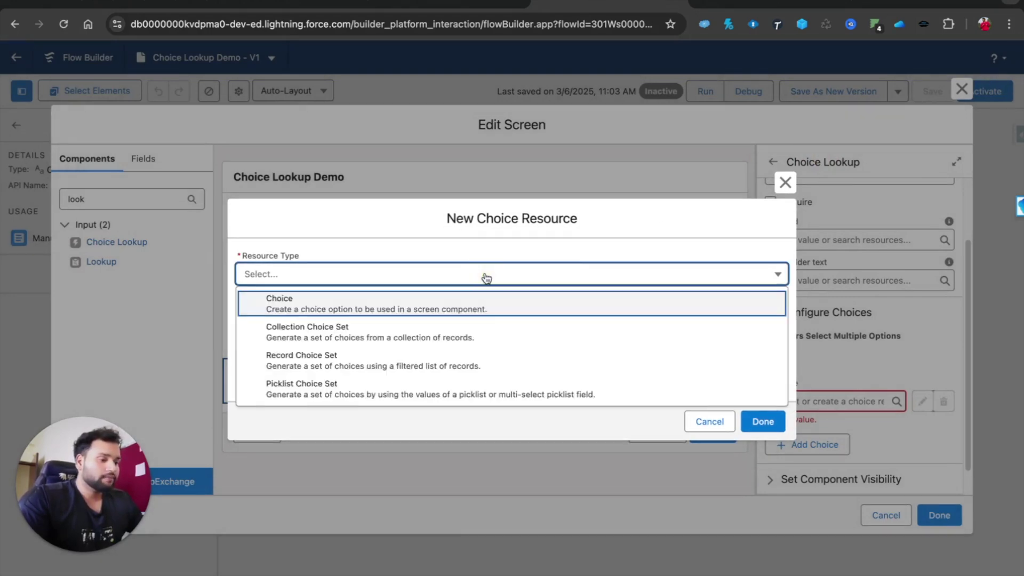
{"action": "left_click", "coordinate": [336, 335]}
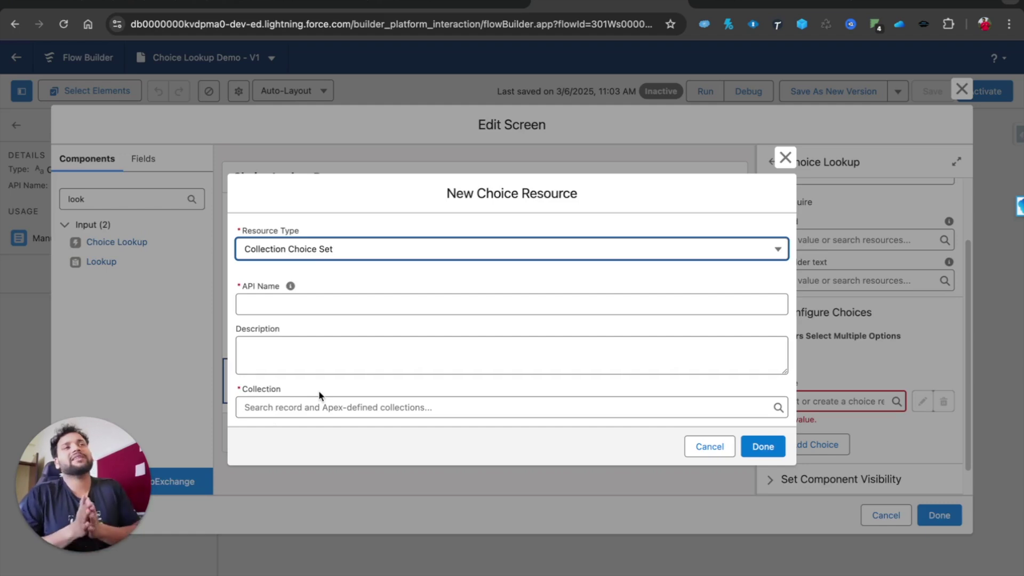
{"action": "left_click", "coordinate": [788, 157]}
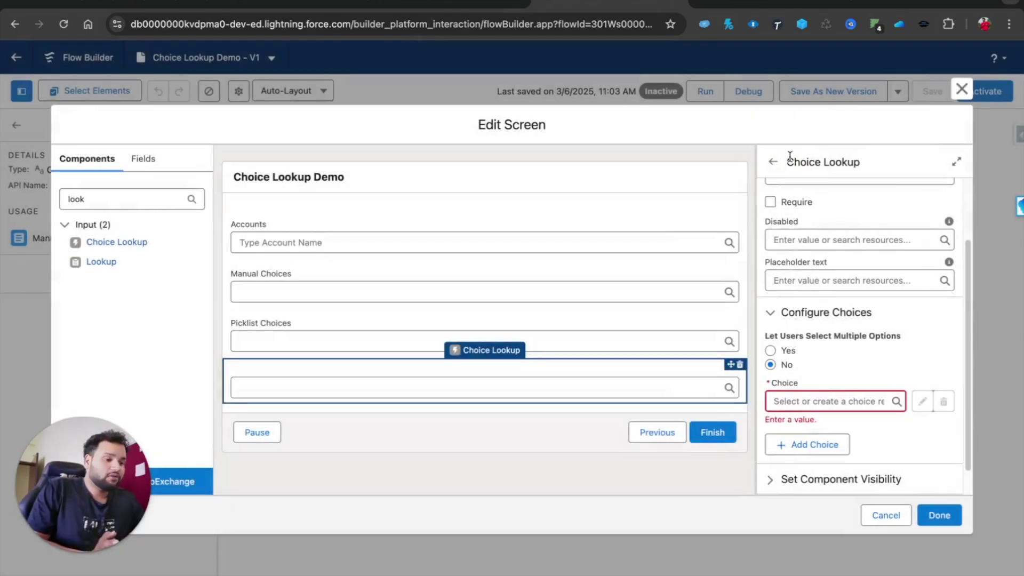
{"action": "left_click", "coordinate": [739, 365]}
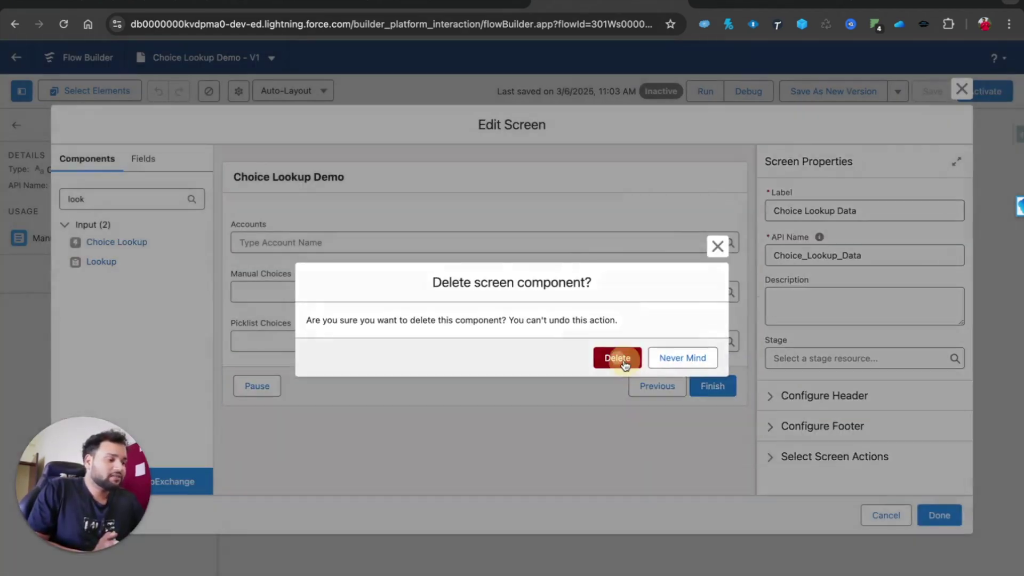
{"action": "left_click", "coordinate": [621, 359]}
{"action": "left_click", "coordinate": [939, 515]}
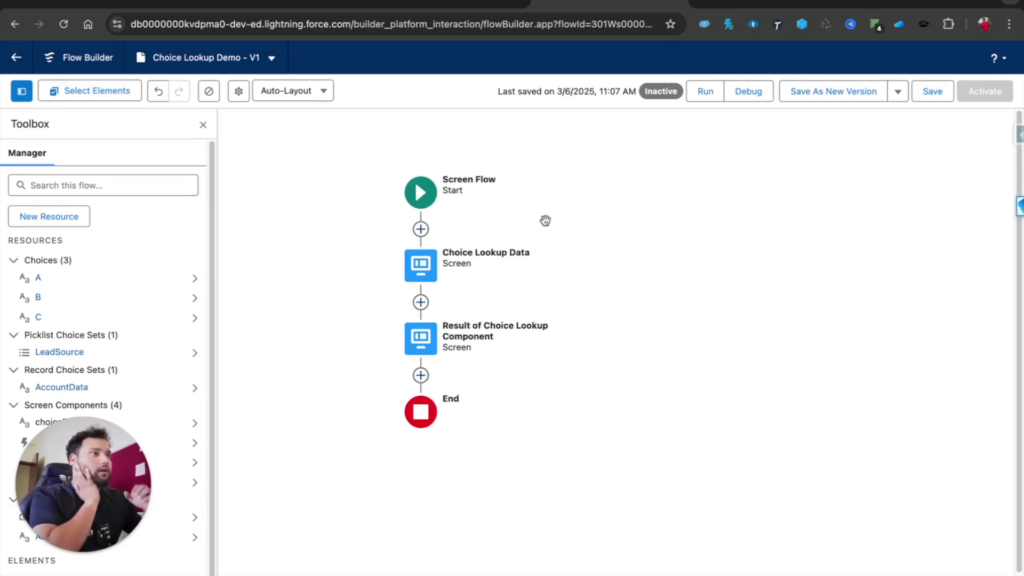
Add a Get Records element labelled Cases for the Case object between the flow start and the Choice Lookup Data screen
{"action": "left_click", "coordinate": [420, 228]}
{"action": "type", "text": "get"}
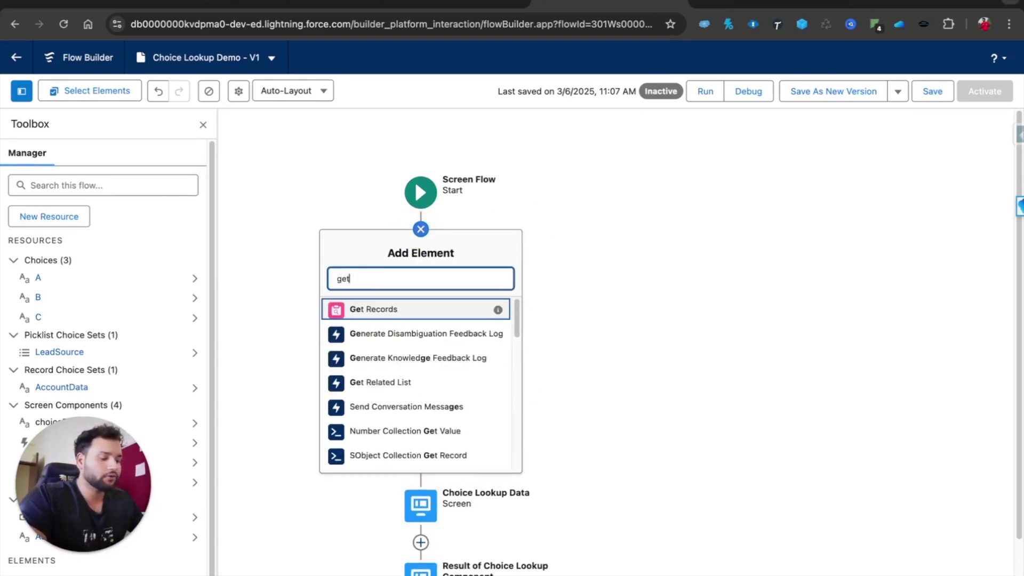
{"action": "left_click", "coordinate": [363, 308]}
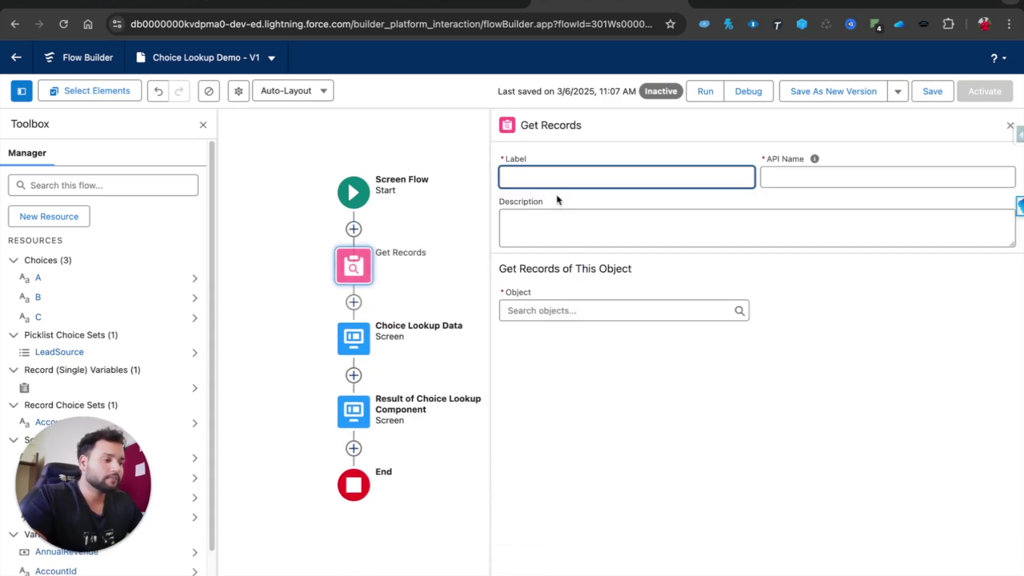
{"action": "type", "text": "Cases"}
{"action": "left_click", "coordinate": [592, 311]}
{"action": "type", "text": "case"}
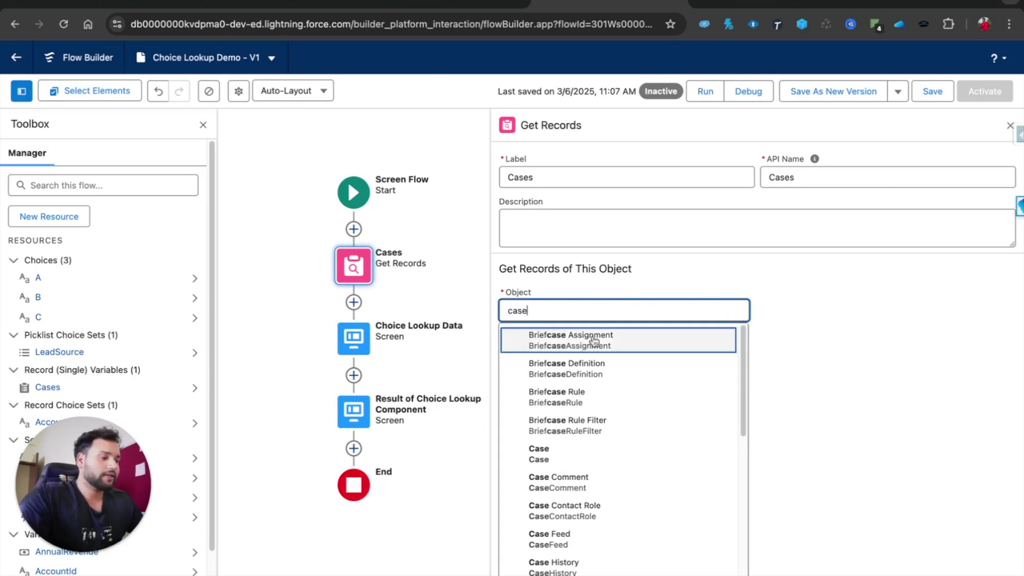
{"action": "left_click", "coordinate": [573, 448]}
Filter the Case records with the condition IsClosed Equals False
{"action": "left_click", "coordinate": [572, 443]}
{"action": "type", "text": "is"}
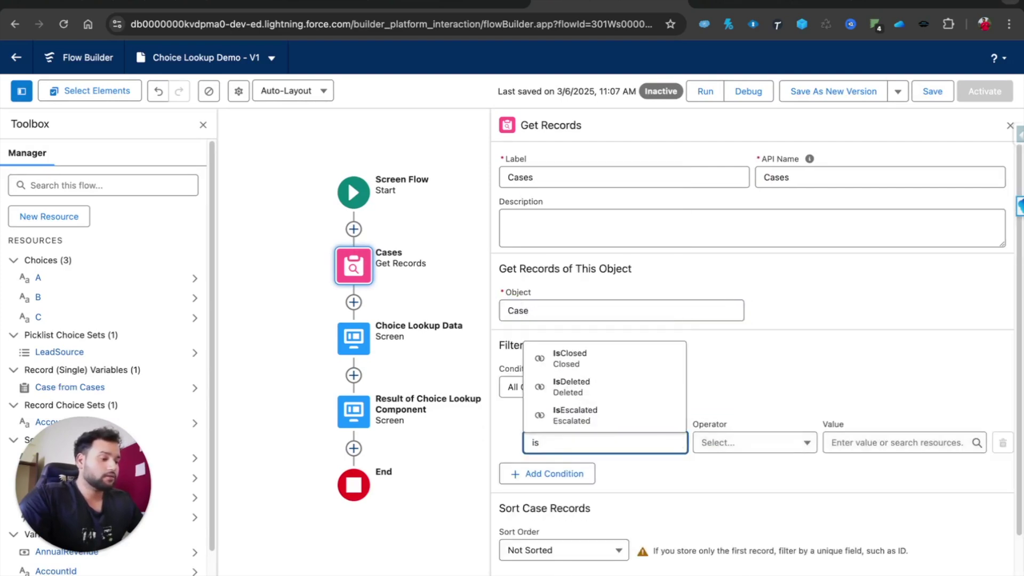
{"action": "left_click", "coordinate": [567, 358]}
{"action": "left_click", "coordinate": [851, 443]}
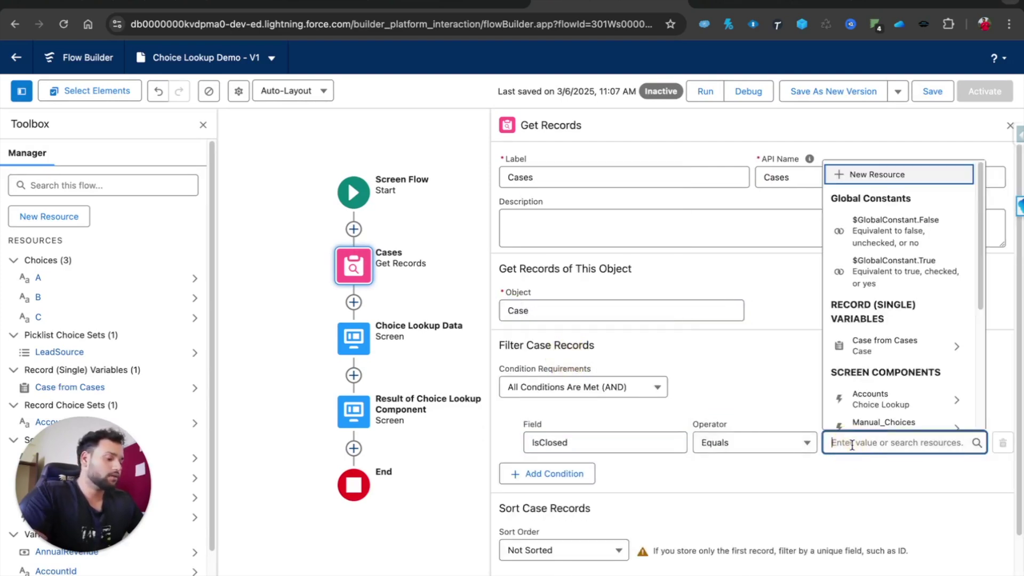
{"action": "type", "text": "false"}
{"action": "left_click", "coordinate": [831, 392]}
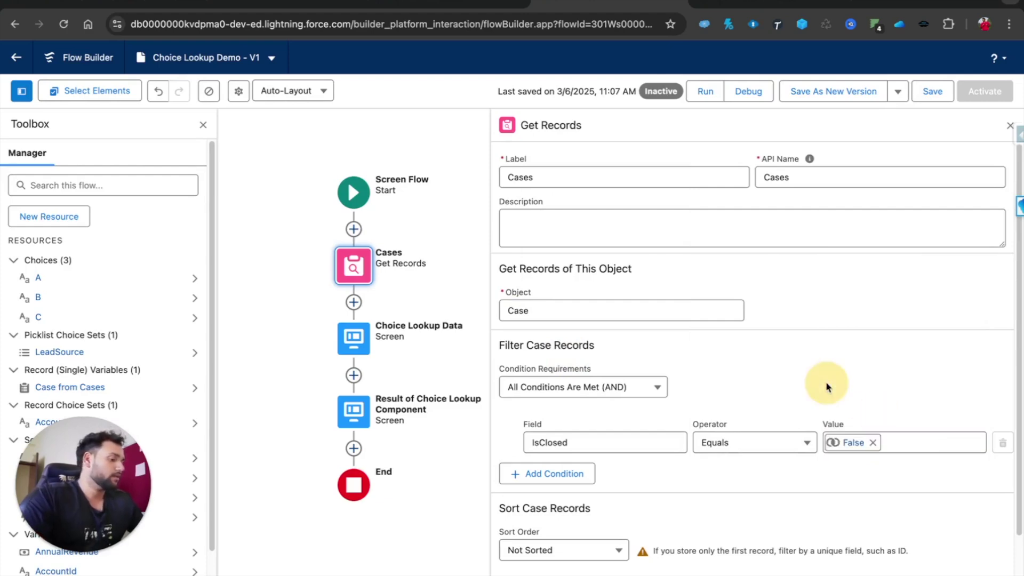
Set the Cases element to store all records and close its settings
{"action": "scroll", "coordinate": [827, 386], "scroll_direction": "down", "scroll_amount": 2}
{"action": "left_click", "coordinate": [507, 544]}
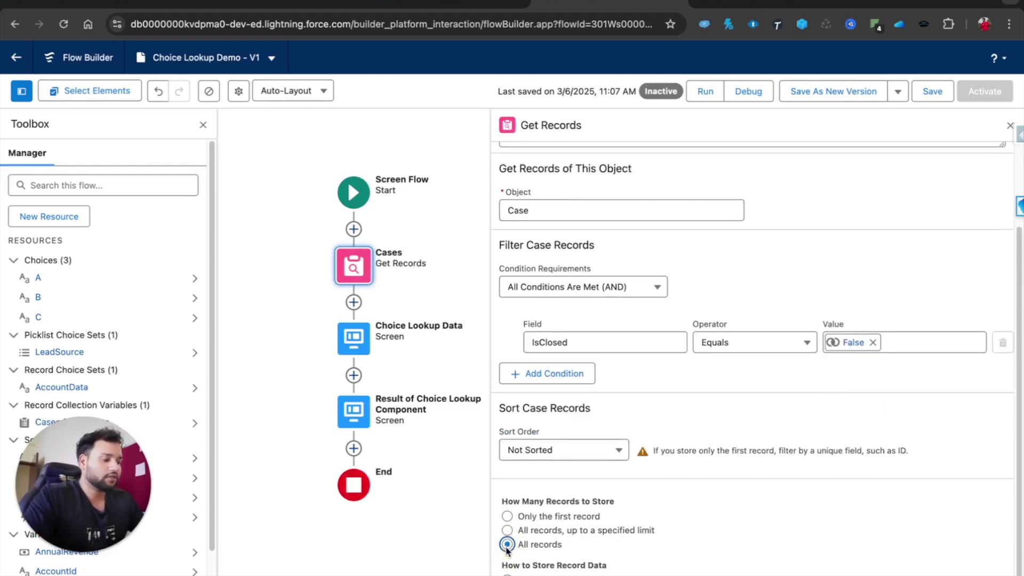
{"action": "left_click", "coordinate": [422, 263]}
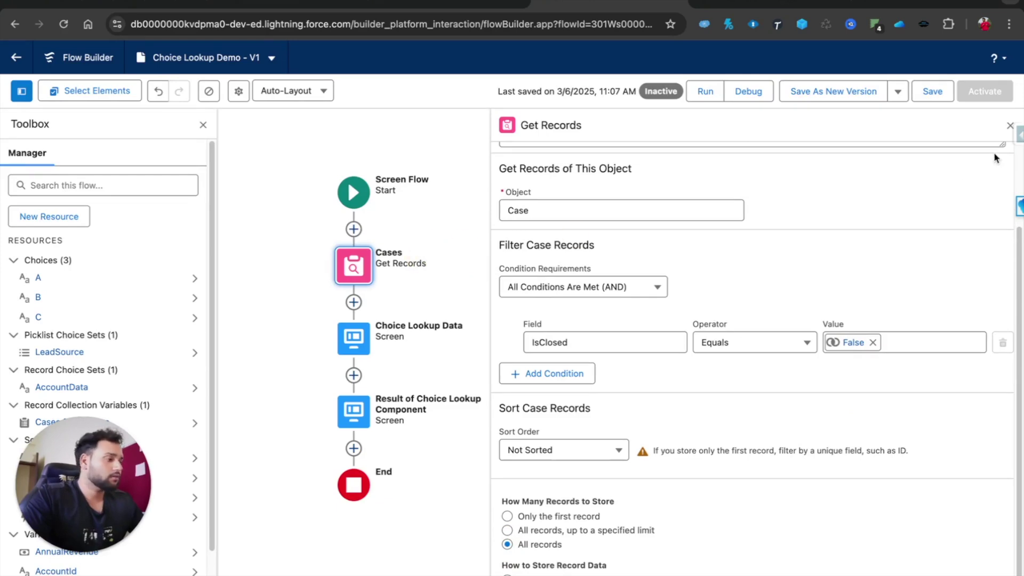
{"action": "left_click", "coordinate": [1008, 126]}
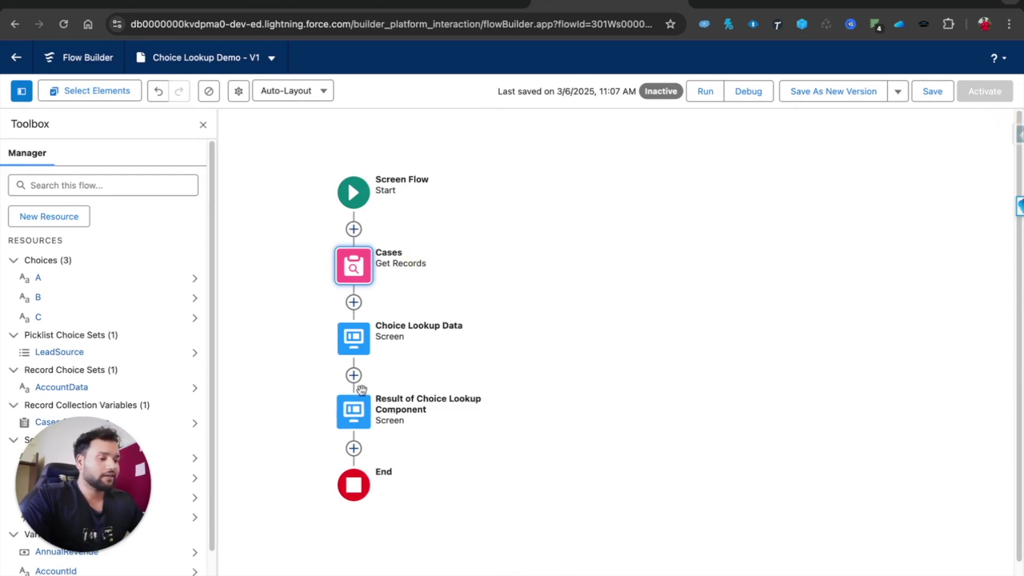
Add a Choice Lookup labelled Collection Choice with API name Collection_Choice below Picklist Choices on the Choice Lookup Data screen
{"action": "double_click", "coordinate": [354, 339]}
{"action": "left_click", "coordinate": [772, 212]}
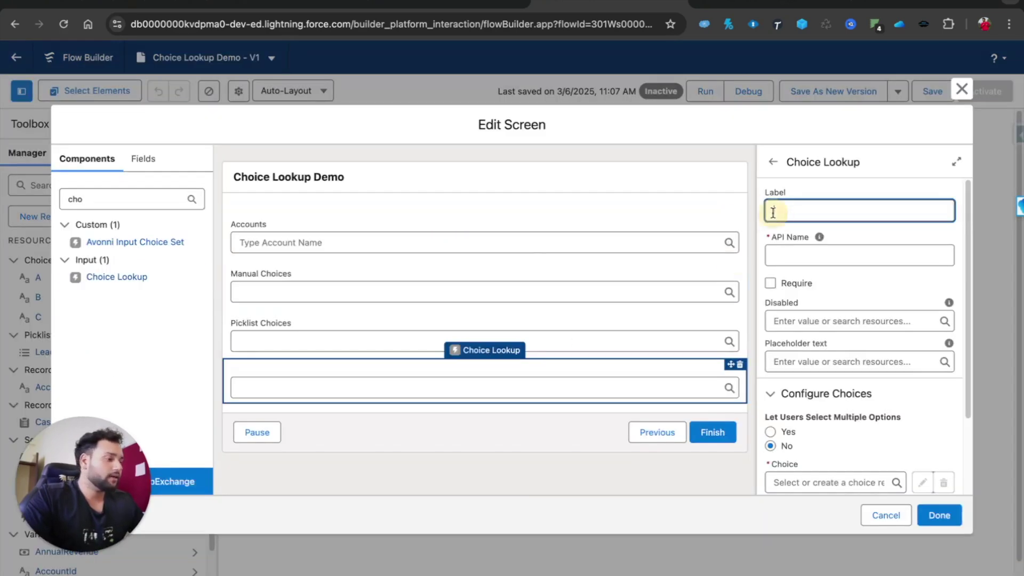
{"action": "type", "text": "Collection Choice"}
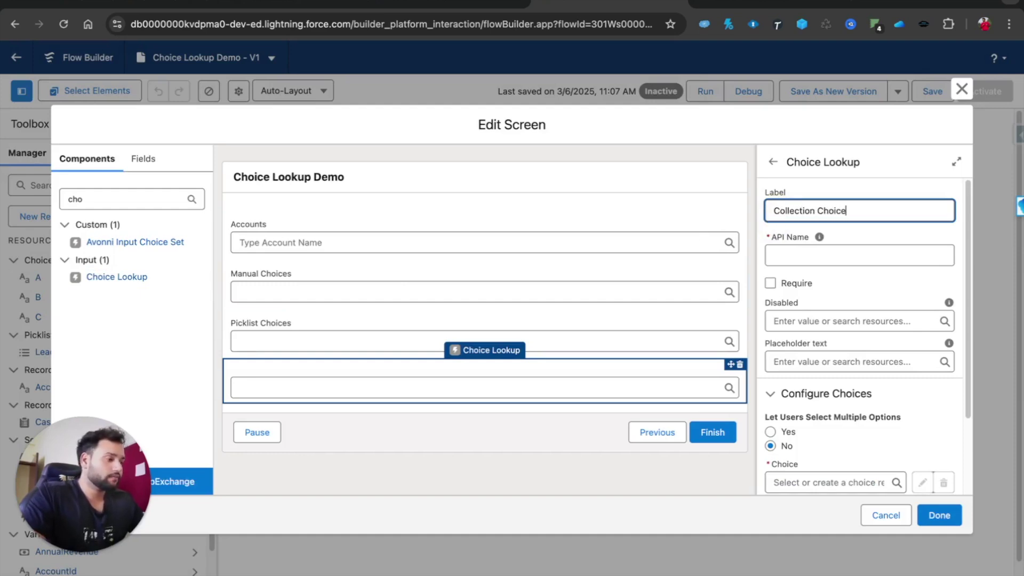
{"action": "left_click", "coordinate": [790, 253]}
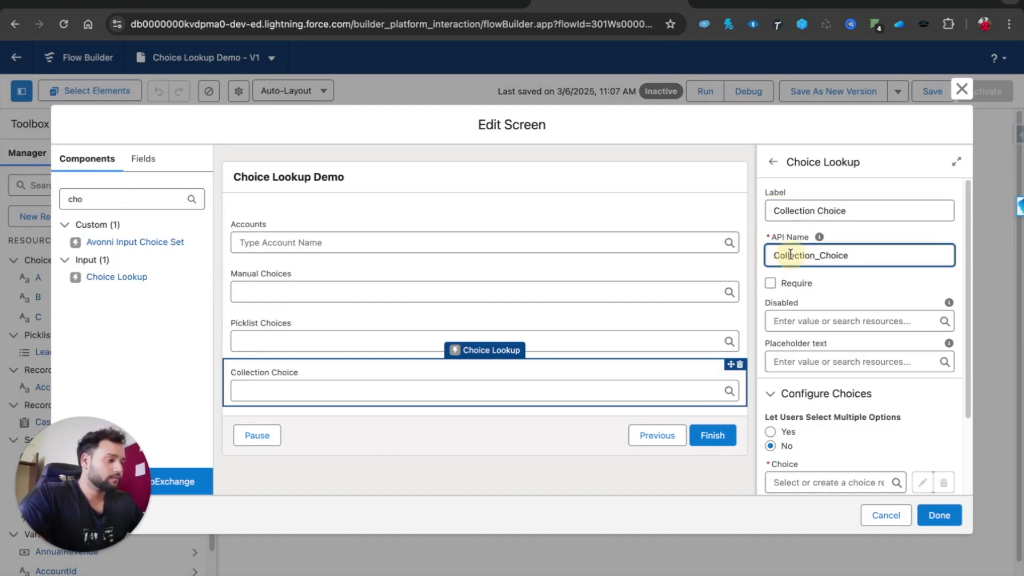
Create a Collection Choice Set named casesCollection for the Collection Choice lookup, using the Cases record collection
{"action": "scroll", "coordinate": [798, 424], "scroll_direction": "down", "scroll_amount": 2}
{"action": "left_click", "coordinate": [800, 404]}
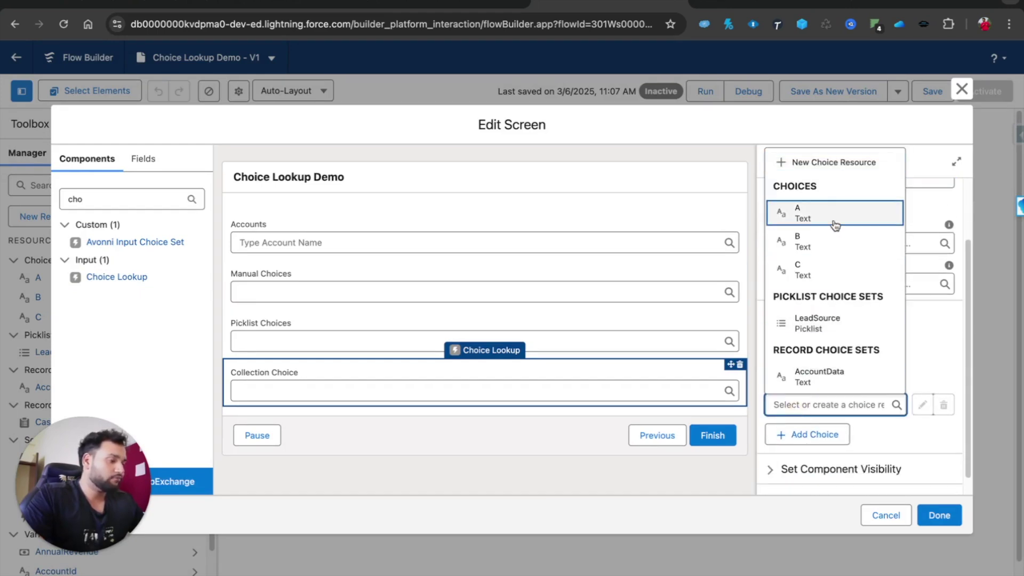
{"action": "left_click", "coordinate": [817, 165]}
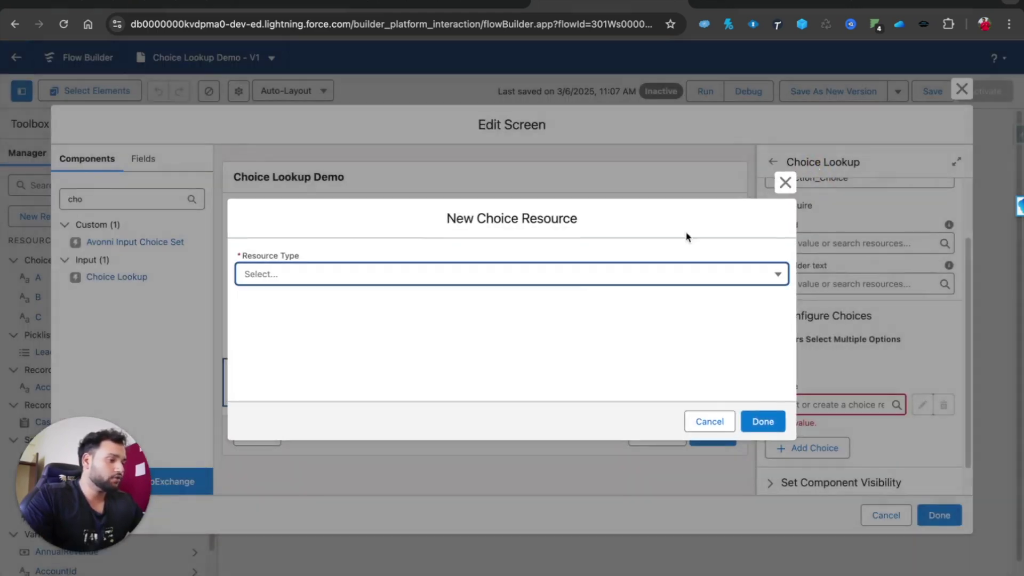
{"action": "left_click", "coordinate": [417, 277]}
{"action": "left_click", "coordinate": [332, 334]}
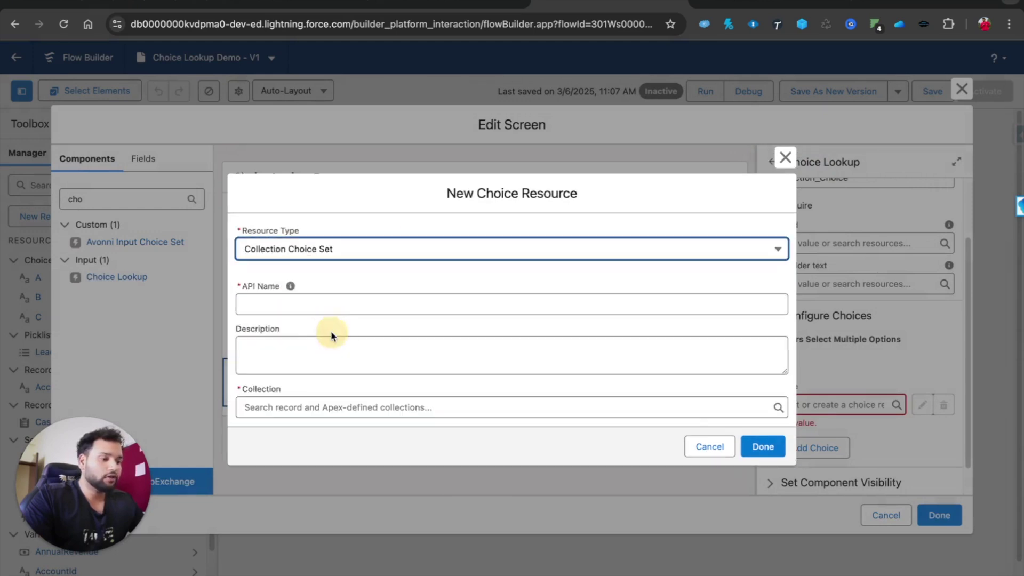
{"action": "left_click", "coordinate": [285, 307]}
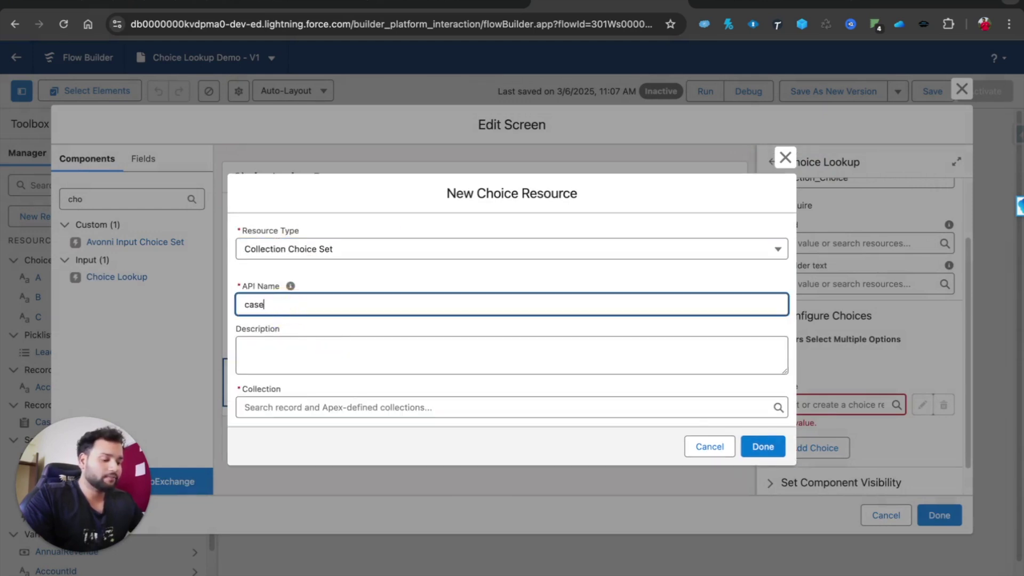
{"action": "type", "text": "casesCollection"}
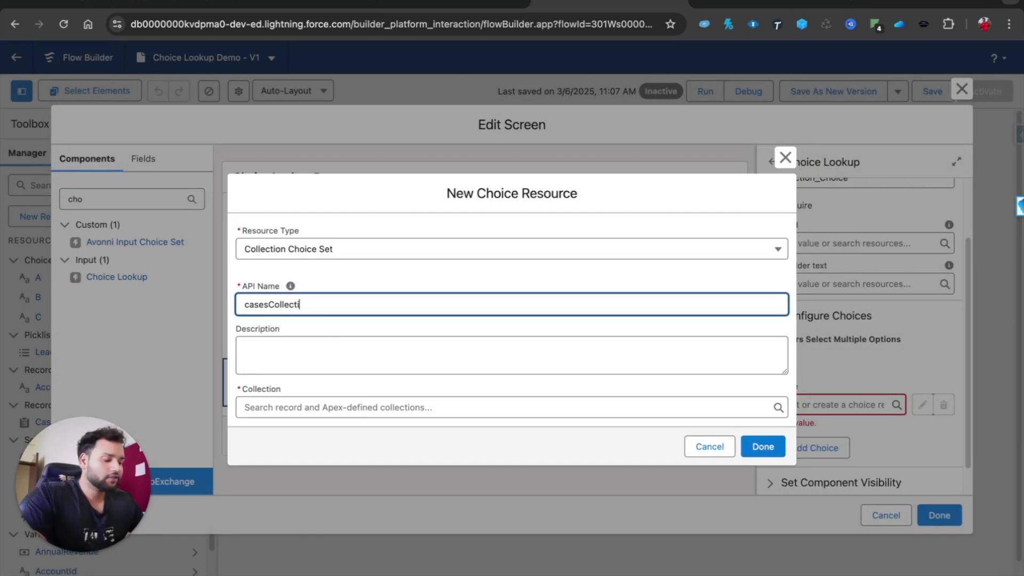
{"action": "left_click", "coordinate": [271, 405]}
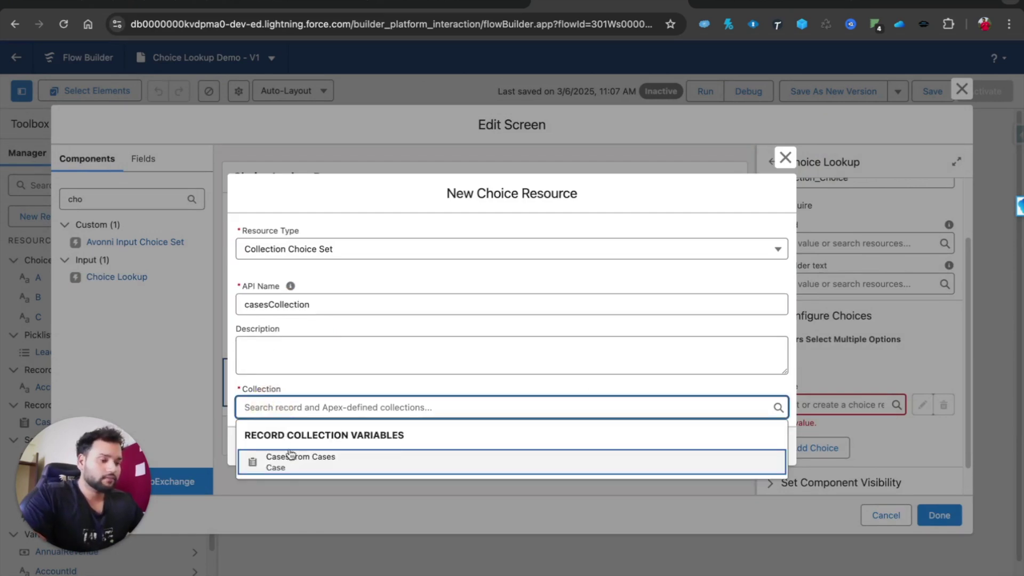
{"action": "left_click", "coordinate": [287, 467]}
Use the CaseNumber field as the choice label of casesCollection
{"action": "left_click", "coordinate": [392, 410]}
{"action": "left_click", "coordinate": [301, 430]}
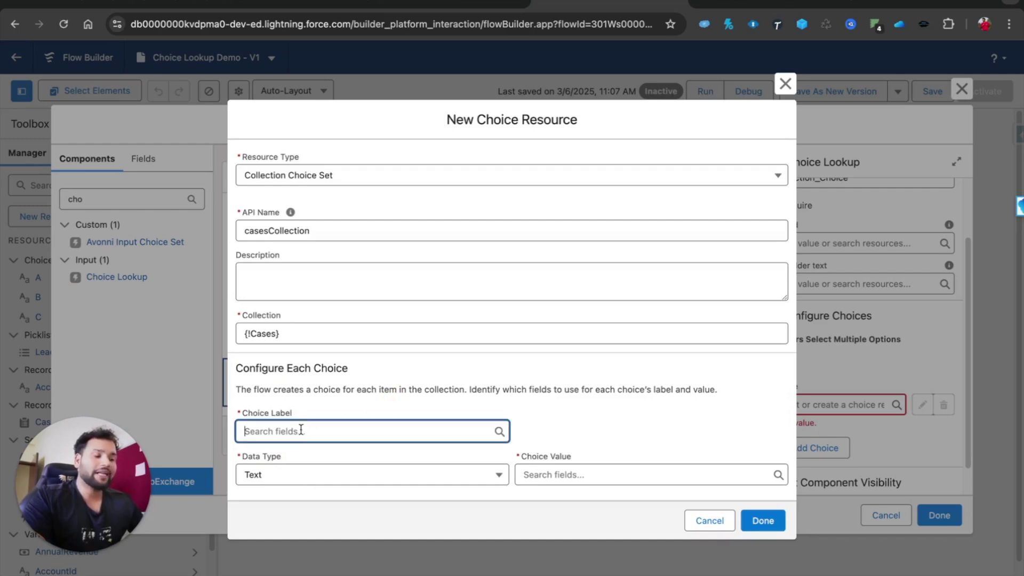
{"action": "type", "text": "name"}
{"action": "key", "text": "BackSpace"}
{"action": "key", "text": "BackSpace"}
{"action": "key", "text": "BackSpace"}
{"action": "key", "text": "BackSpace"}
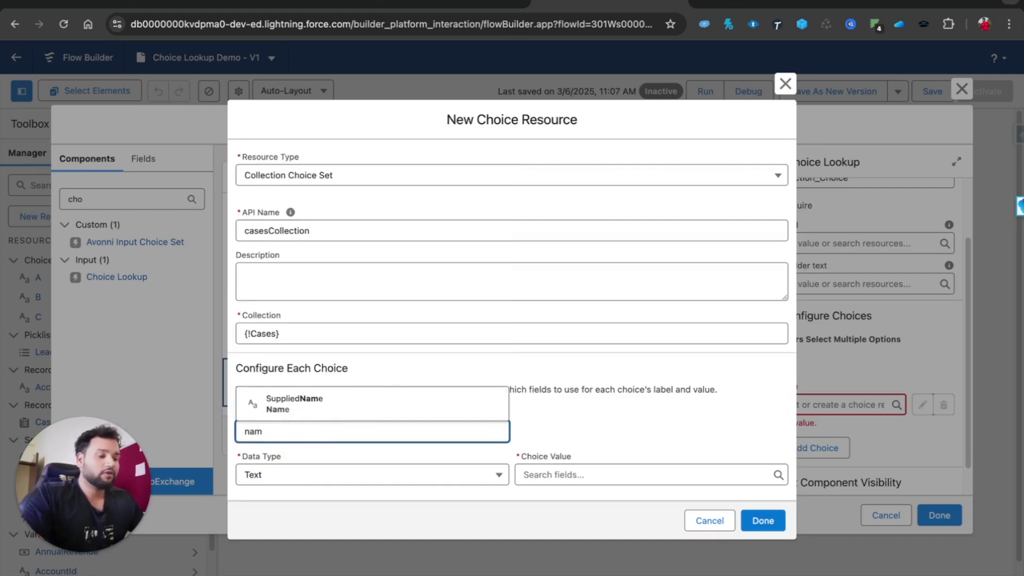
{"action": "type", "text": "Numb"}
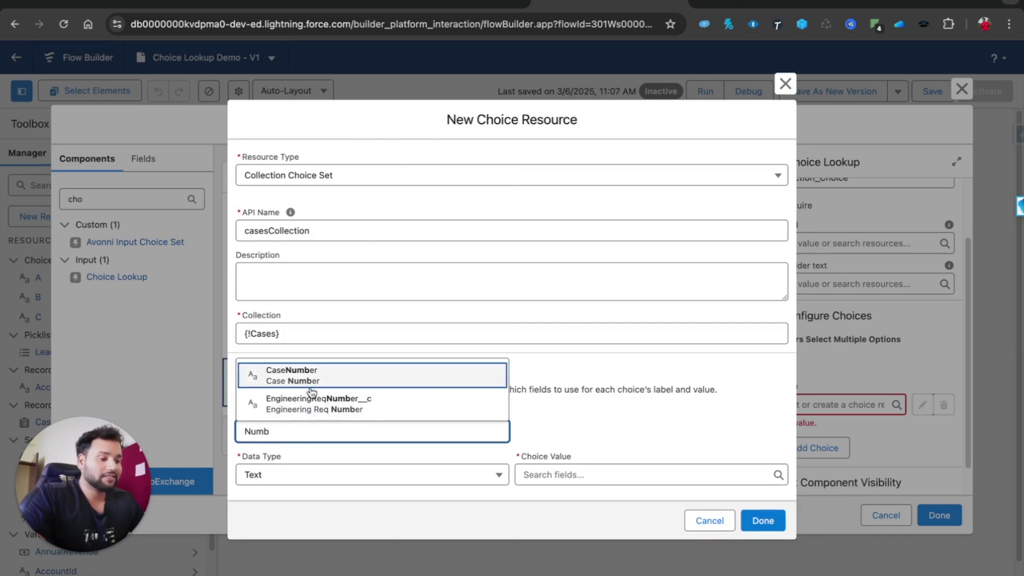
{"action": "left_click", "coordinate": [298, 375]}
Use the Id field as the choice value of casesCollection and finish creating the resource
{"action": "left_click", "coordinate": [536, 477]}
{"action": "type", "text": "Id"}
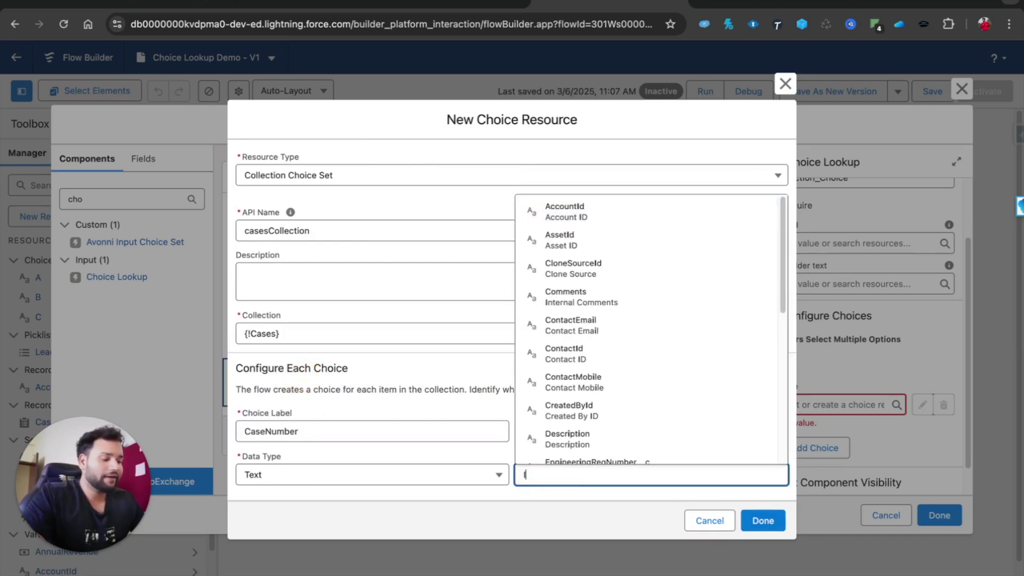
{"action": "left_click", "coordinate": [486, 449]}
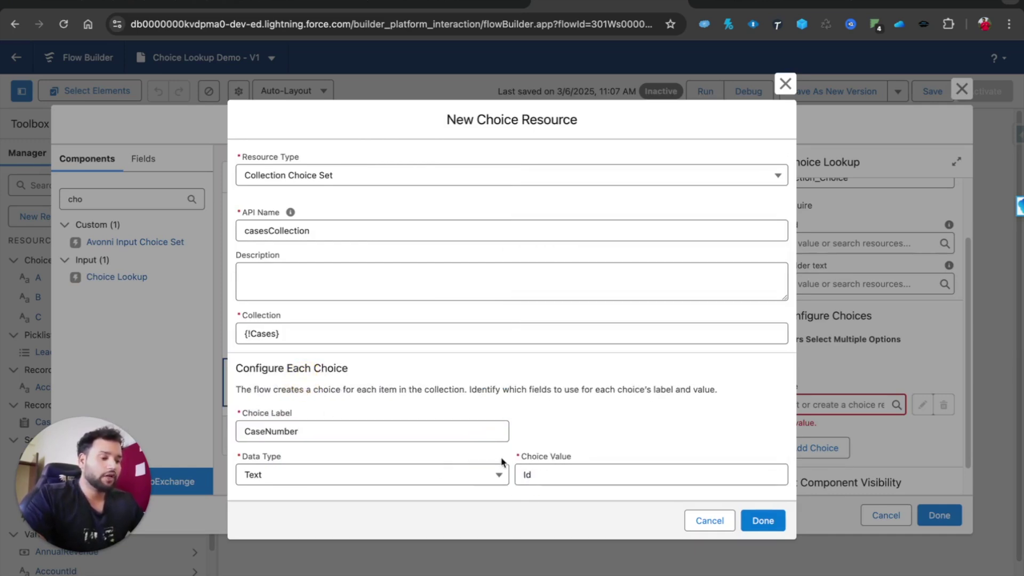
{"action": "left_click", "coordinate": [767, 524]}
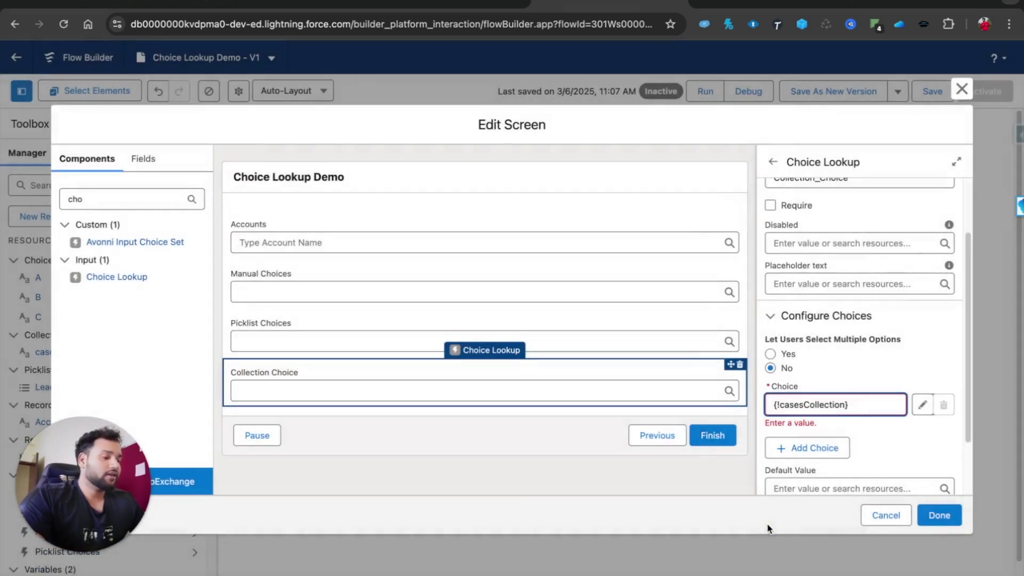
Apply the Choice Lookup Data screen changes, then save the flow and open it in debug
{"action": "left_click", "coordinate": [938, 514]}
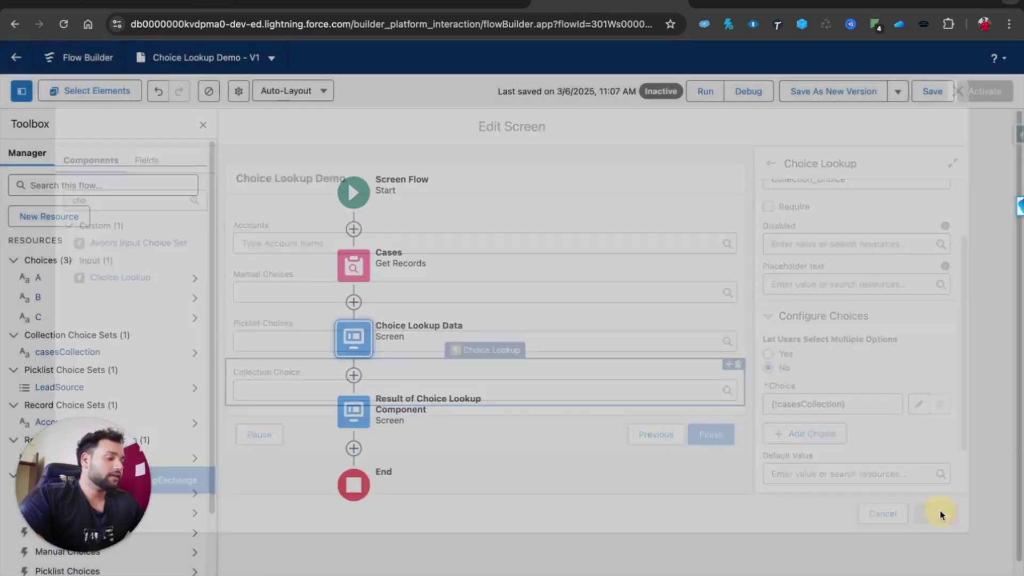
{"action": "left_click", "coordinate": [932, 98]}
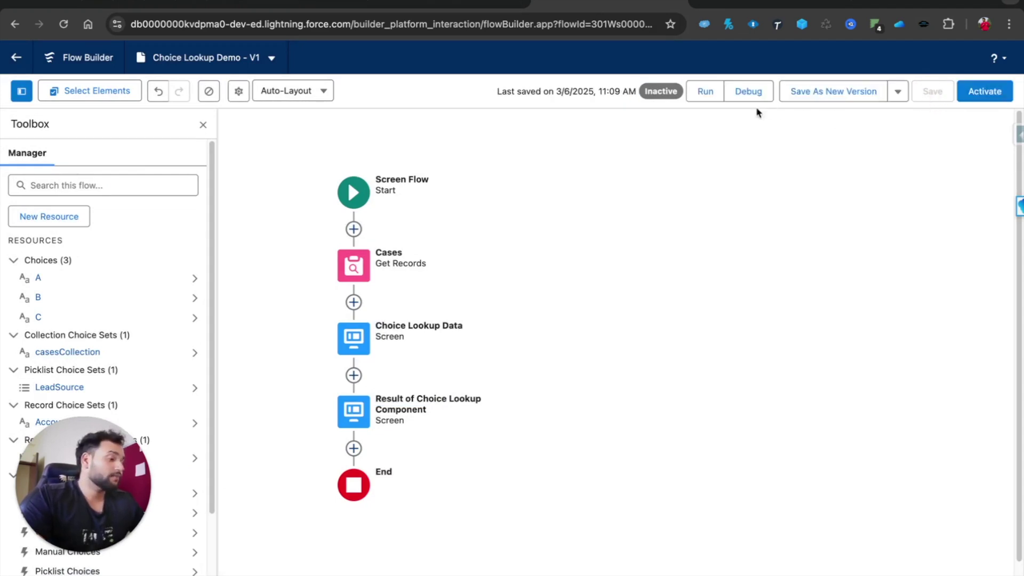
{"action": "left_click", "coordinate": [746, 92]}
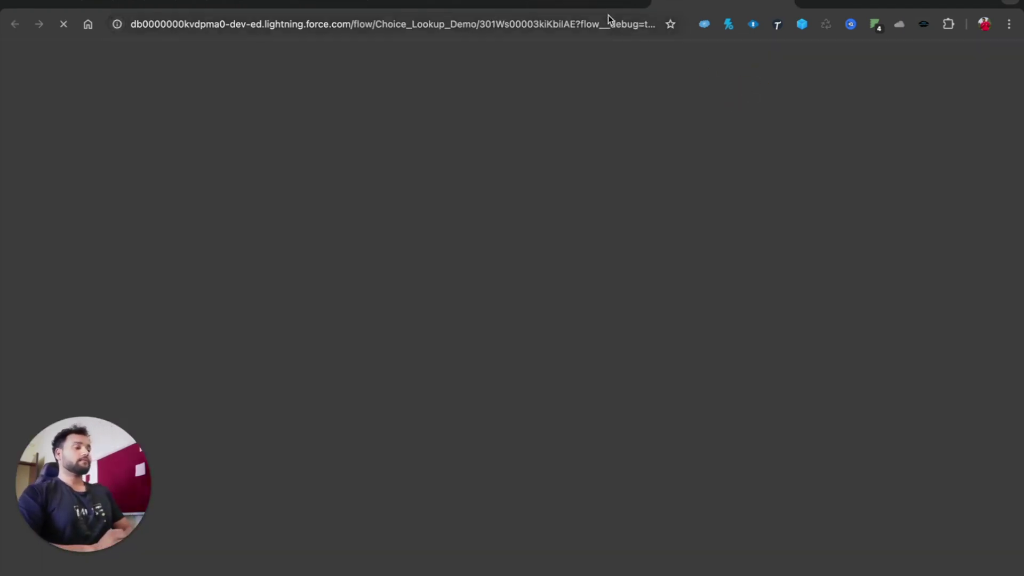
Back in the flow builder, add the lines "Collection Choice -", "Label -" and "Value -" to the result screen's choiceDATA display text
{"action": "left_click", "coordinate": [581, 7]}
{"action": "double_click", "coordinate": [355, 411]}
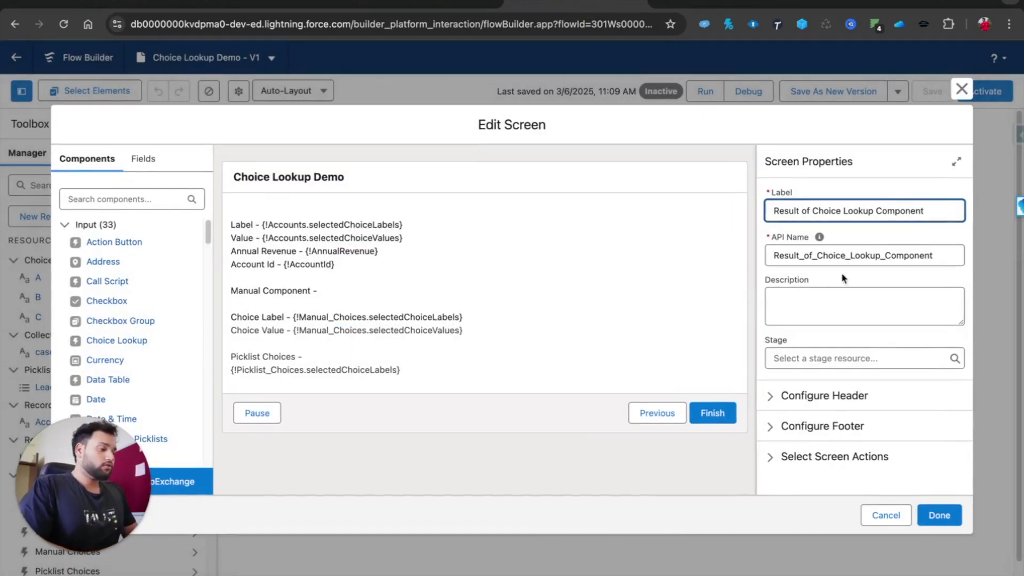
{"action": "left_click", "coordinate": [456, 321]}
{"action": "scroll", "coordinate": [862, 392], "scroll_direction": "down", "scroll_amount": 3}
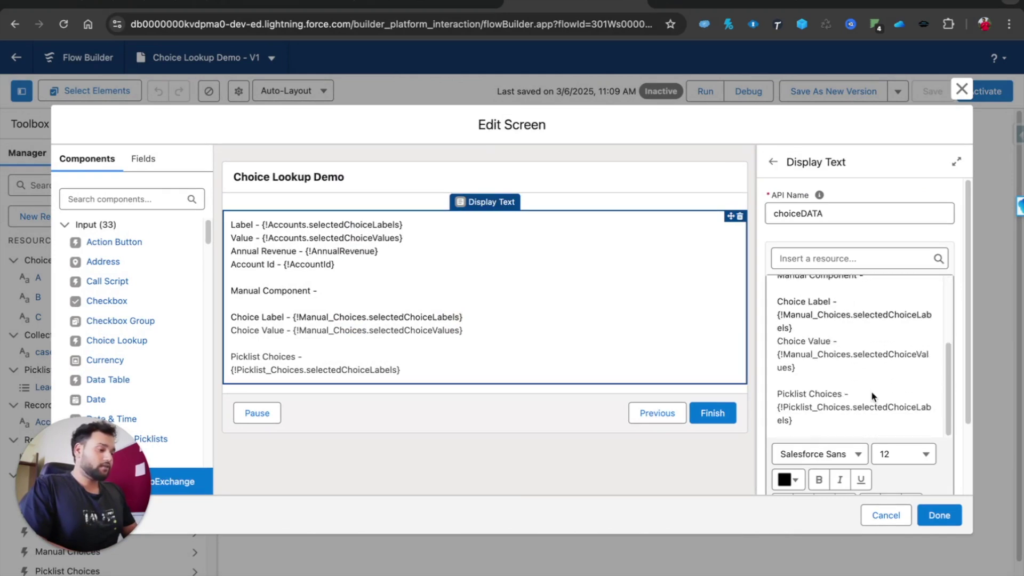
{"action": "left_click", "coordinate": [810, 429]}
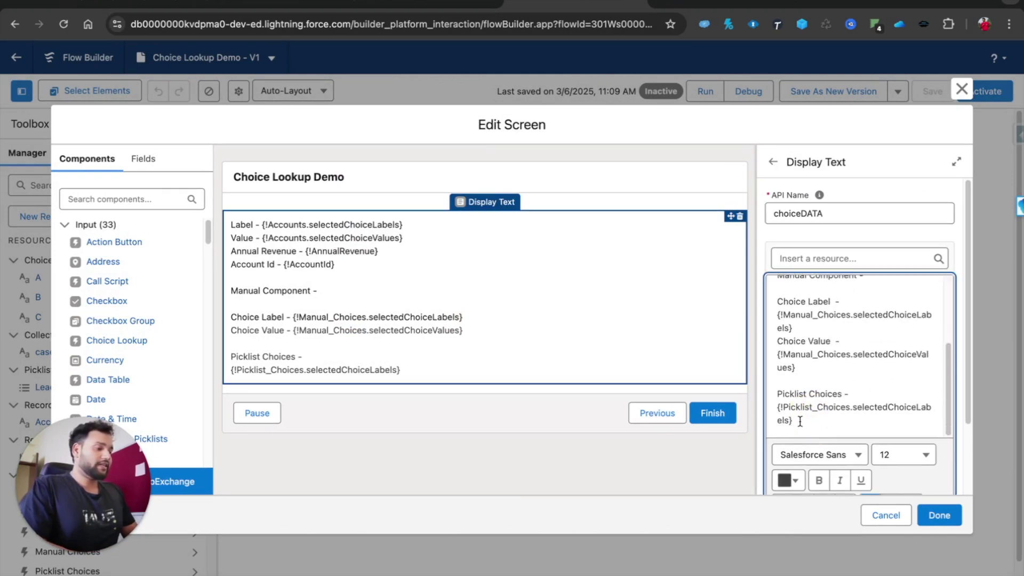
{"action": "key", "text": "Return"}
{"action": "key", "text": "Return"}
{"action": "type", "text": "Collection Choice"}
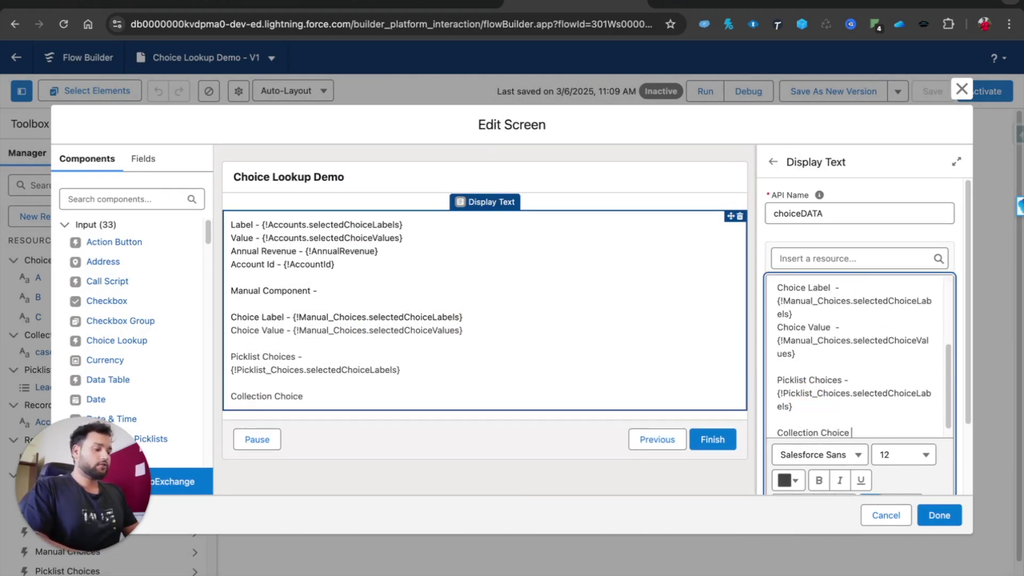
{"action": "type", "text": " -"}
{"action": "key", "text": "Return"}
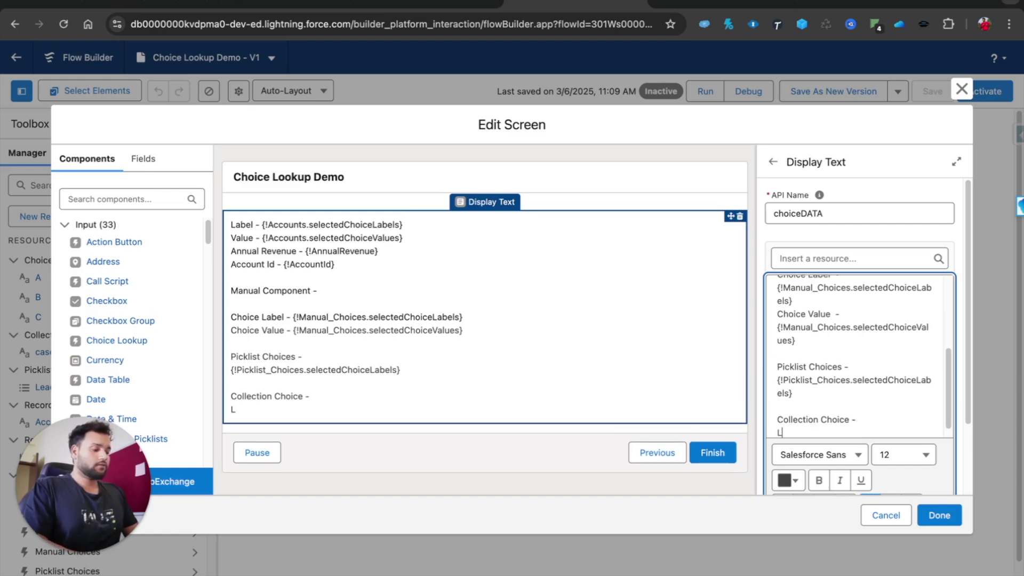
{"action": "type", "text": "Label -"}
{"action": "key", "text": "Return"}
{"action": "type", "text": "Value -"}
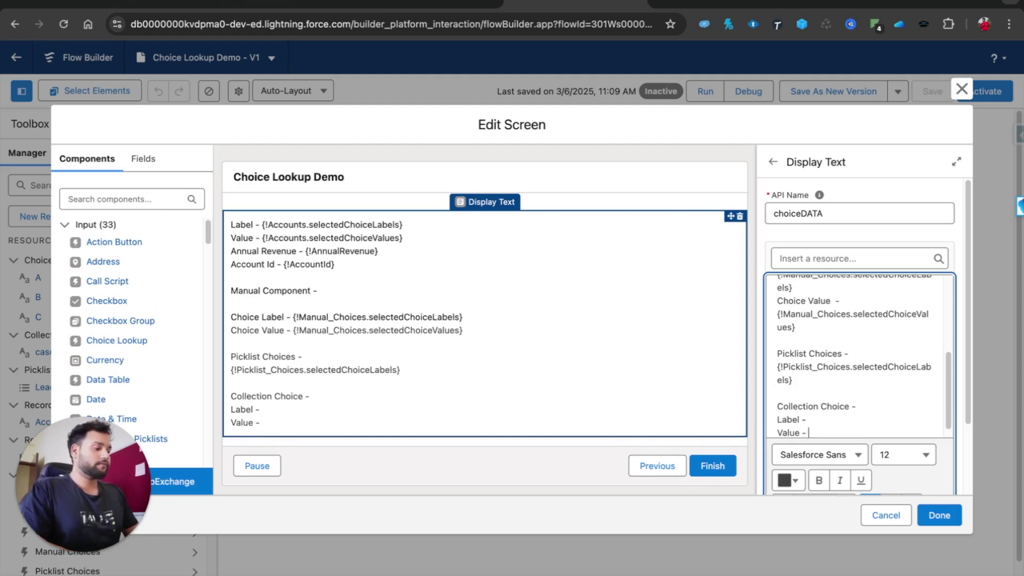
Insert the Collection_Choice selectedChoiceLabels resource after "Label -" in the collection choice section of the display text
{"action": "left_click", "coordinate": [816, 258]}
{"action": "scroll", "coordinate": [824, 415], "scroll_direction": "down", "scroll_amount": 2}
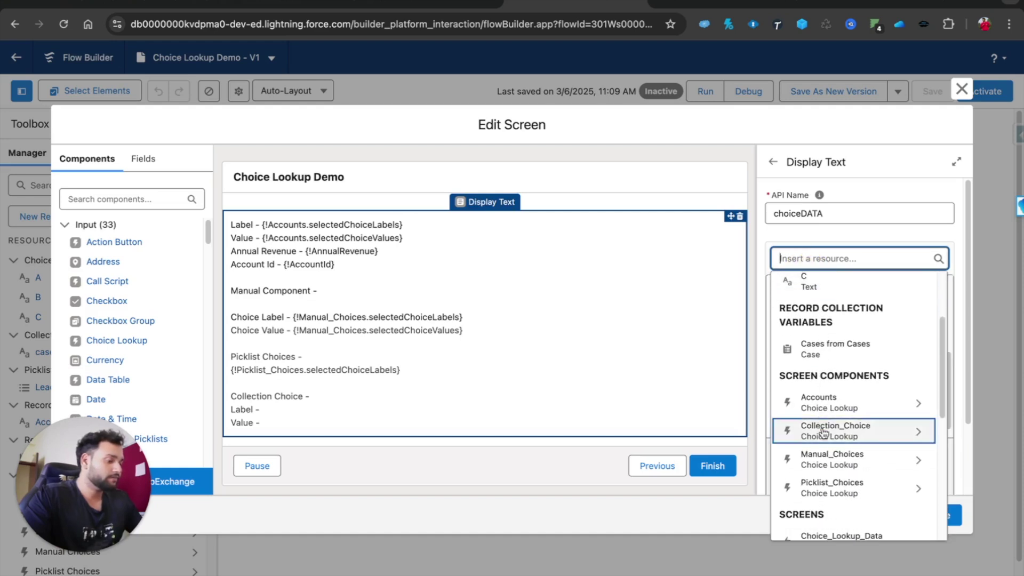
{"action": "left_click", "coordinate": [867, 430]}
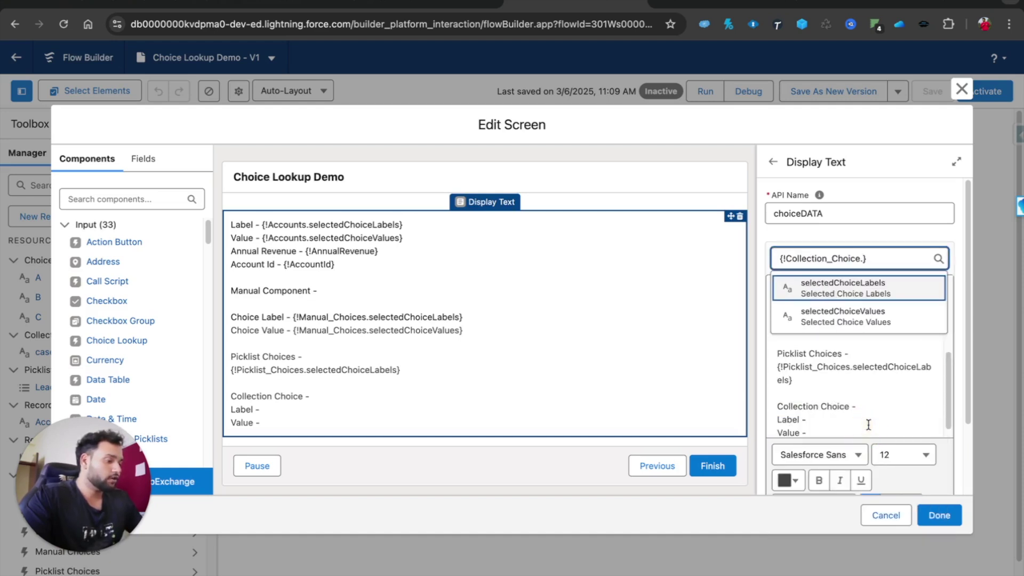
{"action": "left_click", "coordinate": [844, 288]}
{"action": "scroll", "coordinate": [837, 379], "scroll_direction": "down", "scroll_amount": 1}
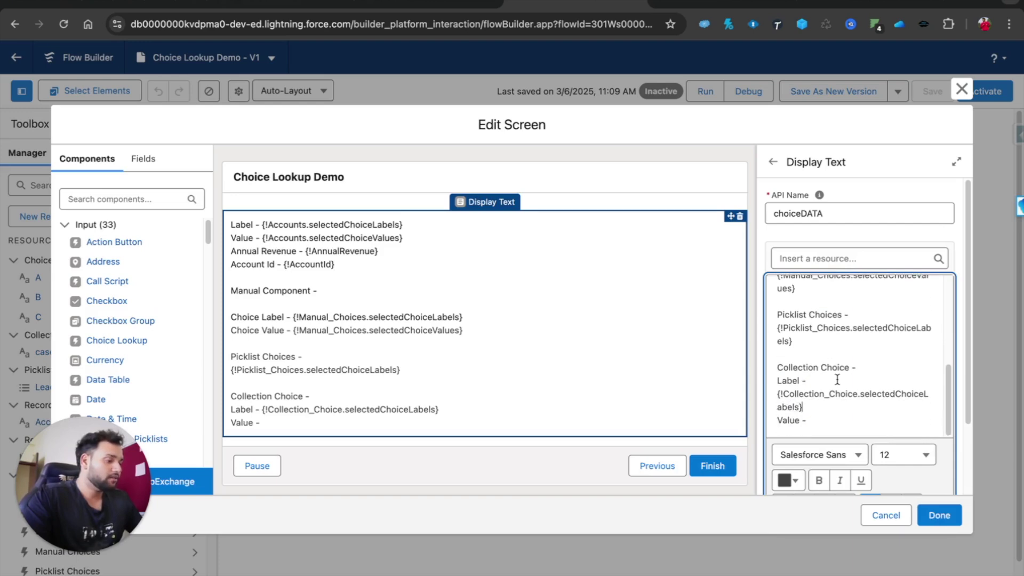
Insert the Collection_Choice selectedChoiceValues resource after the last "Value -" and close the result screen's settings
{"action": "left_click", "coordinate": [819, 420]}
{"action": "left_click", "coordinate": [806, 253]}
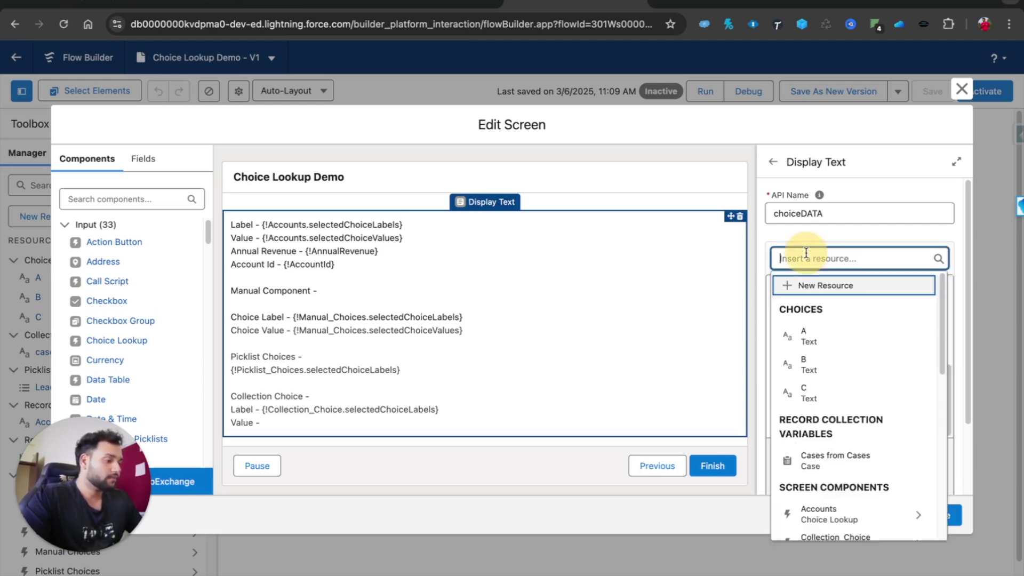
{"action": "type", "text": "coll"}
{"action": "left_click", "coordinate": [834, 313]}
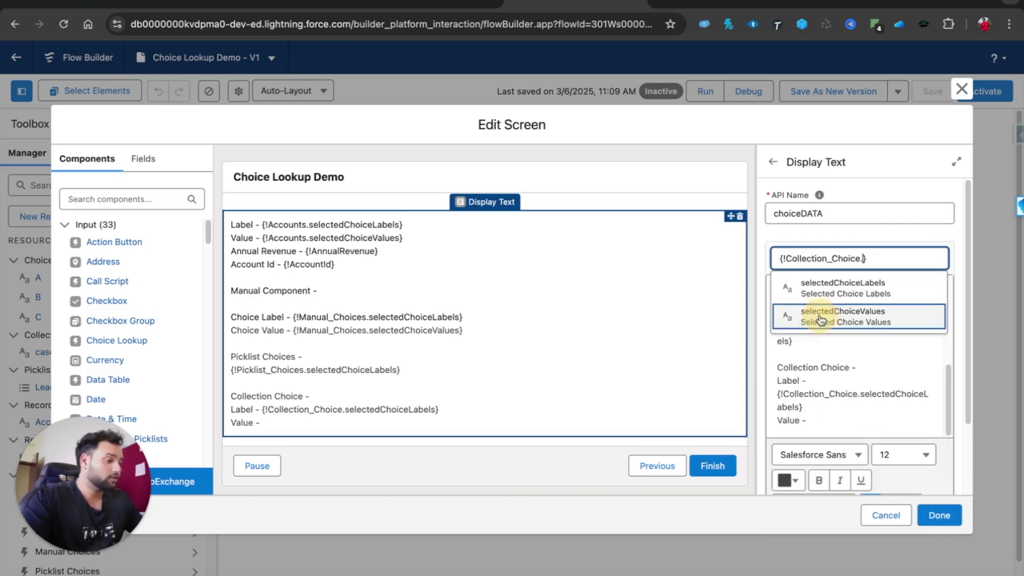
{"action": "left_click", "coordinate": [823, 317]}
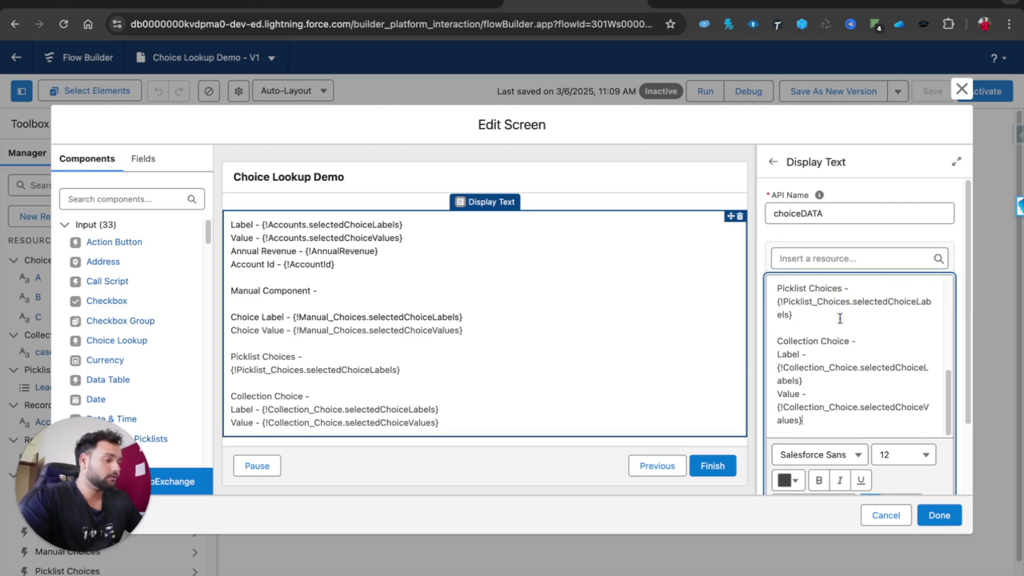
{"action": "left_click", "coordinate": [939, 514]}
Review the Collection Choice component's settings on the Choice Lookup Data screen and close the screen
{"action": "left_click", "coordinate": [352, 338]}
{"action": "left_click", "coordinate": [352, 471]}
{"action": "left_click", "coordinate": [345, 379]}
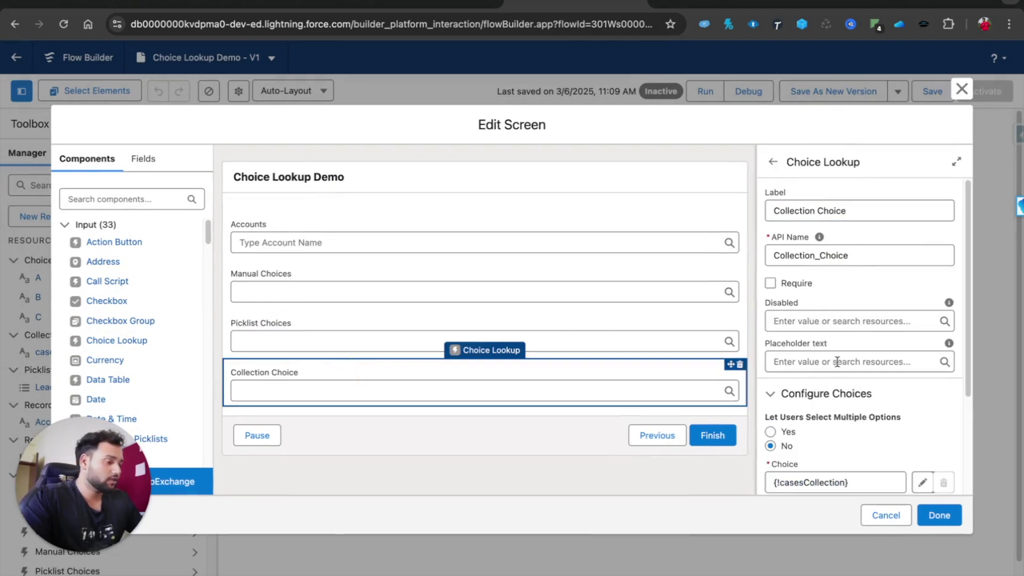
{"action": "left_click", "coordinate": [938, 515]}
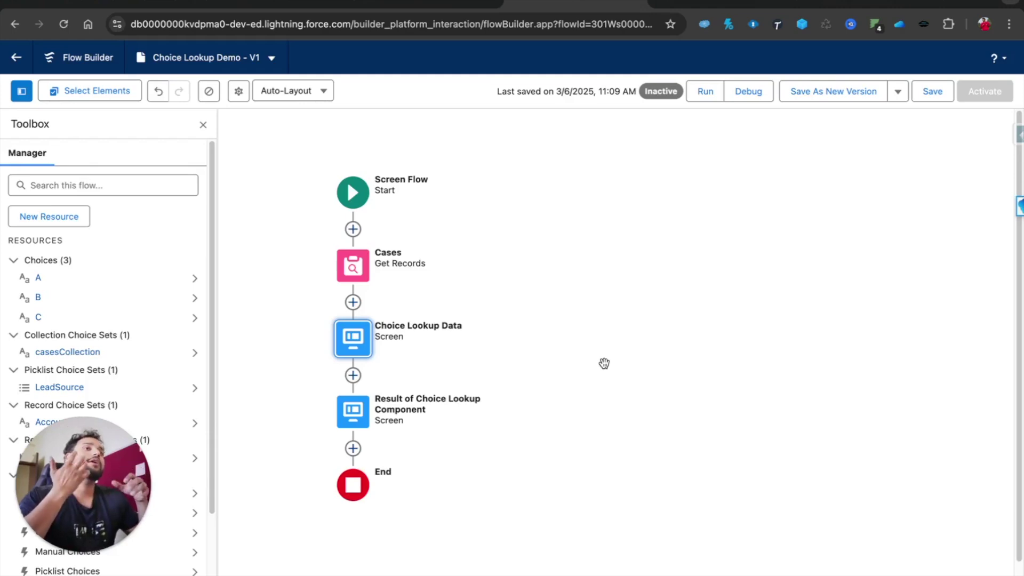
Save and debug the flow, choosing account Burlington Textiles Corp of America, manual choice A and picklist choice Partner Referral
{"action": "left_click", "coordinate": [927, 98]}
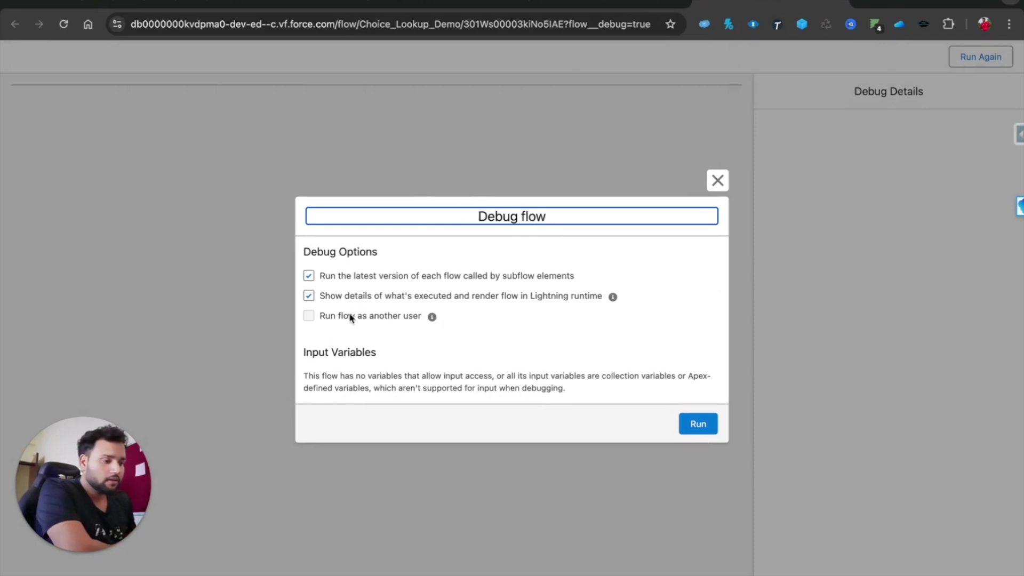
{"action": "left_click", "coordinate": [692, 423]}
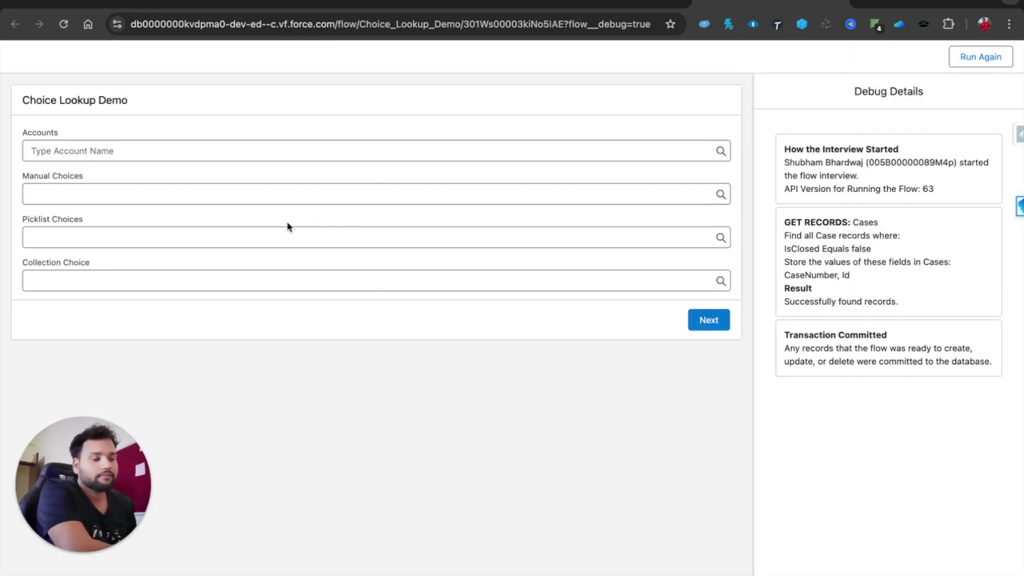
{"action": "left_click", "coordinate": [135, 154]}
{"action": "left_click", "coordinate": [140, 224]}
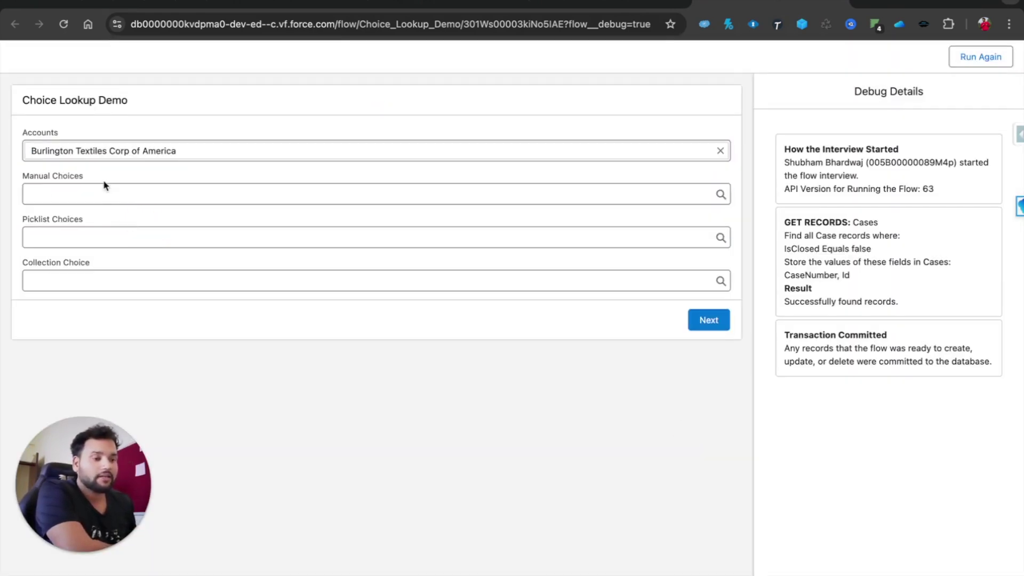
{"action": "left_click", "coordinate": [106, 195]}
{"action": "left_click", "coordinate": [97, 231]}
{"action": "left_click", "coordinate": [93, 236]}
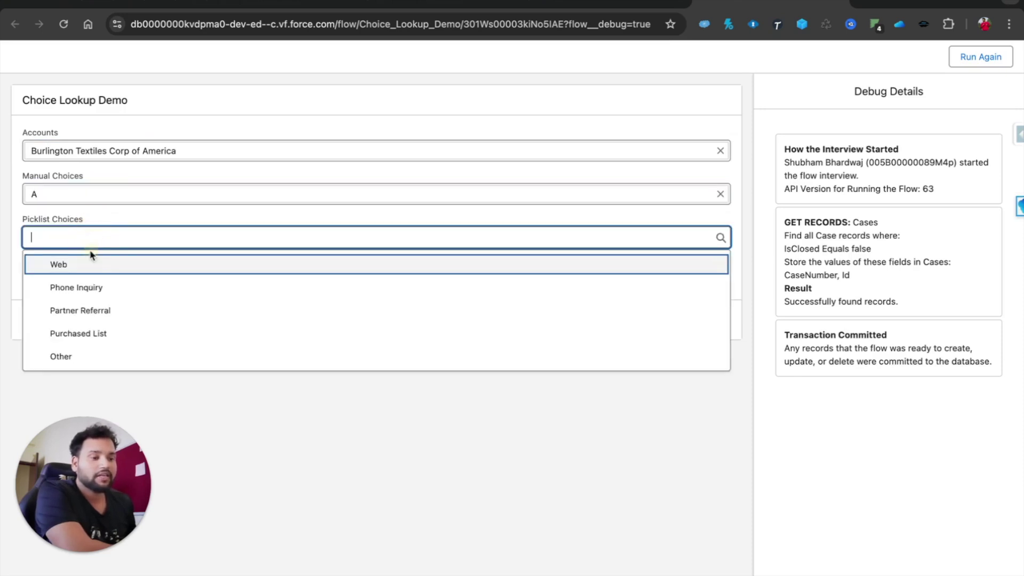
{"action": "left_click", "coordinate": [80, 308]}
Select case 00001080 as the collection choice, proceed to the result screen and check its label and value
{"action": "left_click", "coordinate": [75, 277]}
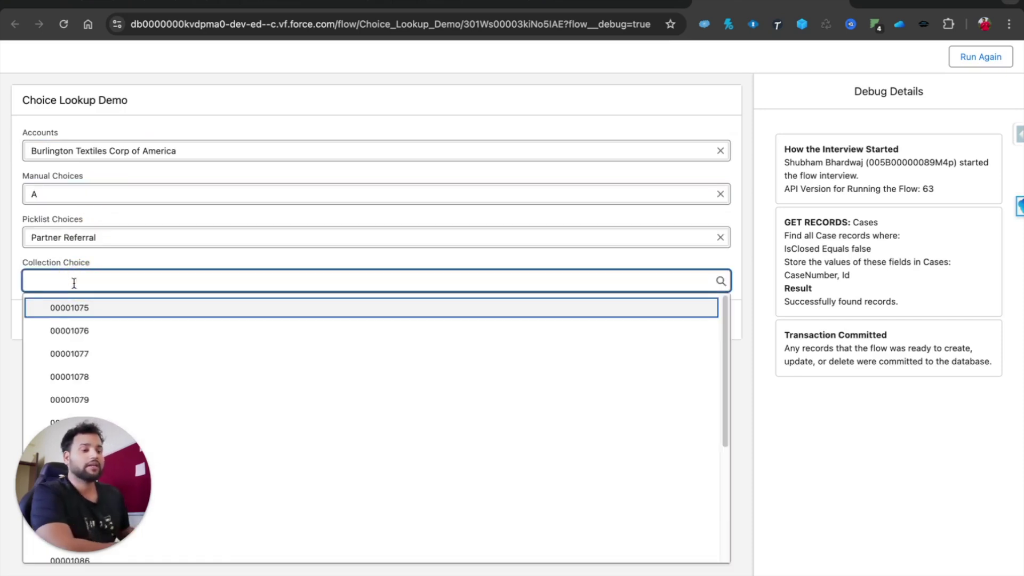
{"action": "scroll", "coordinate": [107, 349], "scroll_direction": "down", "scroll_amount": 3}
{"action": "scroll", "coordinate": [115, 342], "scroll_direction": "up", "scroll_amount": 2}
{"action": "scroll", "coordinate": [124, 338], "scroll_direction": "down", "scroll_amount": 2}
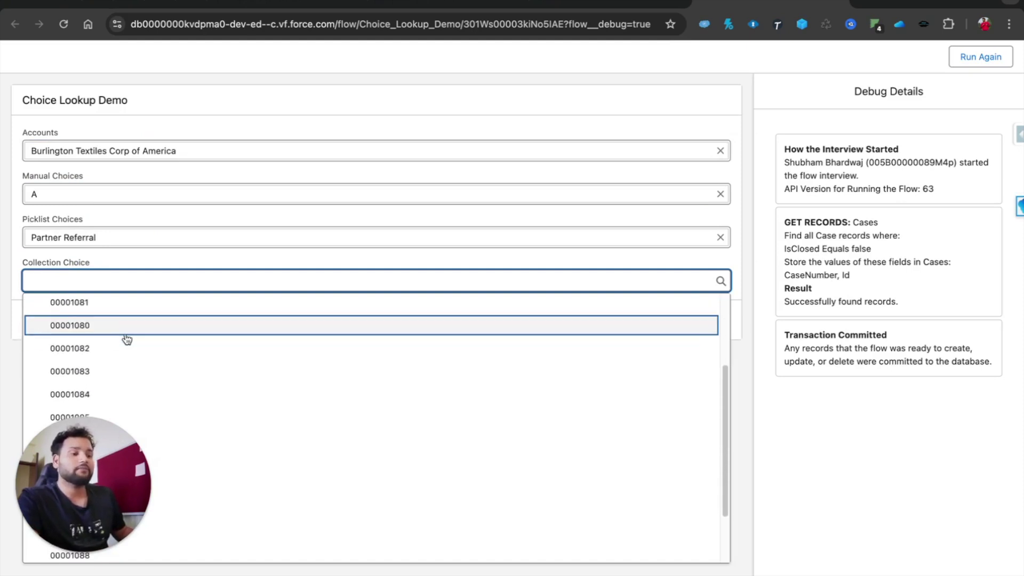
{"action": "left_click", "coordinate": [126, 339]}
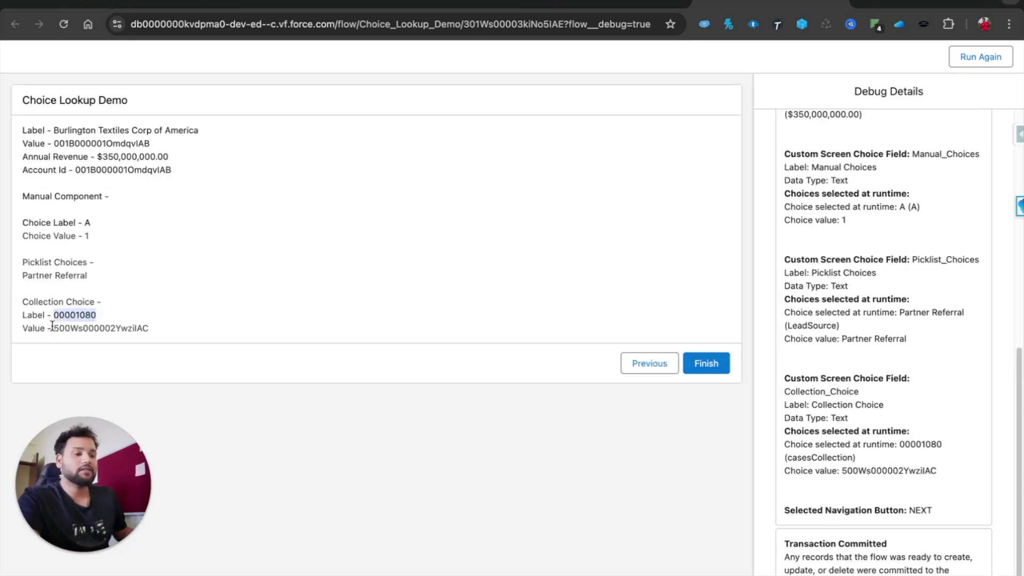
{"action": "left_click_drag", "start_coordinate": [51, 326], "coordinate": [160, 332]}
{"action": "left_click", "coordinate": [174, 316]}
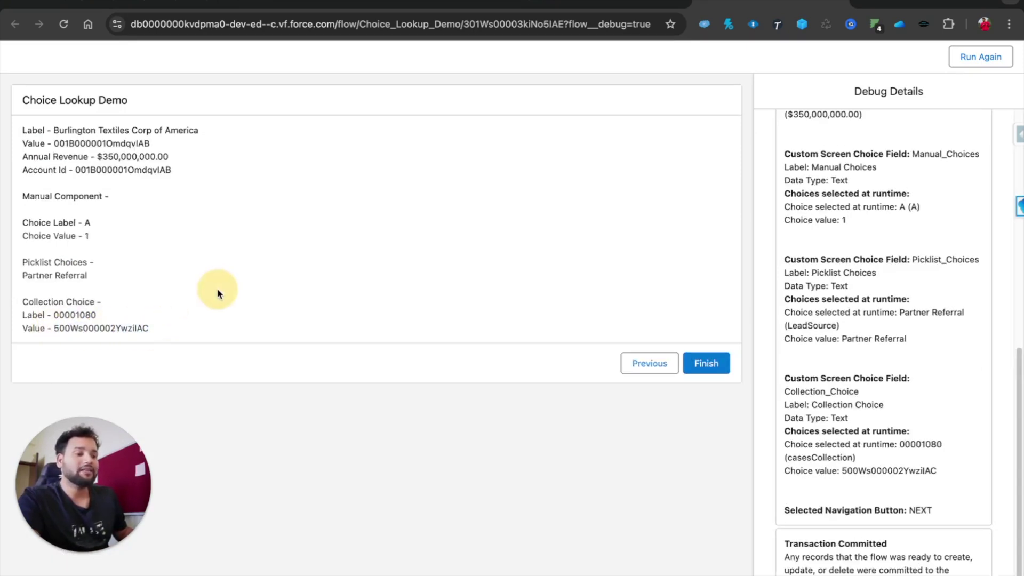